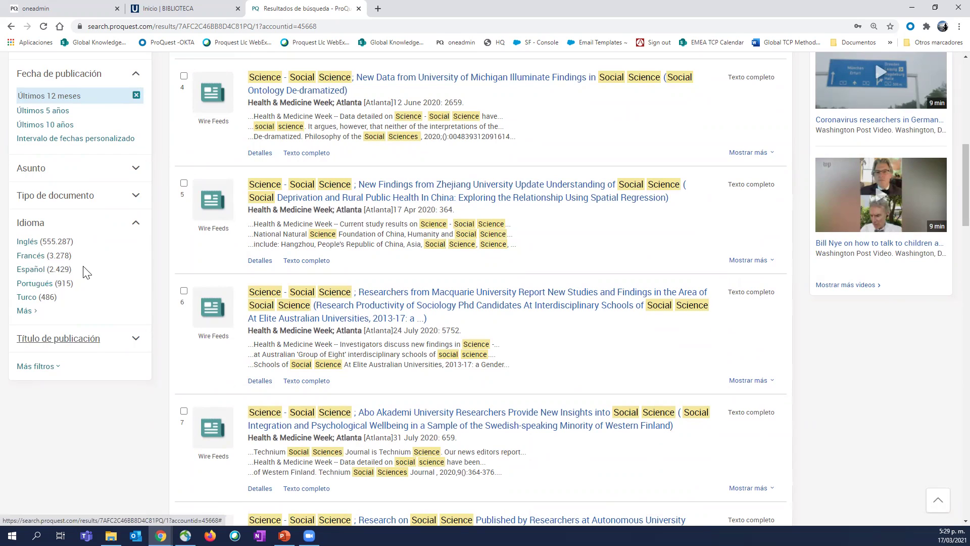
Step: Review the "Social science" search results from the last 12 months and the filters for source type, publication date and language
left_click(28, 272)
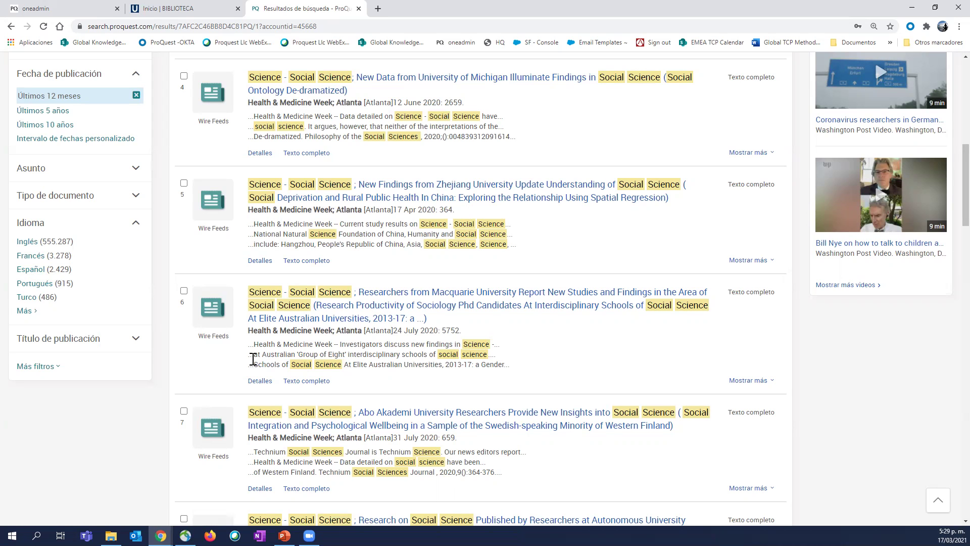
scroll(253, 359, "up", 10)
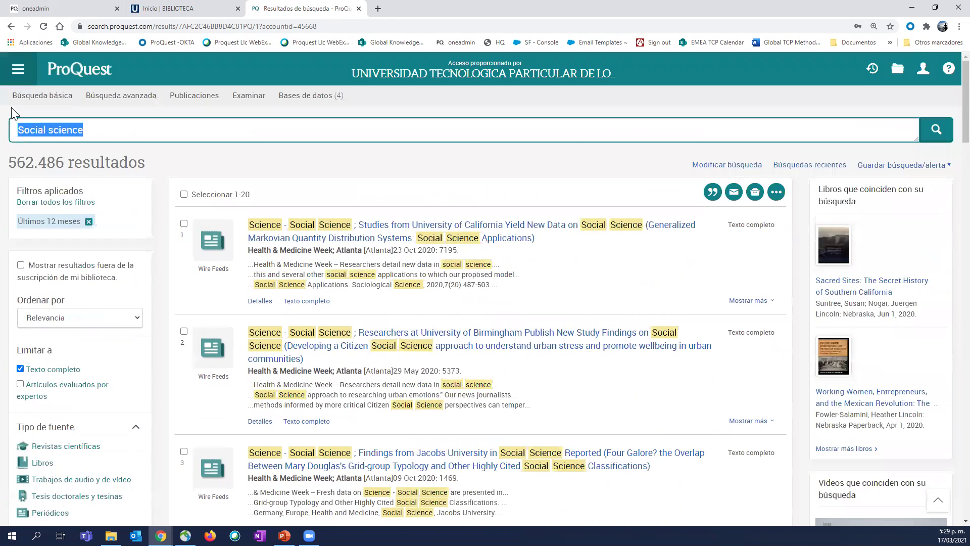
scroll(193, 423, "down", 1)
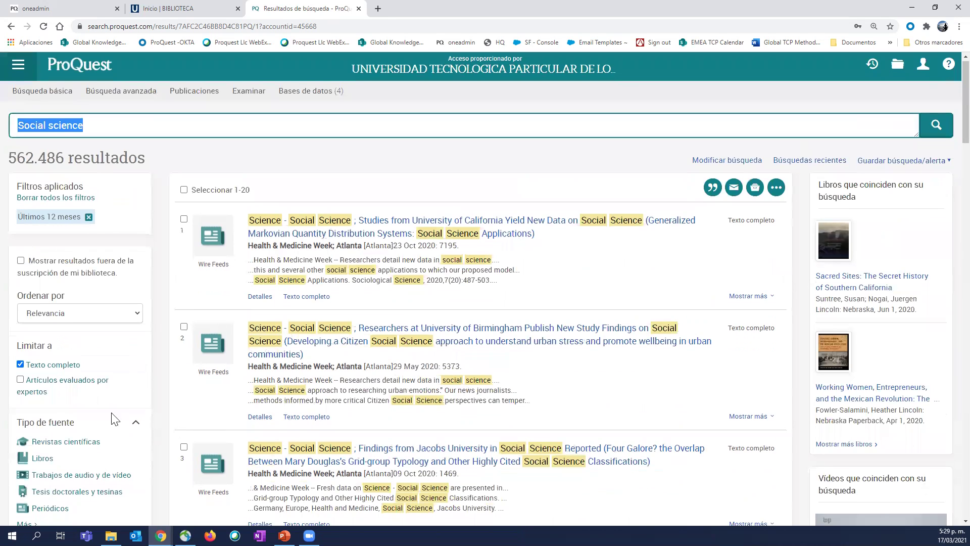
scroll(49, 422, "down", 5)
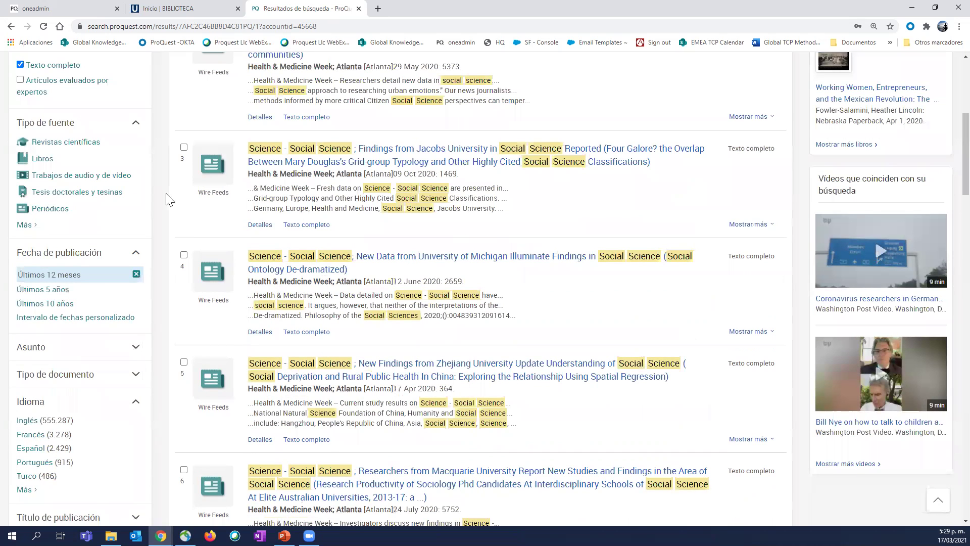
scroll(75, 125, "up", 6)
triple_click(75, 129)
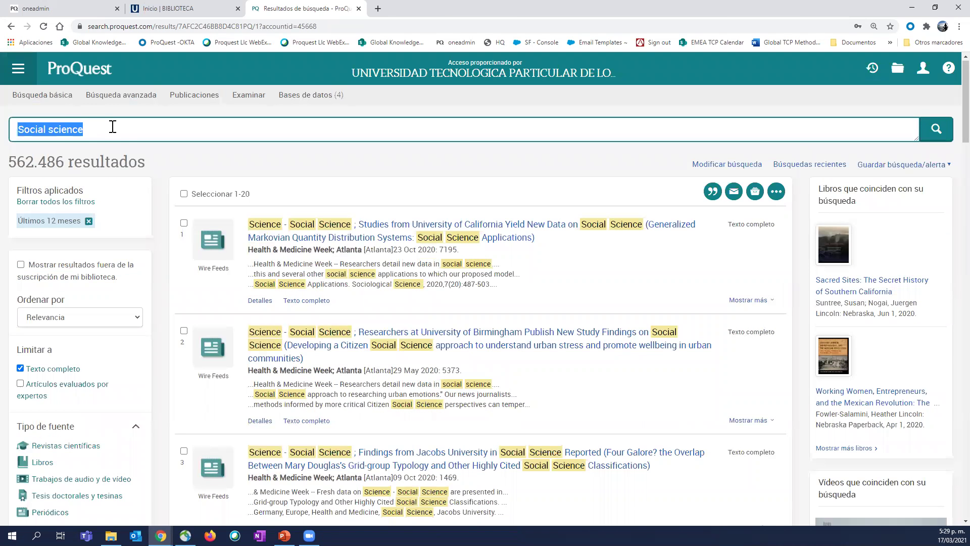
key("End")
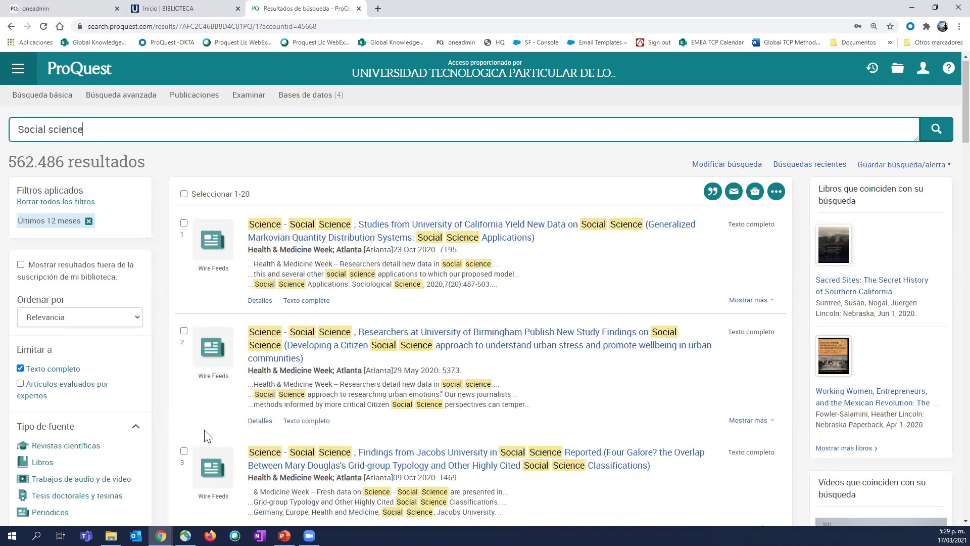
scroll(205, 436, "down", 1)
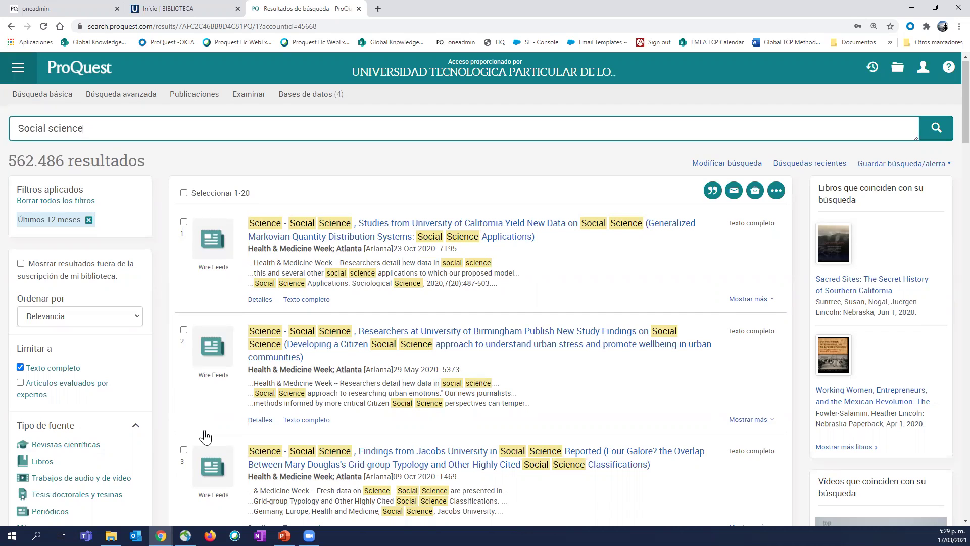
scroll(205, 436, "down", 10)
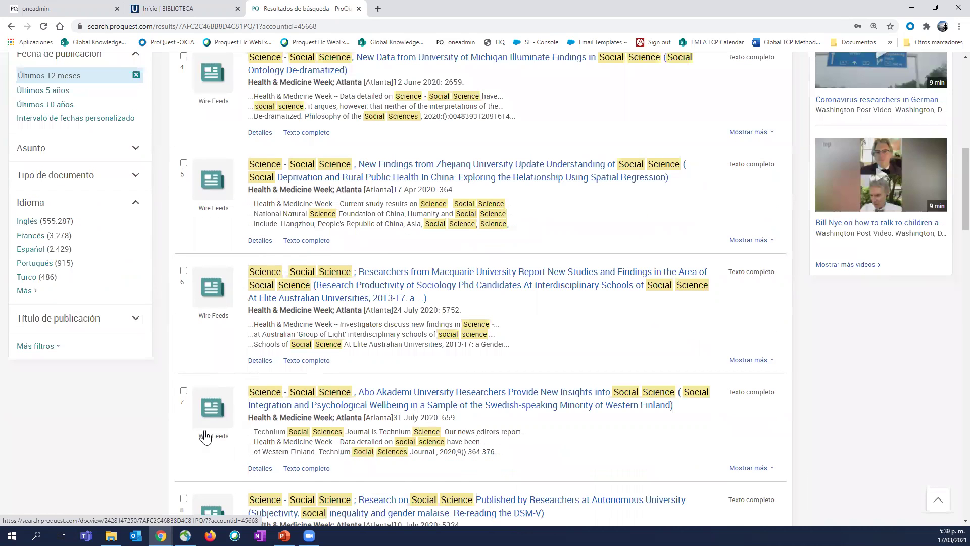
scroll(204, 437, "down", 2)
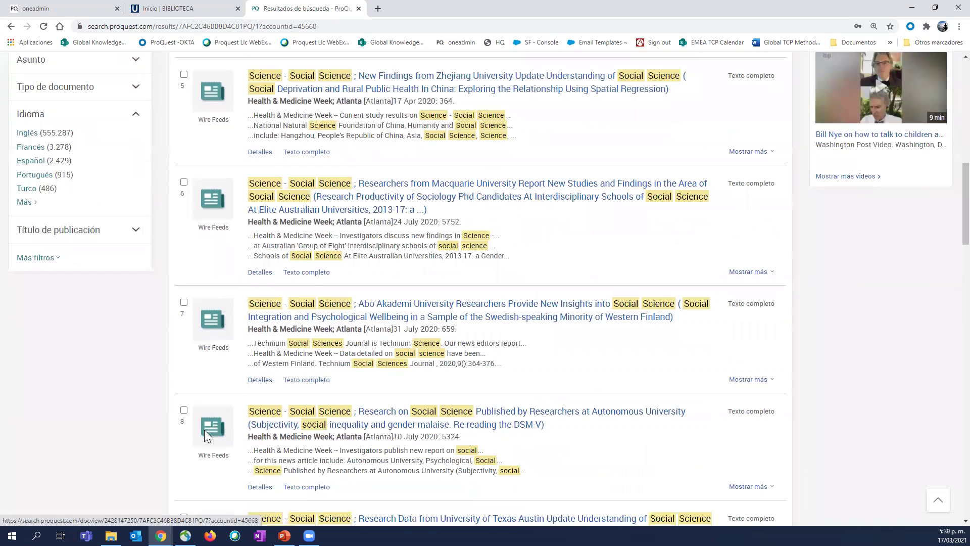
scroll(238, 363, "up", 5)
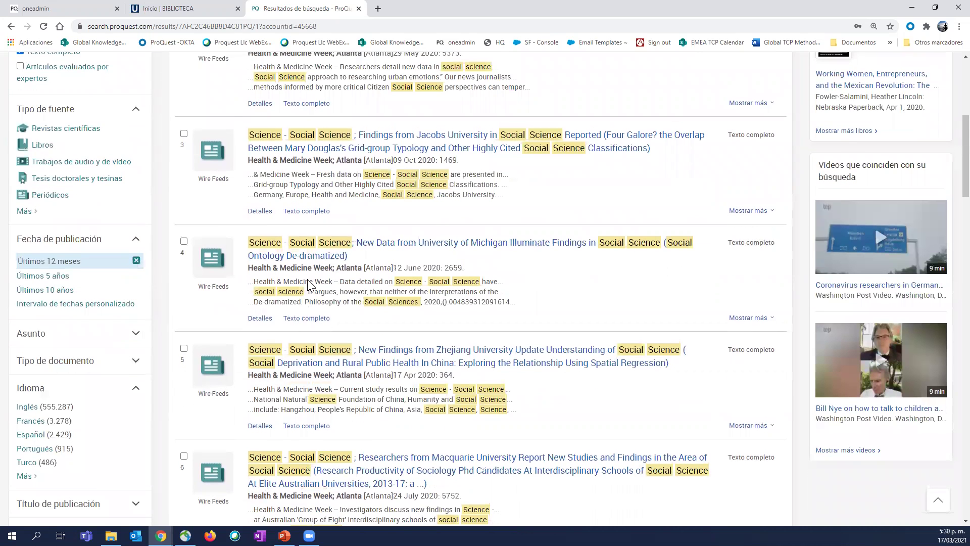
scroll(192, 242, "up", 6)
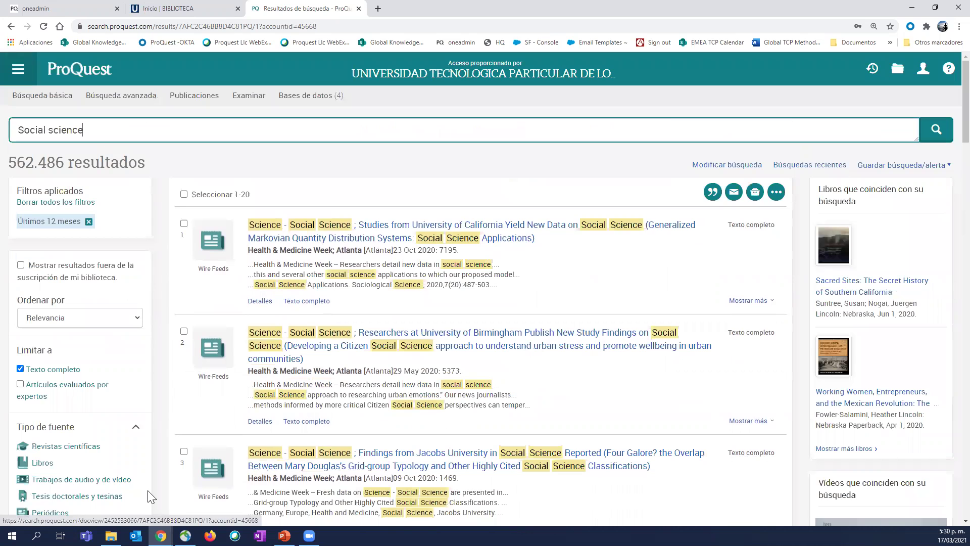
Step: Filter the results to include the source types Periódicos, Revistas científicas, Trabajos de audio y de vídeo, and Tesis doctorales y tesinas
scroll(39, 308, "down", 1)
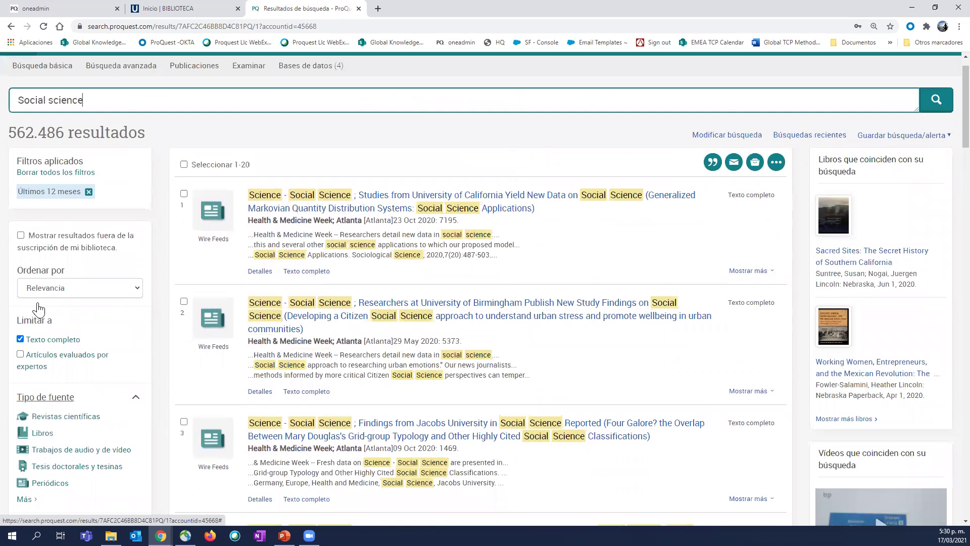
scroll(20, 304, "down", 2)
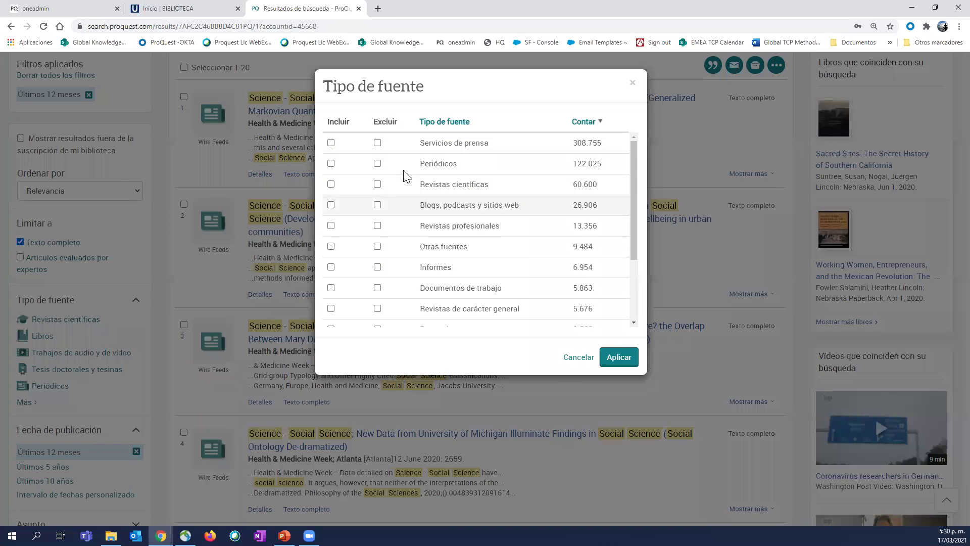
left_click(331, 184)
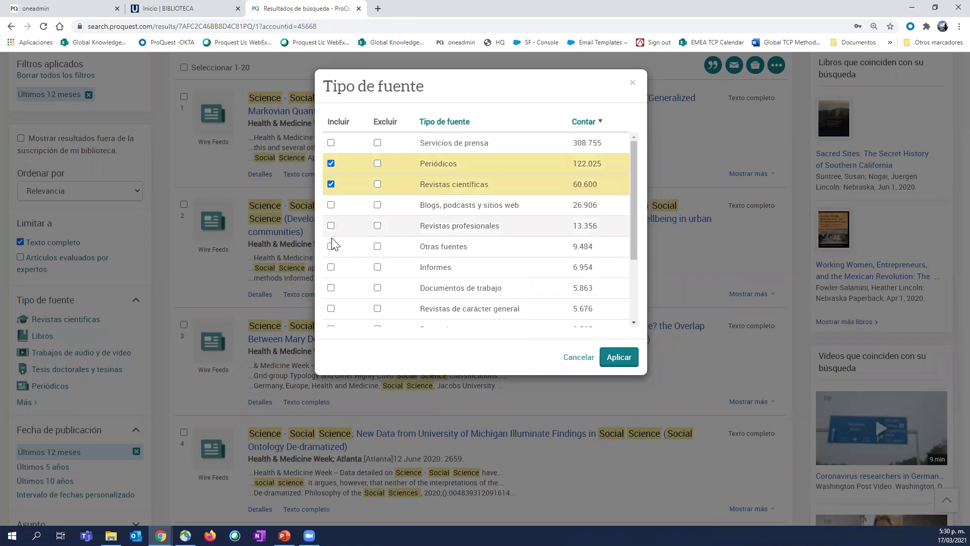
scroll(332, 252, "down", 3)
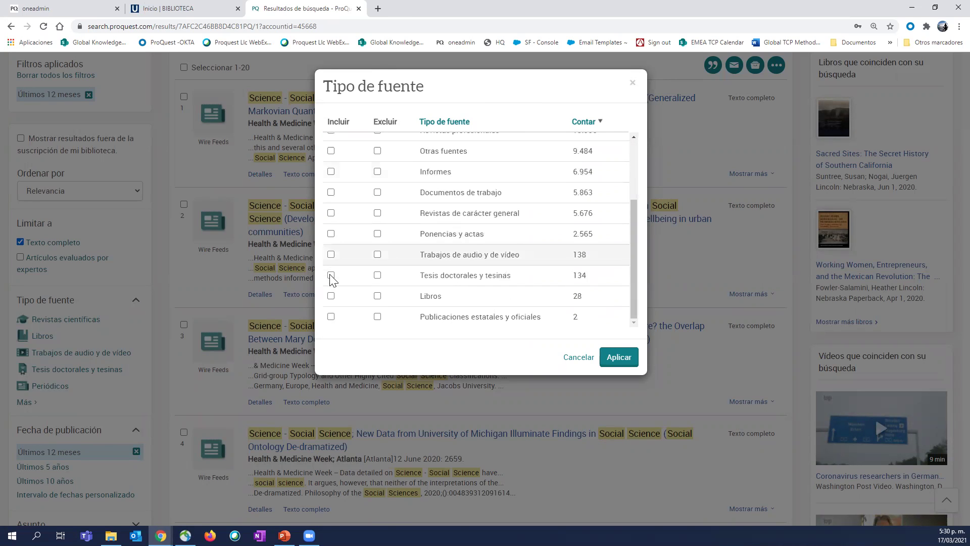
scroll(329, 217, "up", 5)
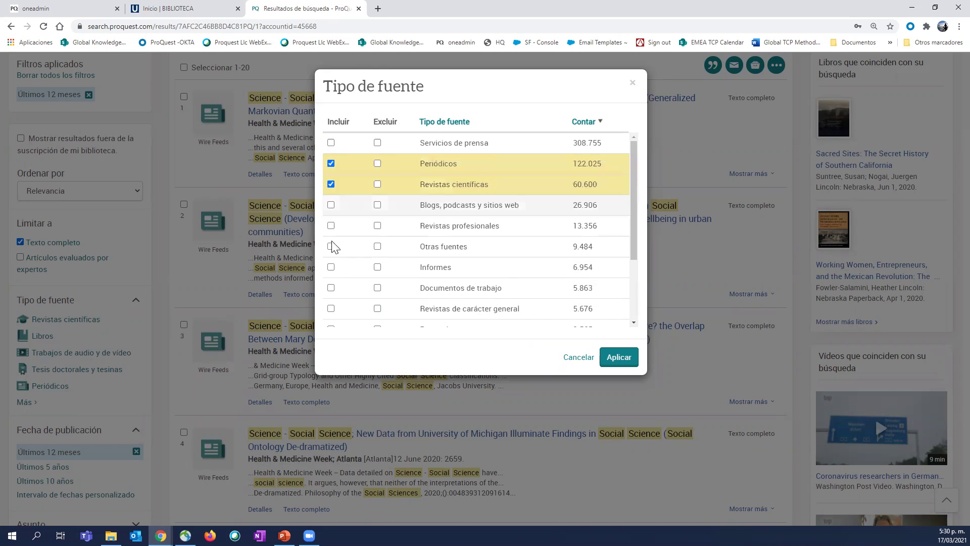
scroll(347, 292, "down", 2)
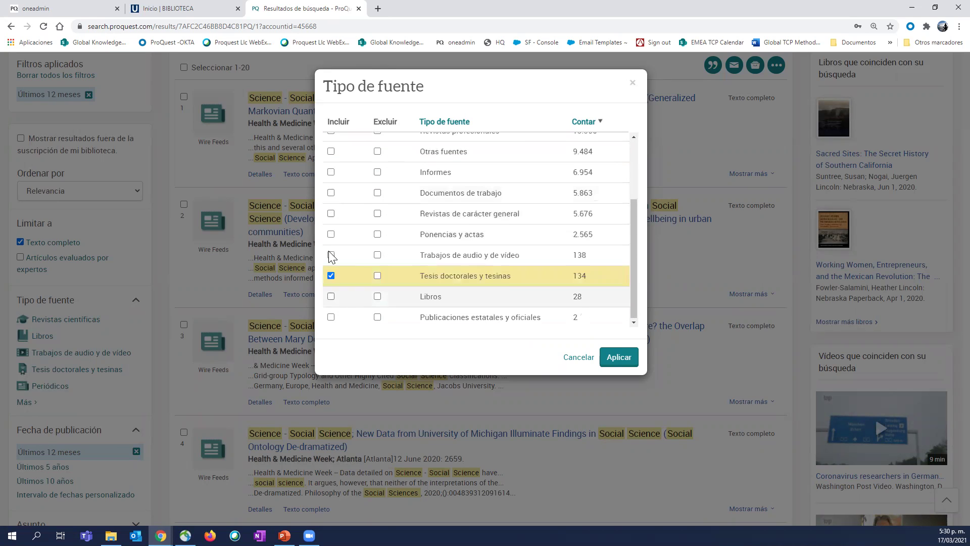
left_click(332, 255)
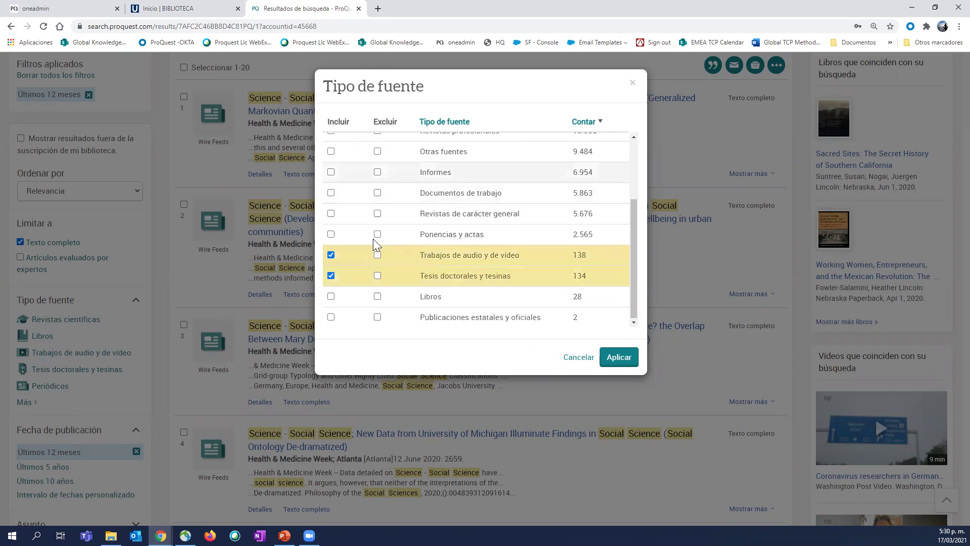
scroll(373, 239, "up", 5)
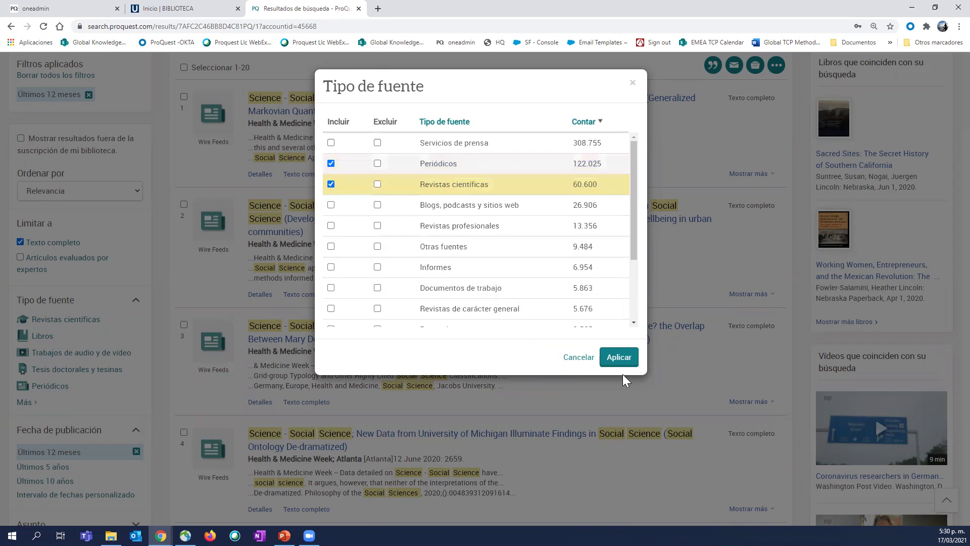
left_click(620, 357)
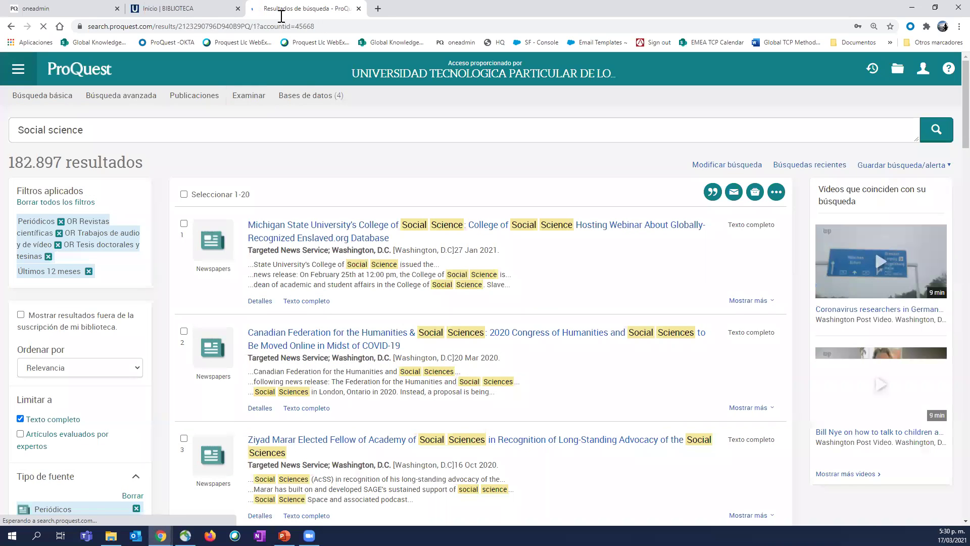
Step: Examine the result total and the list of articles returned for the selected source types
triple_click(81, 167)
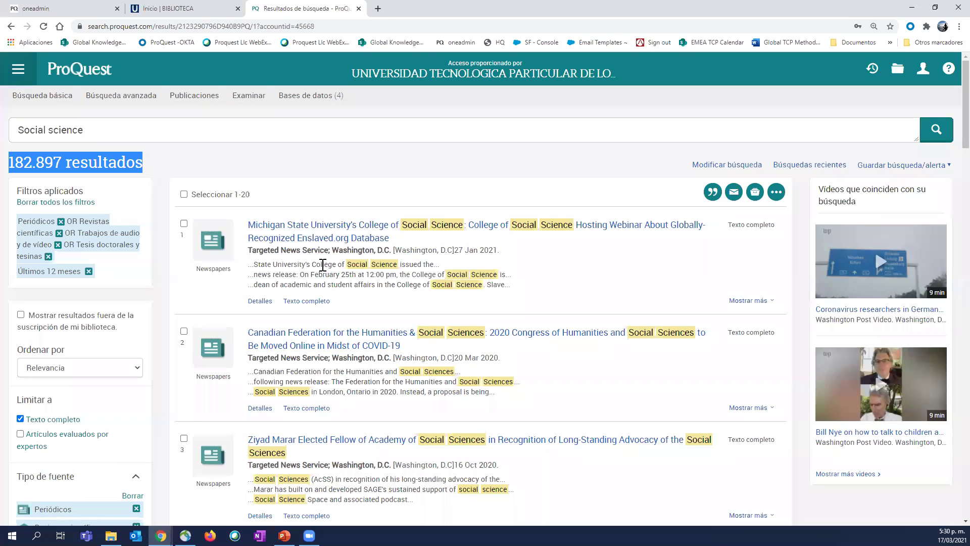
scroll(323, 364, "down", 3)
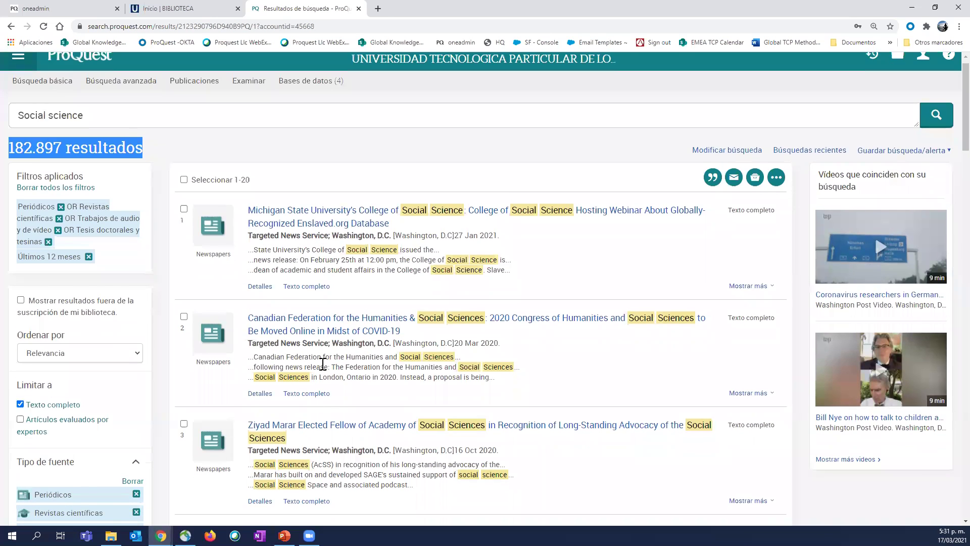
scroll(322, 364, "down", 2)
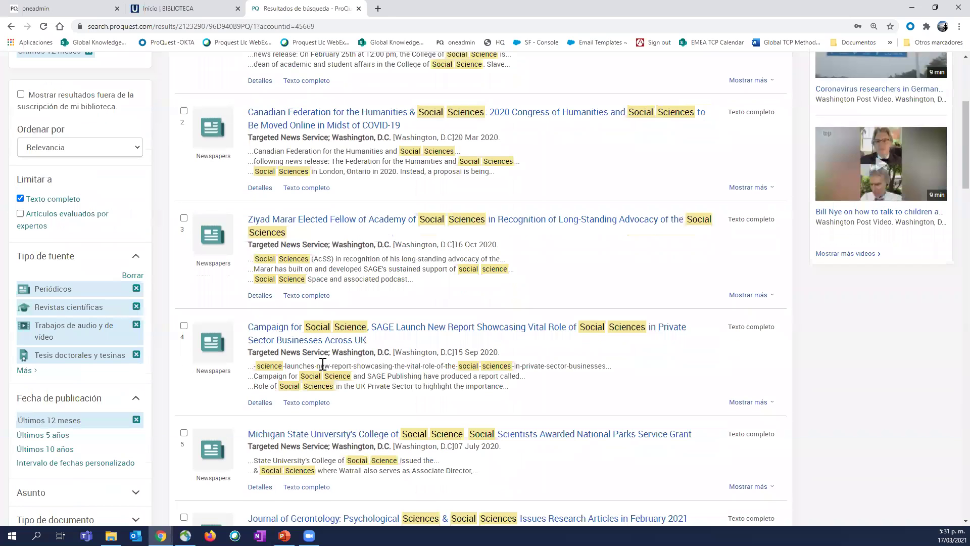
scroll(322, 363, "down", 1)
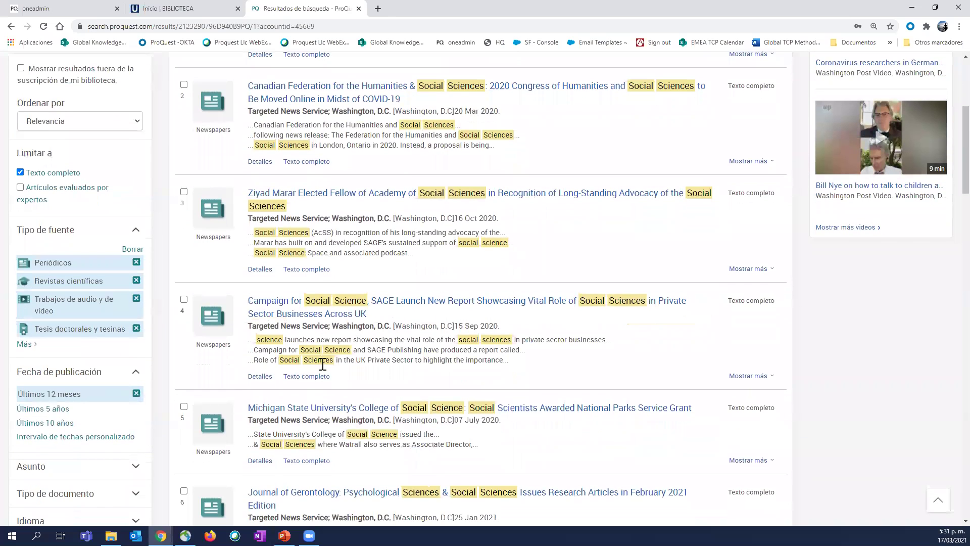
scroll(309, 339, "down", 2)
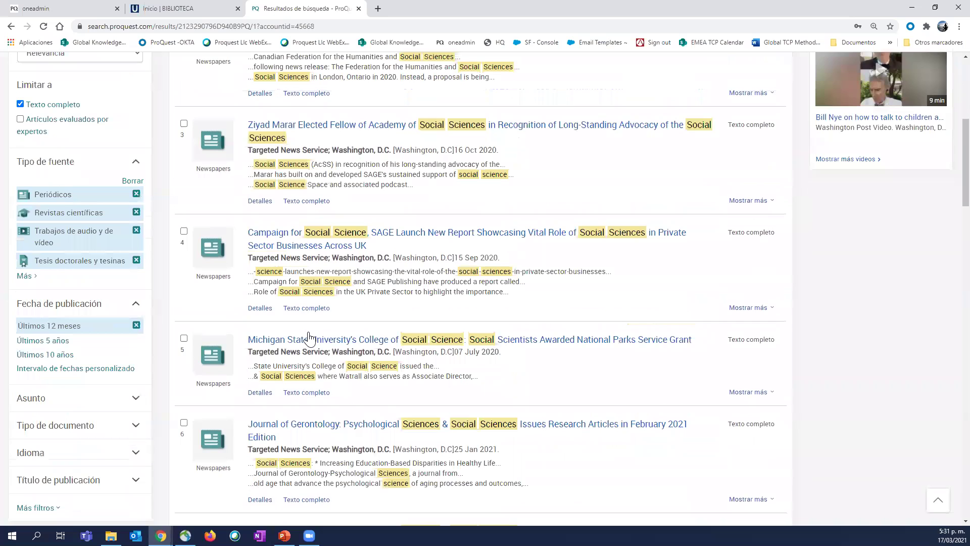
scroll(306, 354, "down", 3)
scroll(288, 411, "down", 5)
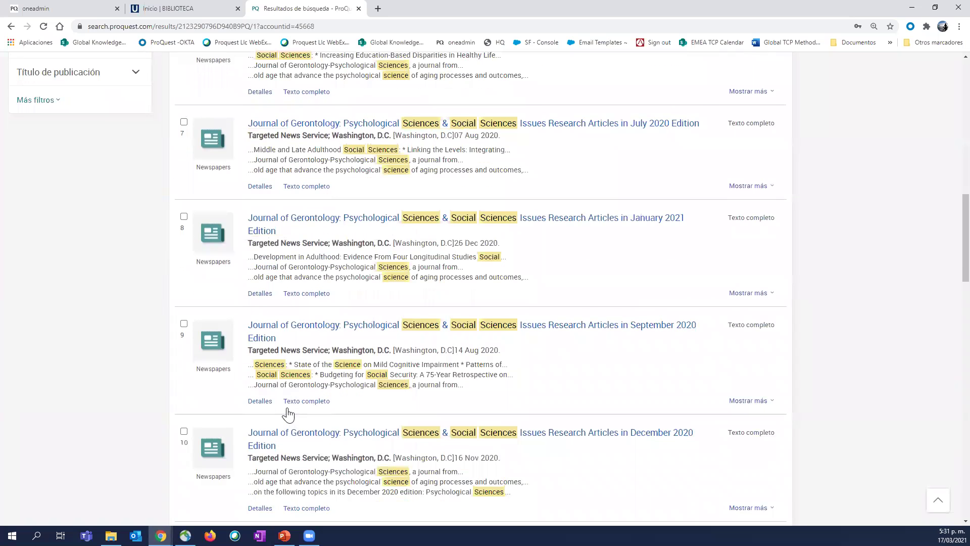
scroll(285, 412, "up", 2)
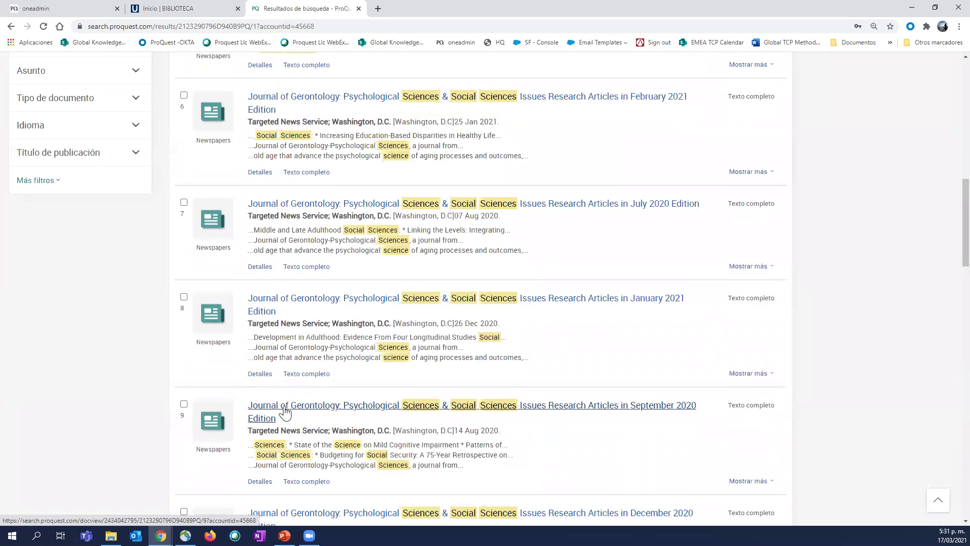
Step: Open the Journal of Gerontology article on the September 2020 Edition and read through its full text
left_click(286, 412)
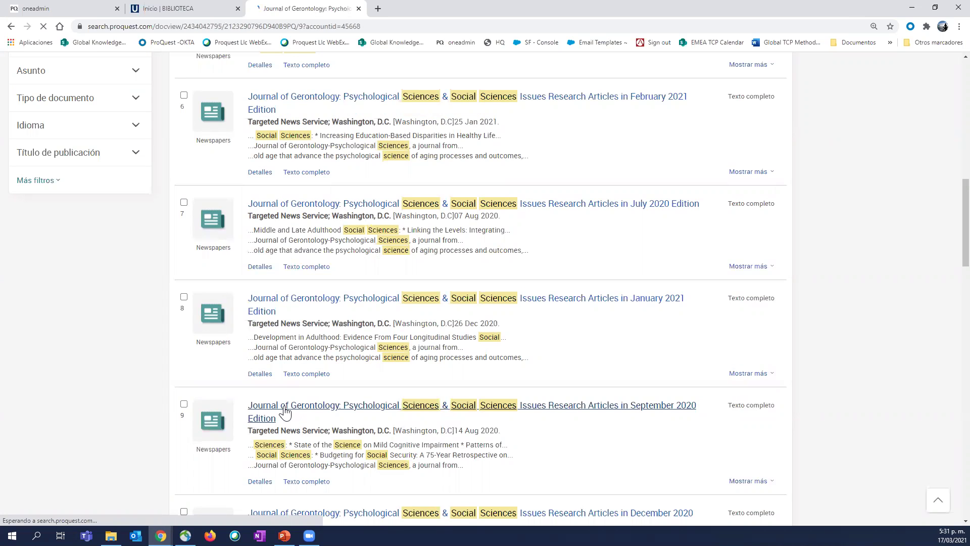
scroll(287, 364, "down", 2)
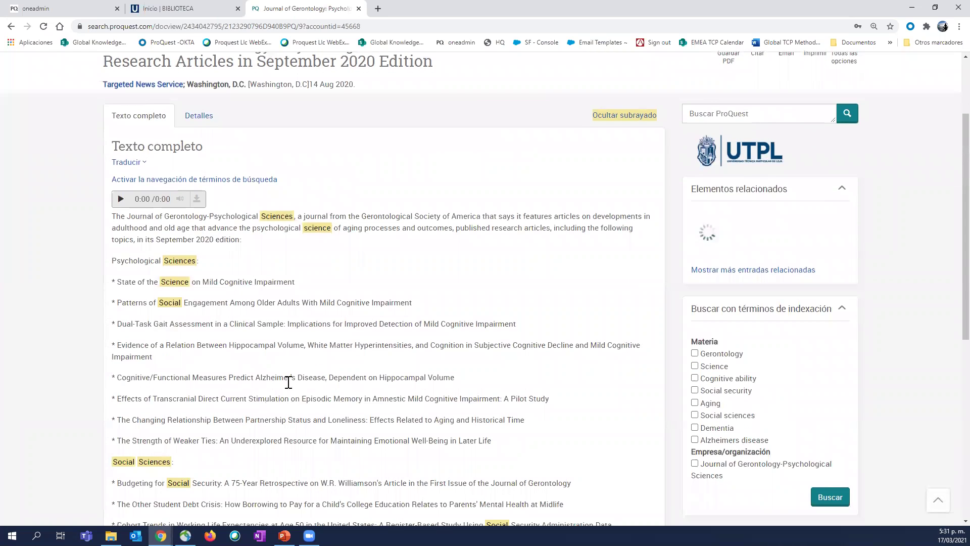
scroll(219, 348, "down", 2)
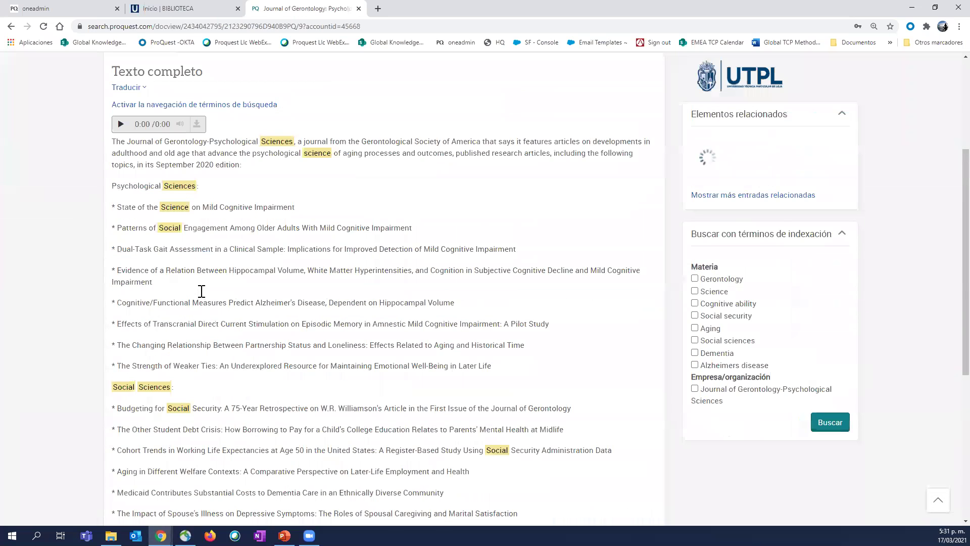
scroll(216, 371, "down", 3)
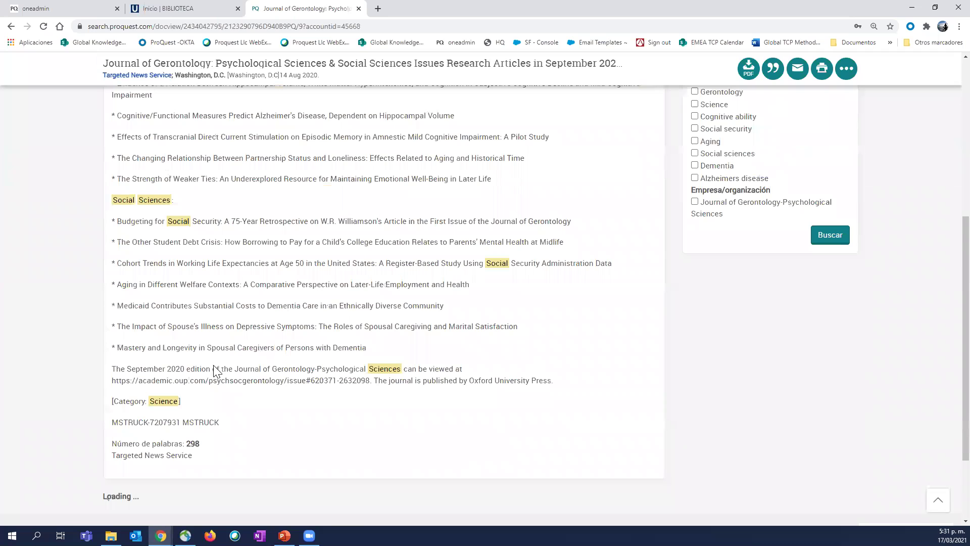
scroll(216, 370, "up", 3)
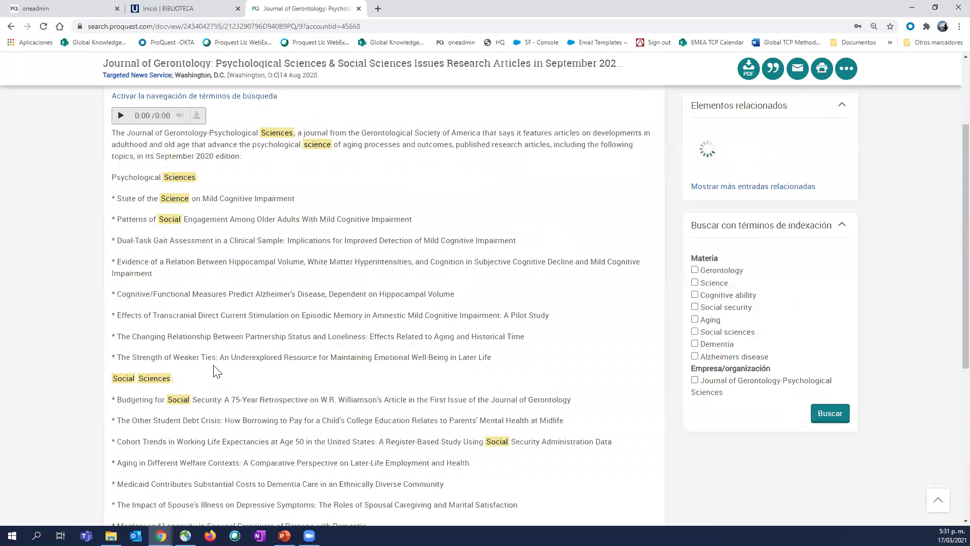
scroll(217, 371, "up", 1)
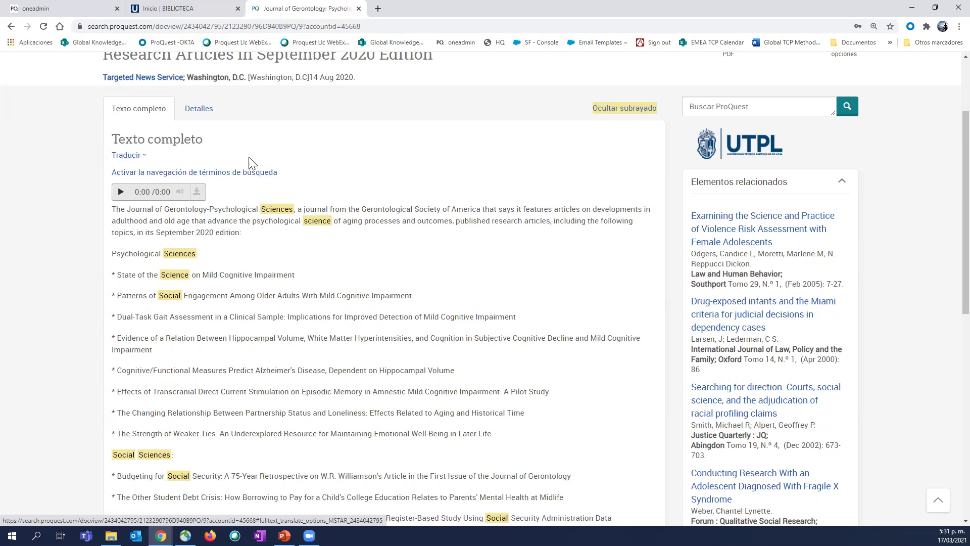
Step: Translate the article's full text from Inglés to Español
left_click(130, 156)
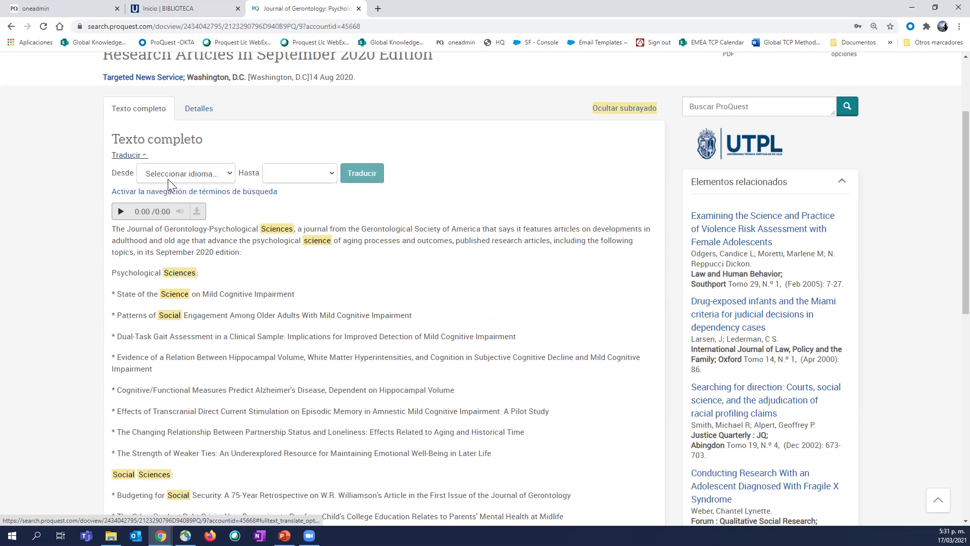
left_click(167, 179)
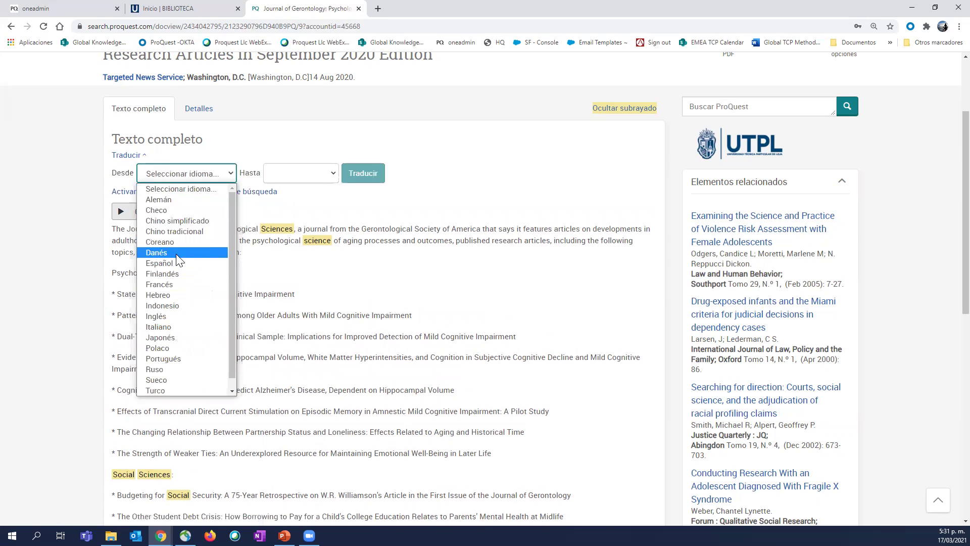
left_click(169, 316)
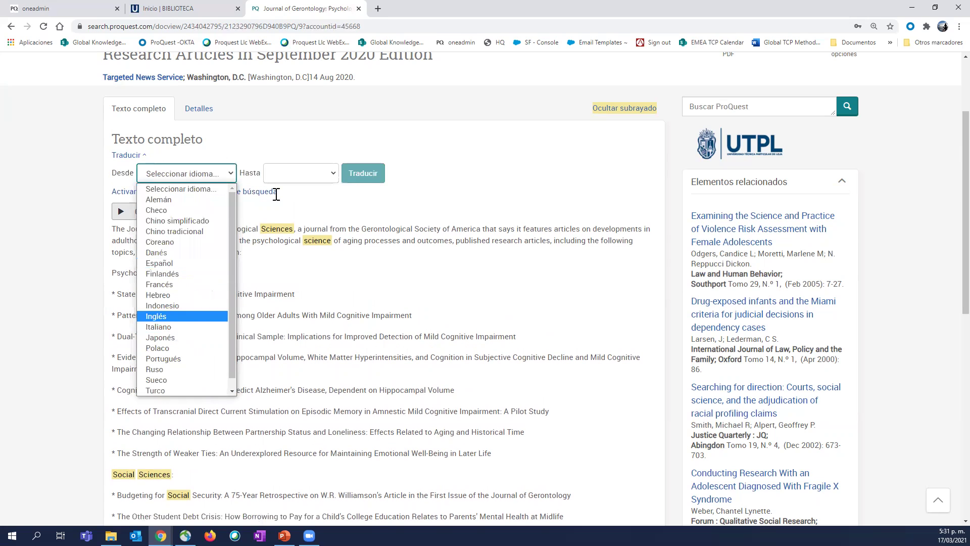
left_click(305, 172)
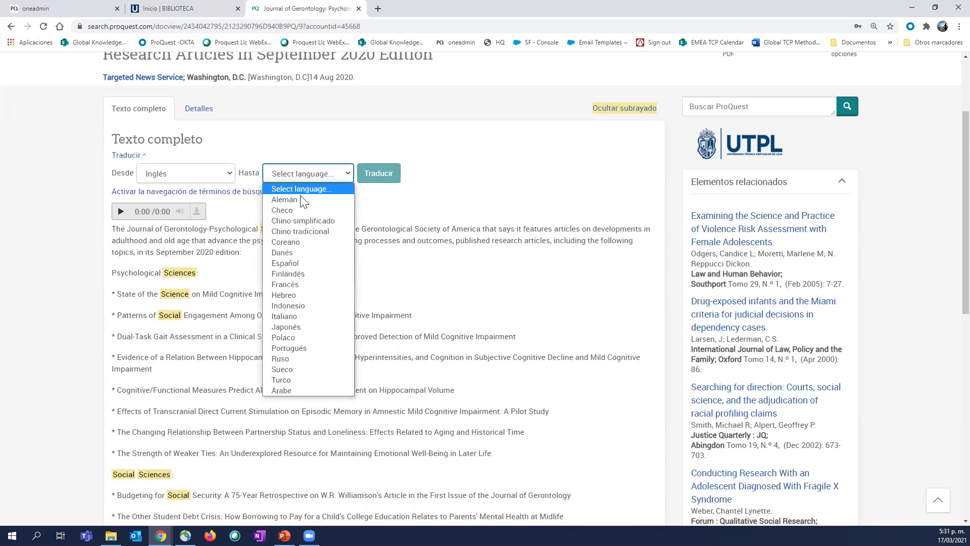
left_click(291, 264)
left_click(366, 175)
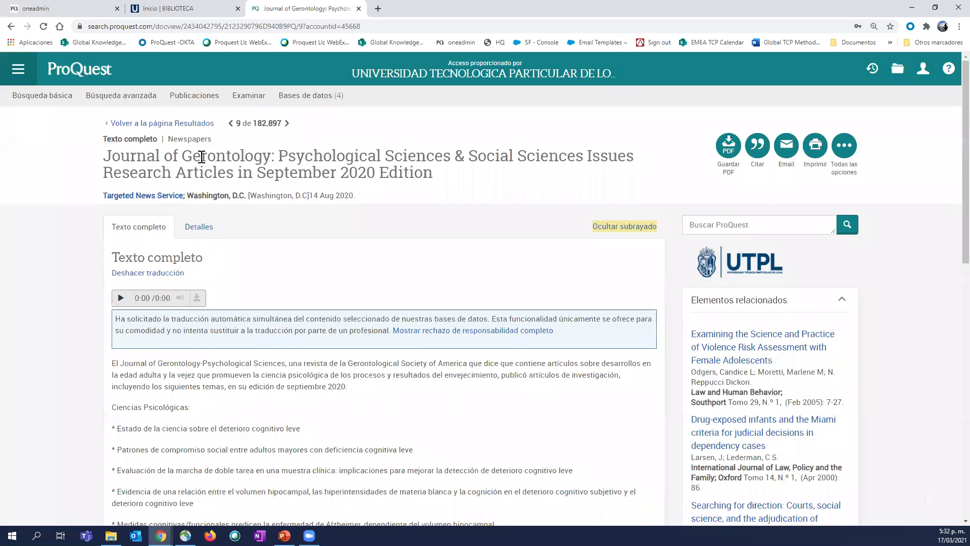
Step: Start the audio reading of the translated article and review its Spanish text through the psychological and social sciences lists
triple_click(202, 157)
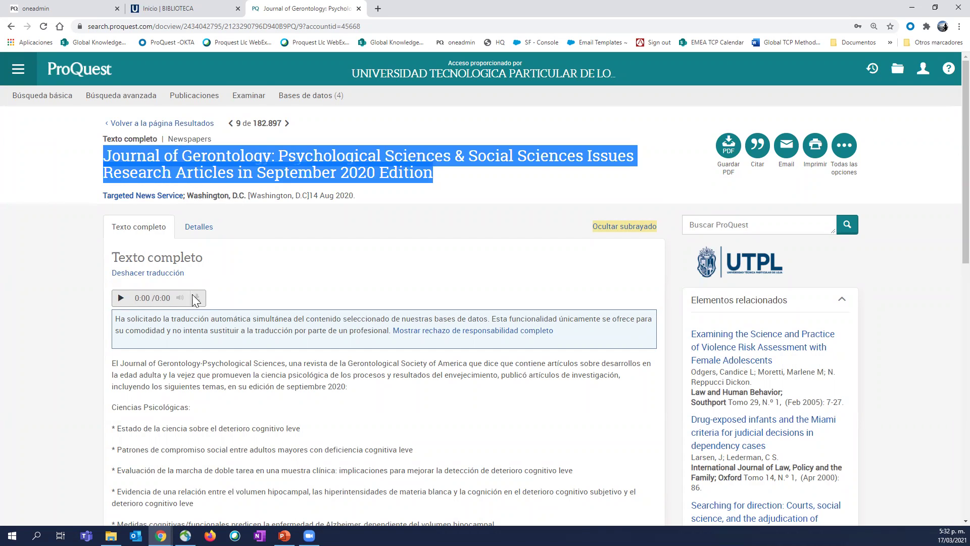
left_click(121, 300)
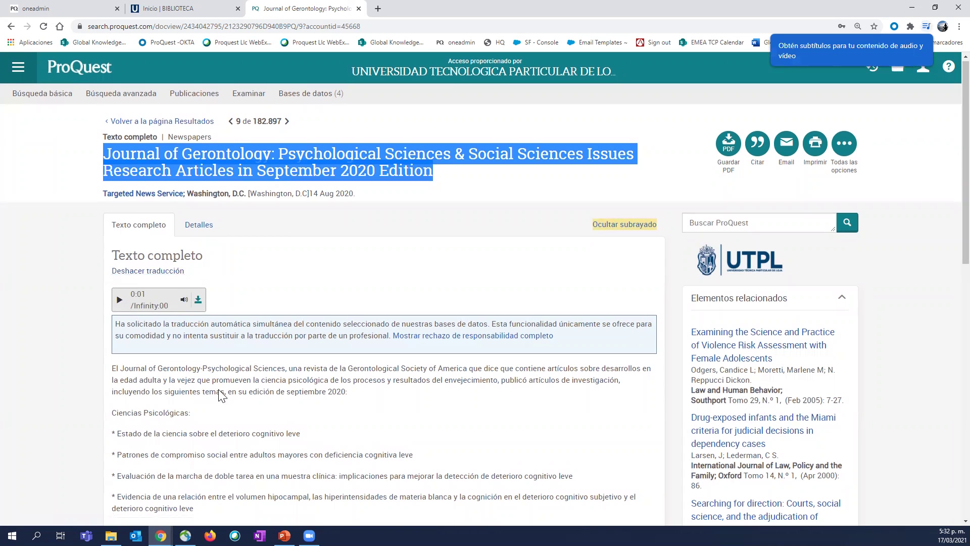
scroll(243, 429, "down", 2)
scroll(303, 472, "down", 1)
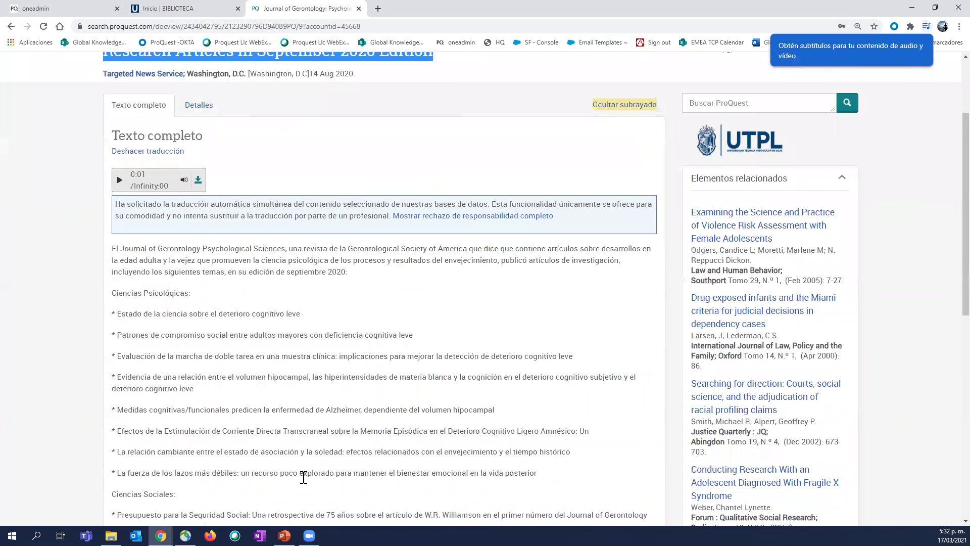
scroll(294, 182, "down", 2)
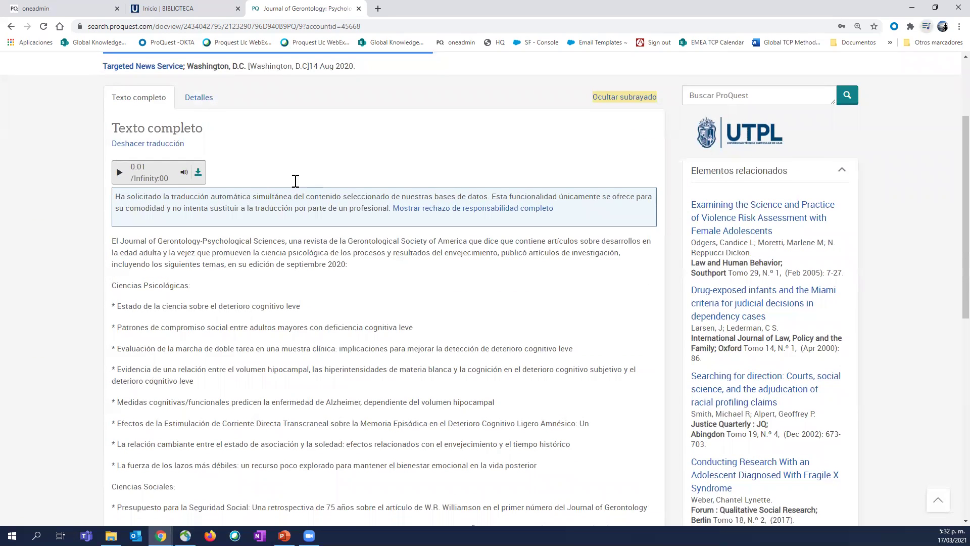
scroll(297, 348, "down", 3)
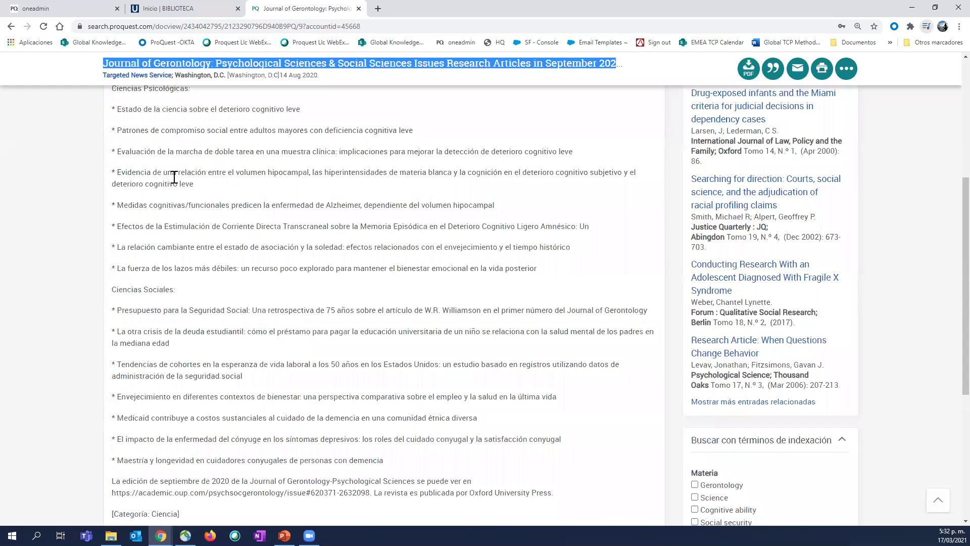
scroll(201, 191, "up", 3)
scroll(200, 191, "up", 5)
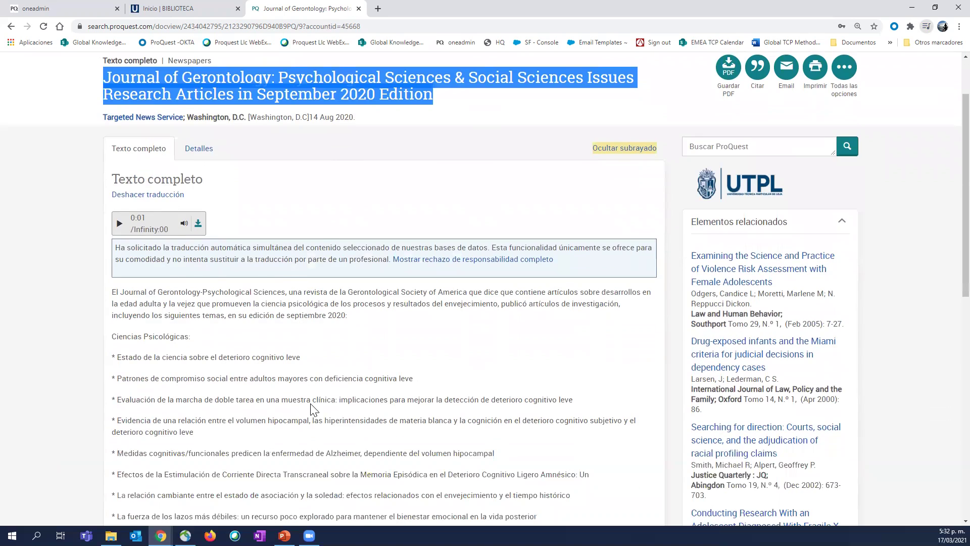
scroll(310, 408, "down", 1)
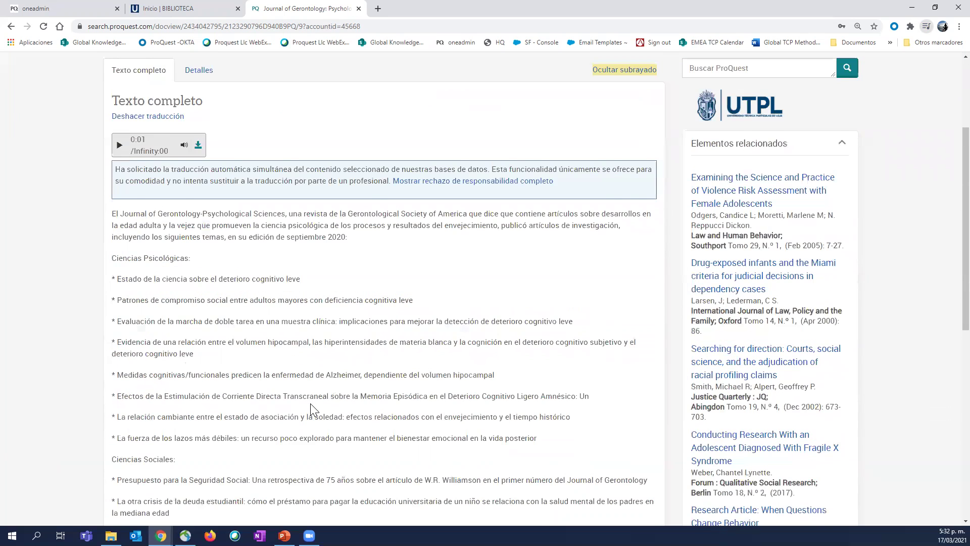
scroll(280, 424, "down", 2)
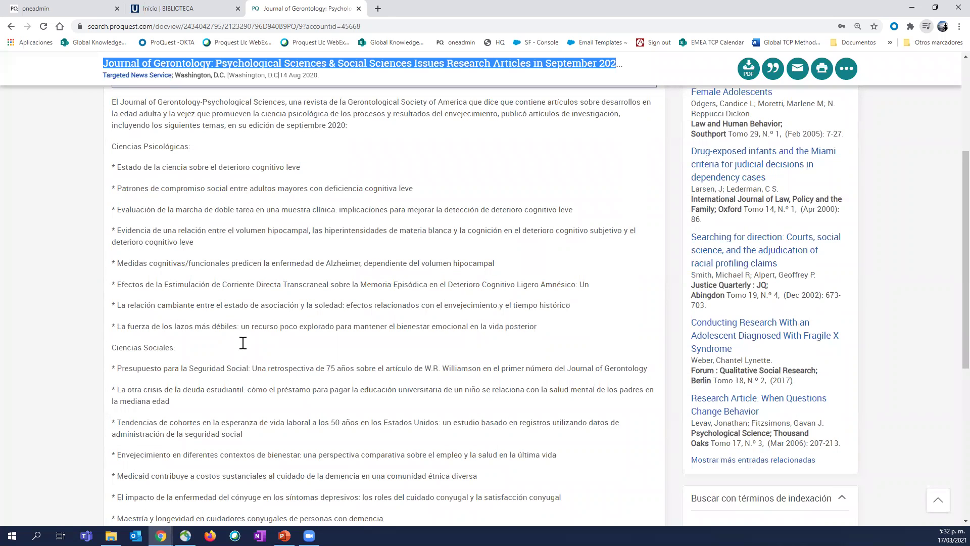
scroll(243, 343, "up", 2)
scroll(187, 231, "up", 1)
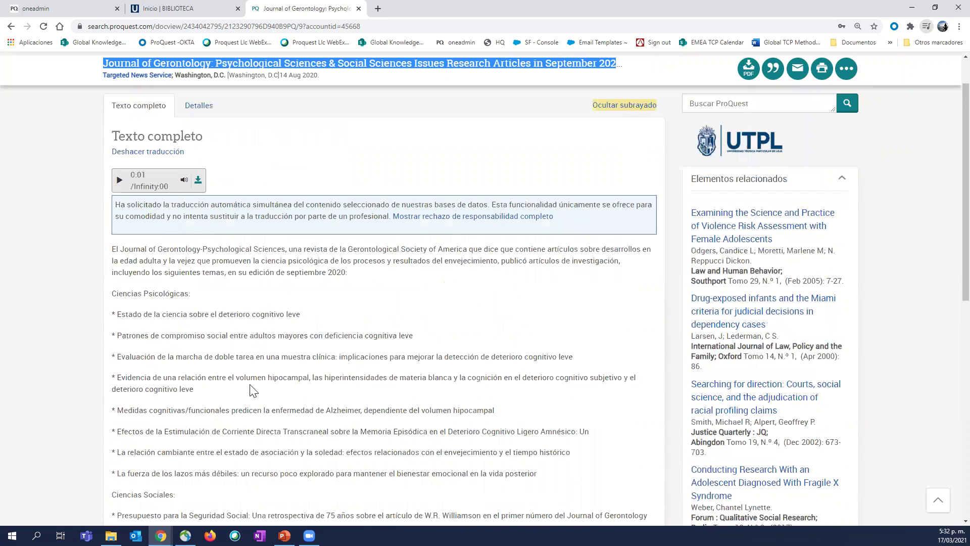
scroll(258, 460, "up", 2)
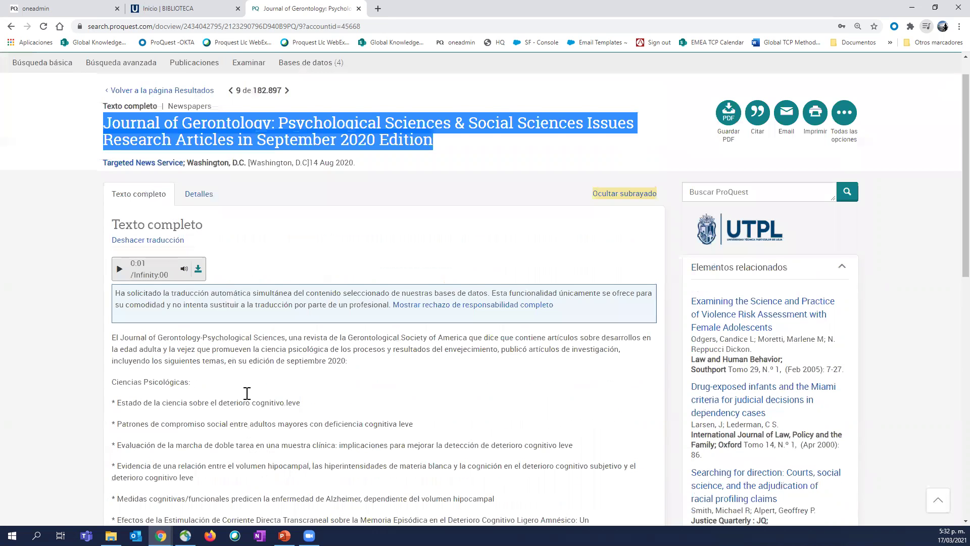
scroll(858, 222, "up", 1)
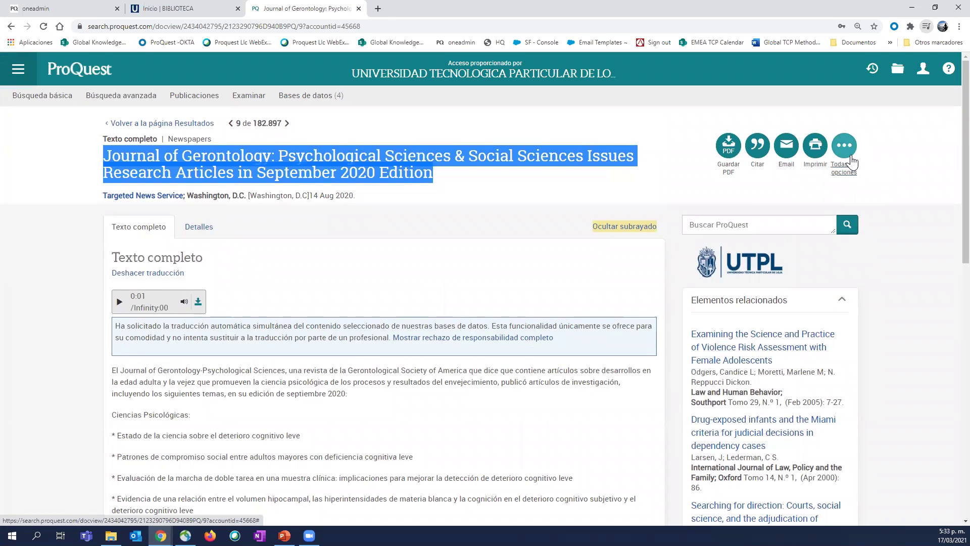
Step: Save the translated article in PDF format from the full set of saving options and open the downloaded file
left_click(850, 160)
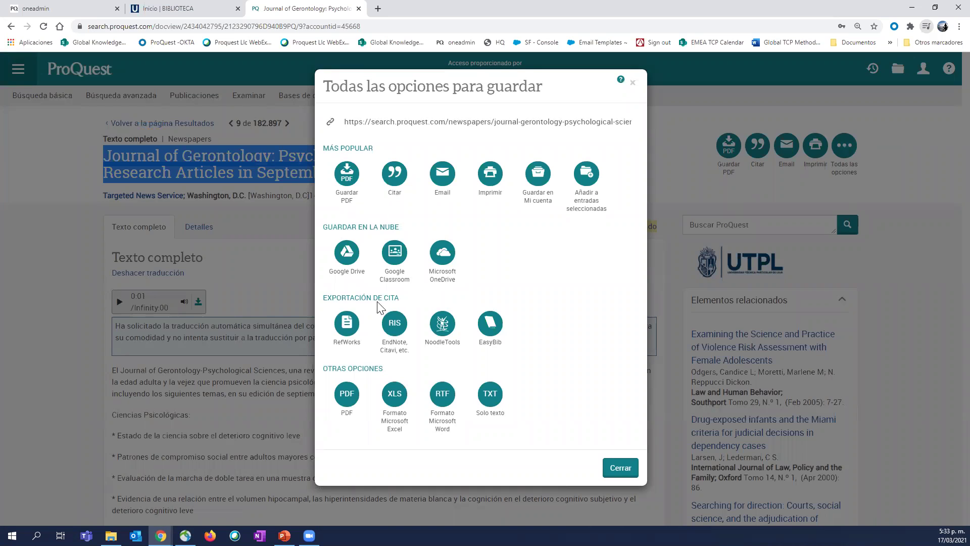
left_click(346, 399)
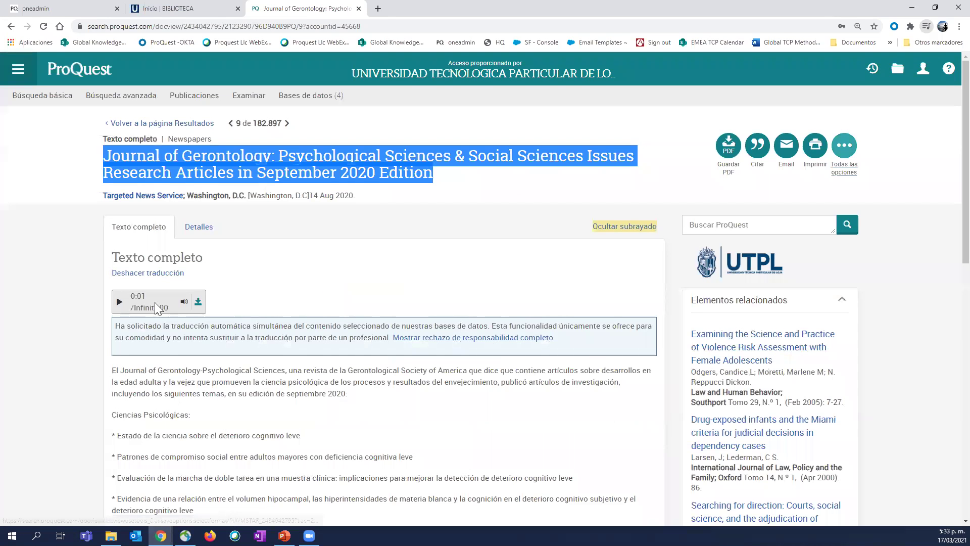
left_click(625, 413)
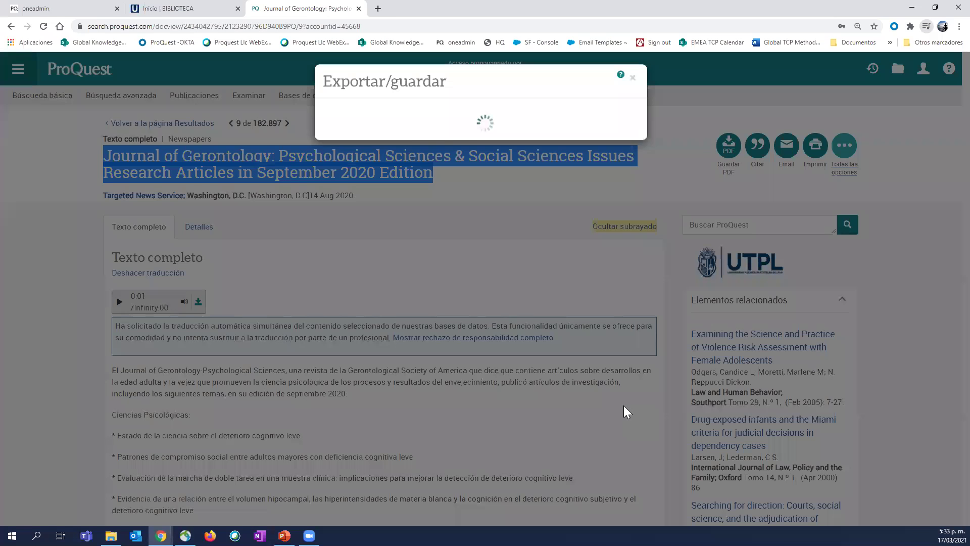
left_click(622, 403)
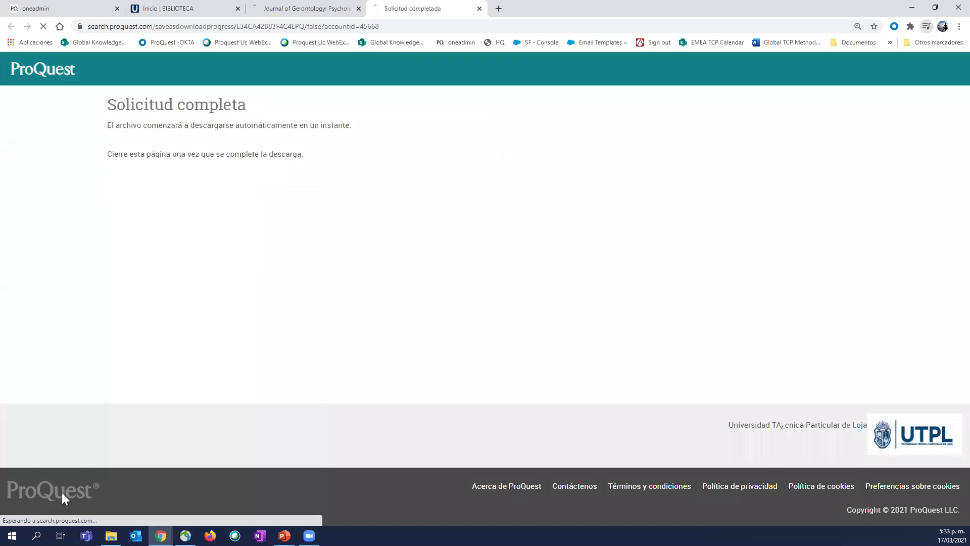
left_click(40, 500)
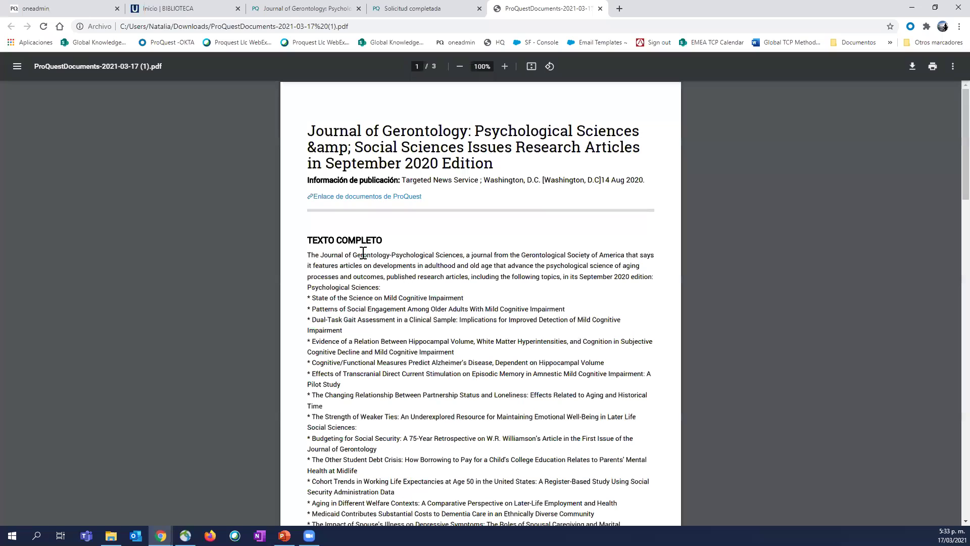
Step: Examine the downloaded PDF's original full text, its translated full text and the publication details
left_click_drag(363, 254, 404, 395)
scroll(304, 392, "down", 2)
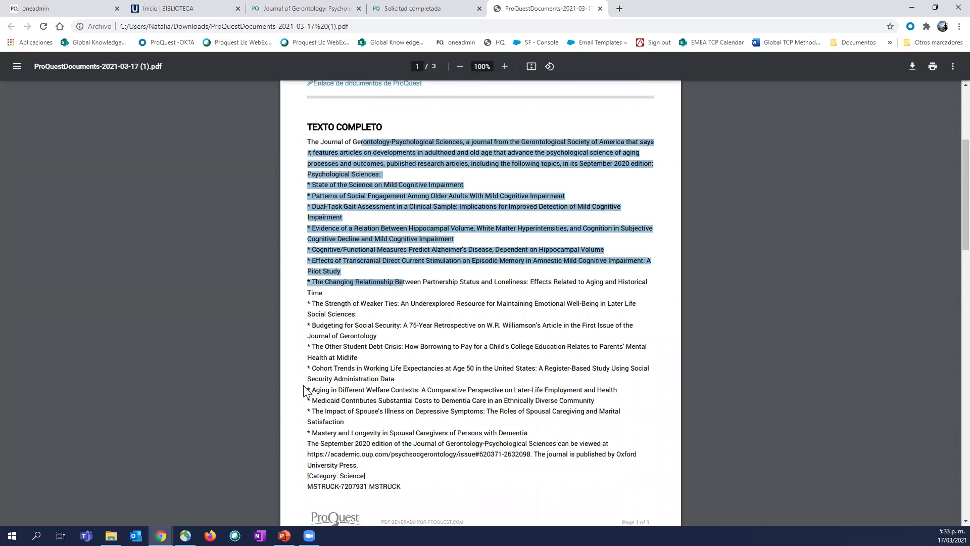
scroll(400, 463, "down", 3)
scroll(364, 377, "down", 2)
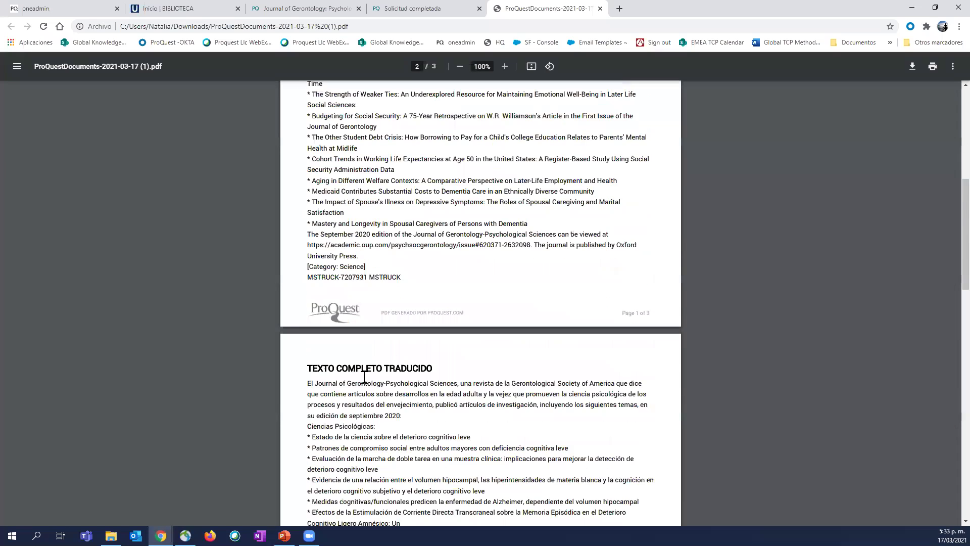
scroll(364, 377, "down", 1)
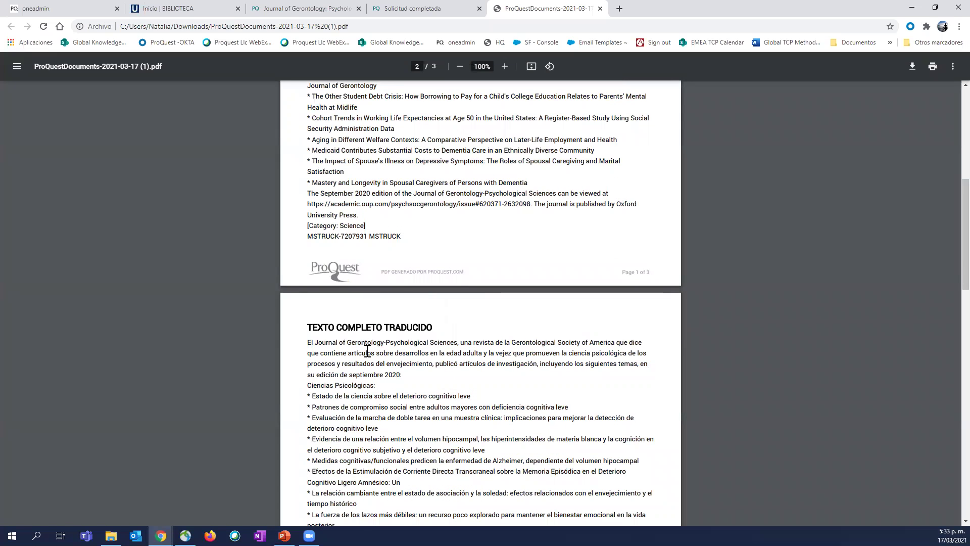
left_click_drag(368, 351, 398, 53)
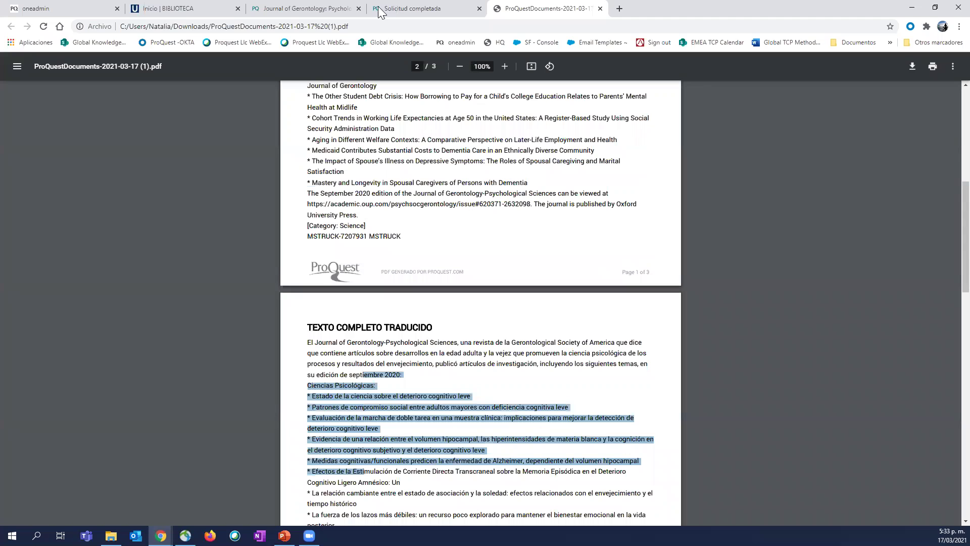
scroll(511, 222, "down", 5)
scroll(241, 102, "down", 4)
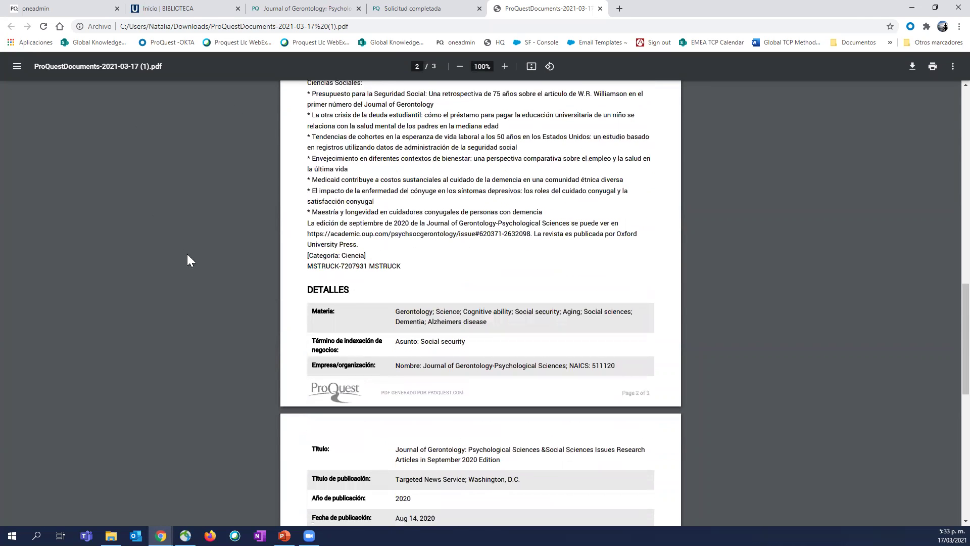
Step: Return to the "Social science" results, limit them to Texto completo and open the citation analysis article on Ph.D theses in social work
key("ctrl+3")
key("alt+Left")
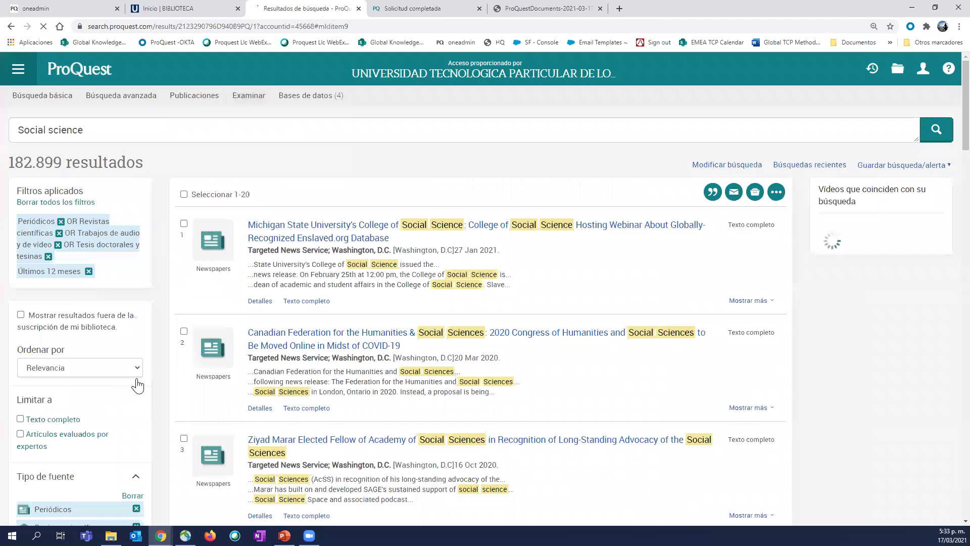
scroll(137, 385, "up", 10)
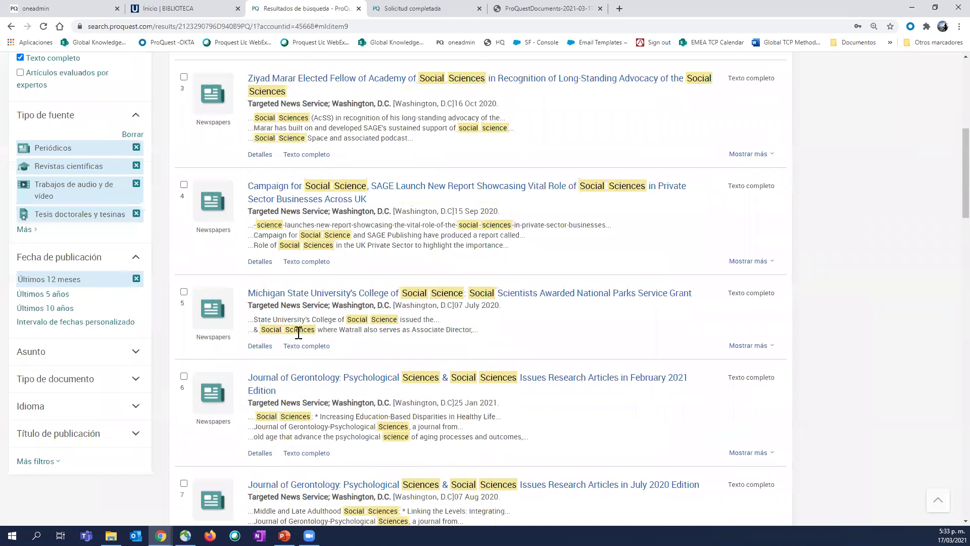
scroll(299, 333, "up", 5)
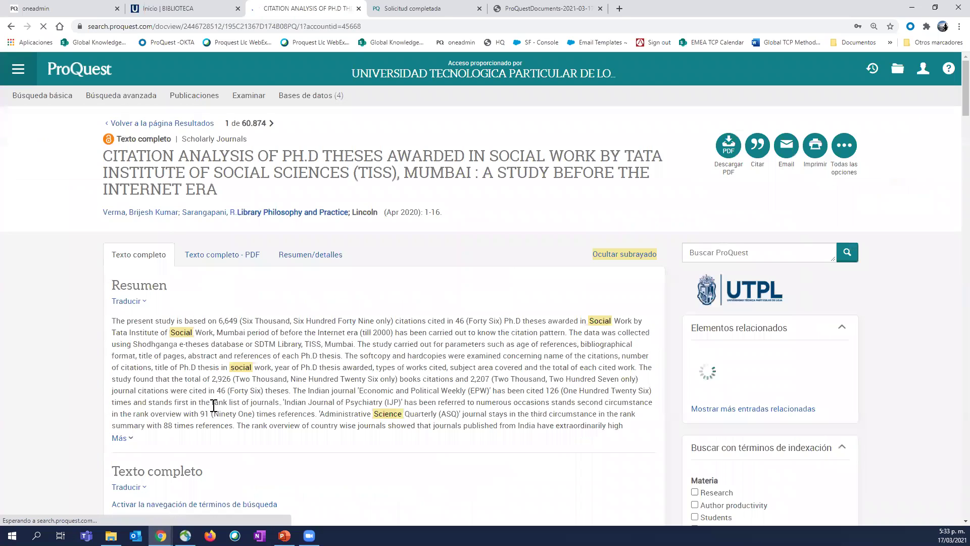
Step: Review the citation analysis article's abstract and full text, and display its full-text PDF version
scroll(262, 429, "down", 2)
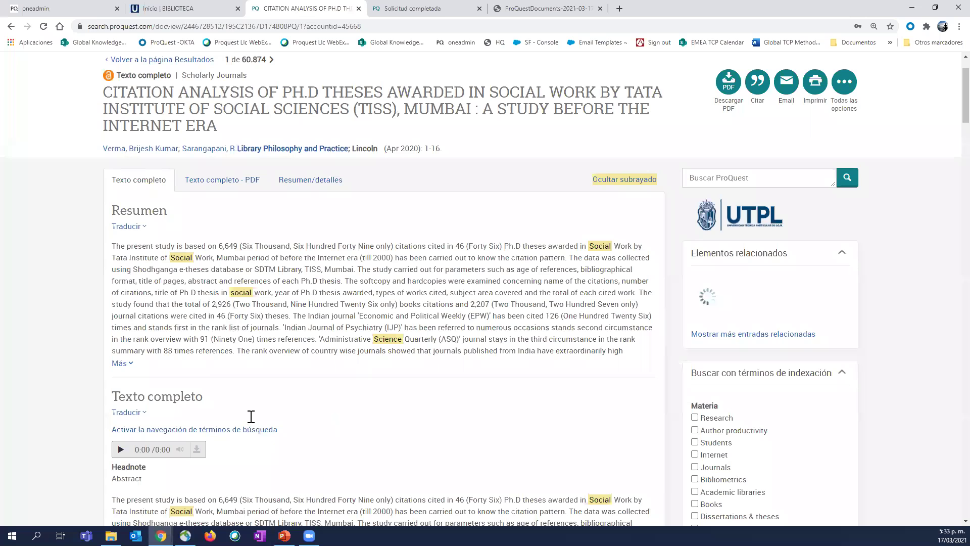
scroll(208, 382, "down", 2)
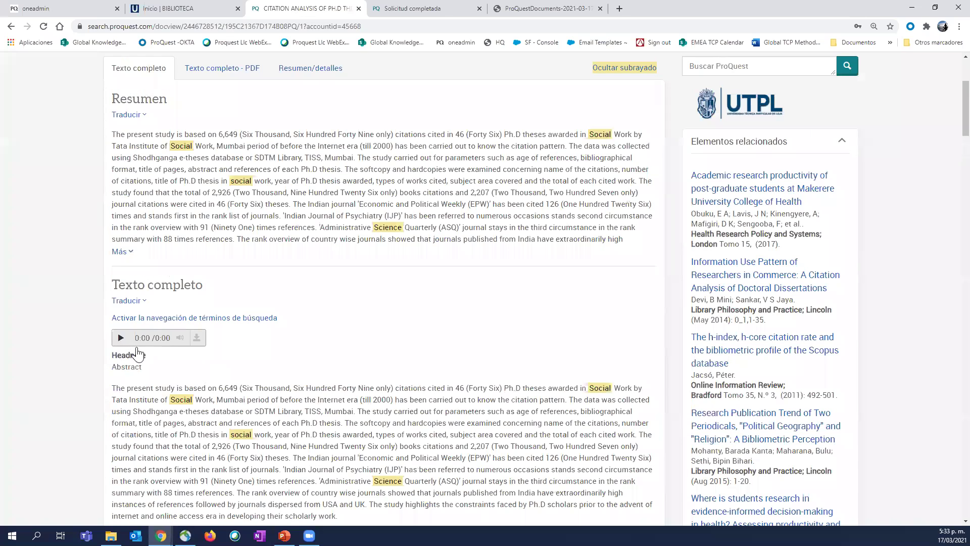
scroll(137, 354, "down", 2)
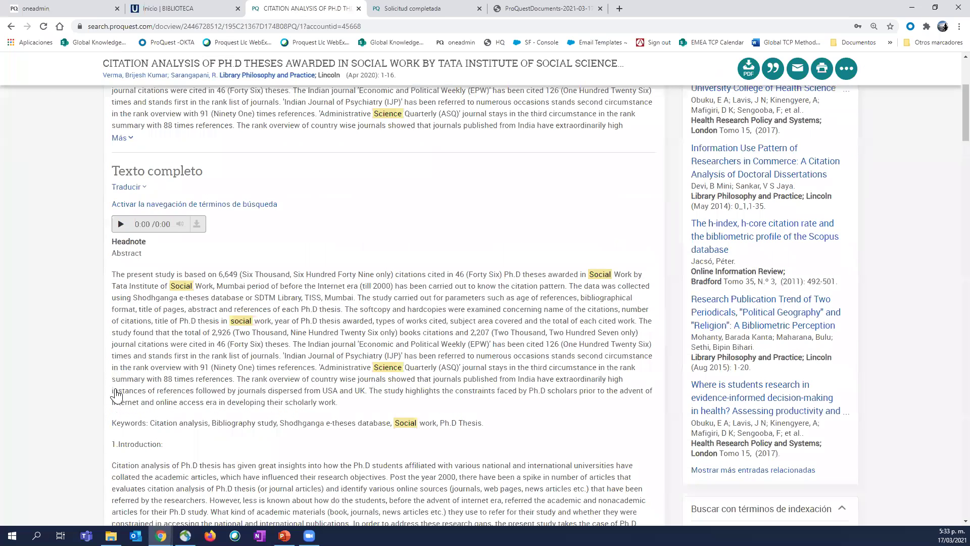
scroll(132, 386, "up", 3)
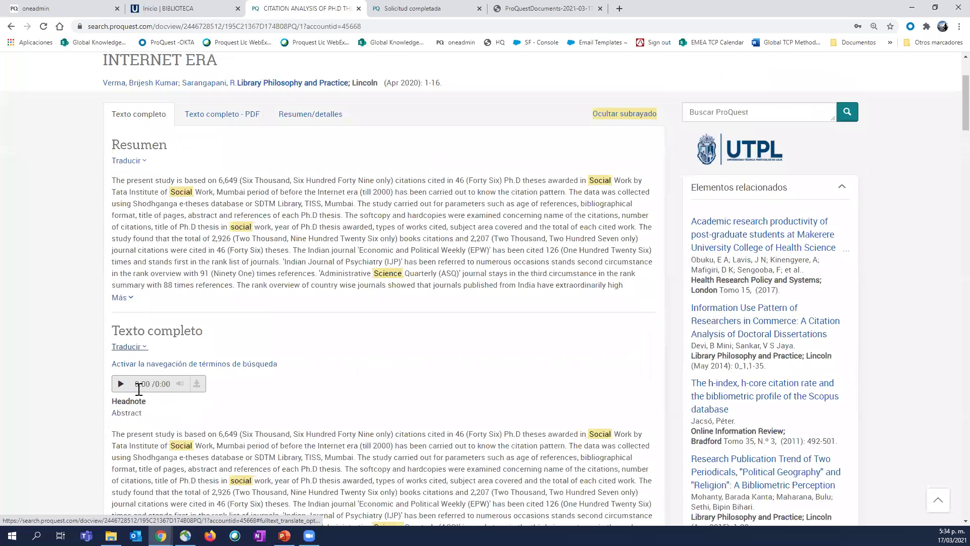
scroll(205, 286, "up", 1)
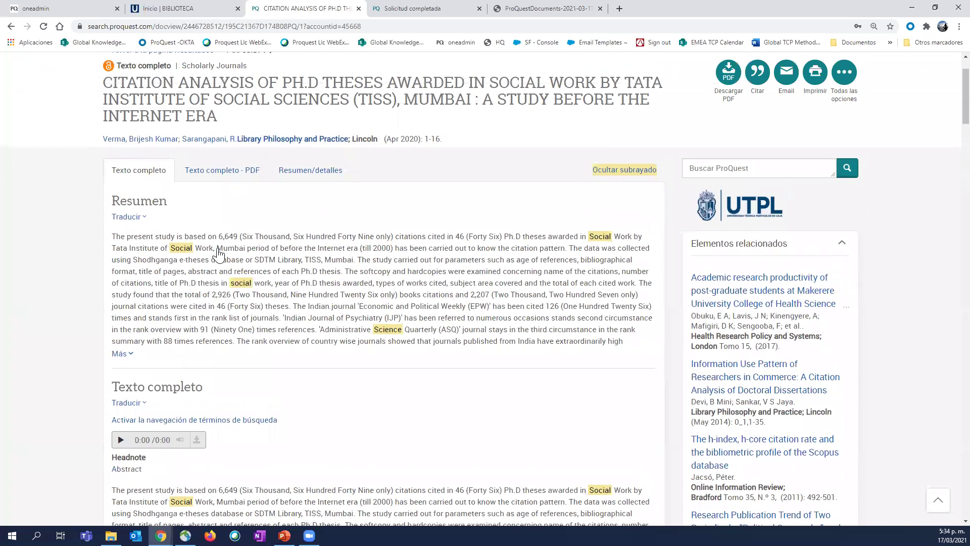
scroll(218, 254, "up", 2)
left_click(218, 252)
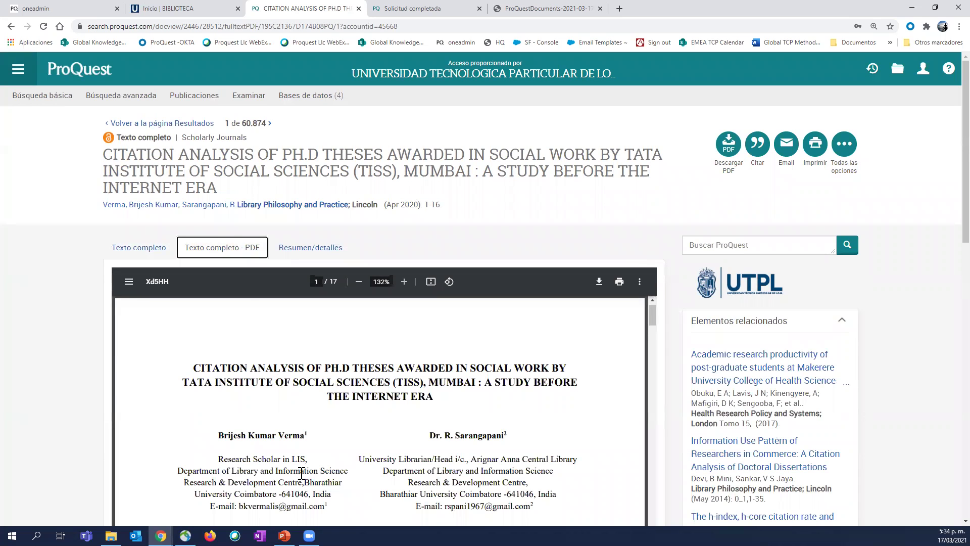
Step: Examine the first pages of the citation analysis article's full-text PDF, then return to its title page
scroll(302, 474, "down", 1)
scroll(303, 478, "down", 3)
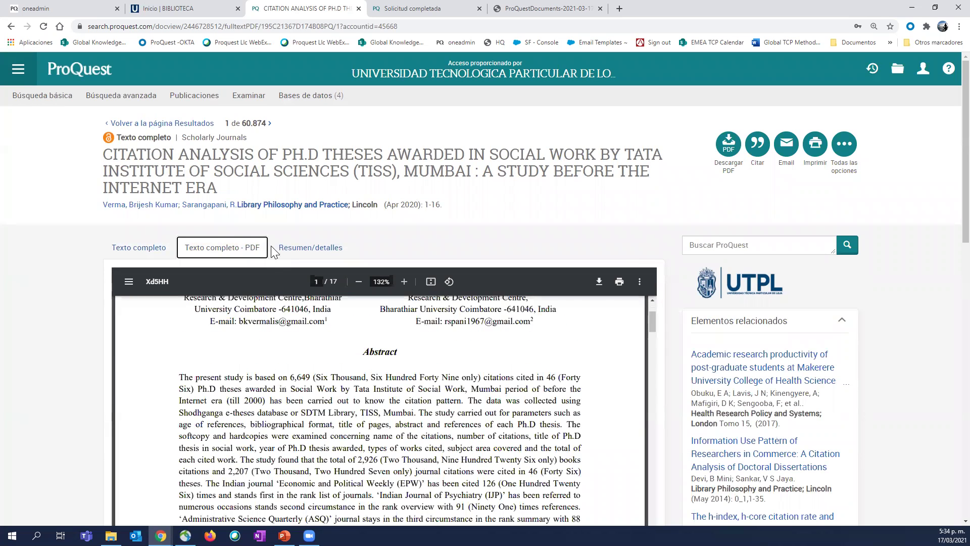
scroll(283, 410, "down", 10)
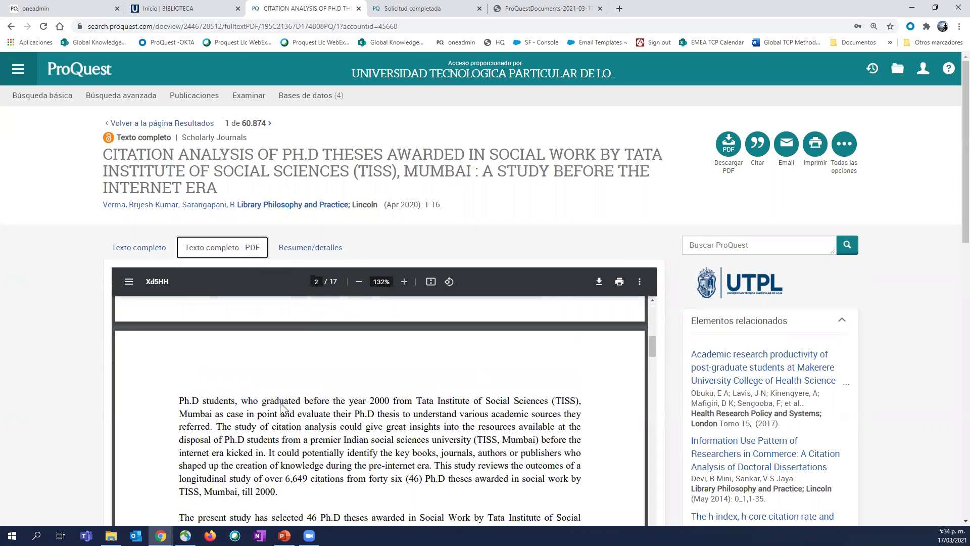
scroll(426, 463, "down", 4)
scroll(403, 340, "up", 4)
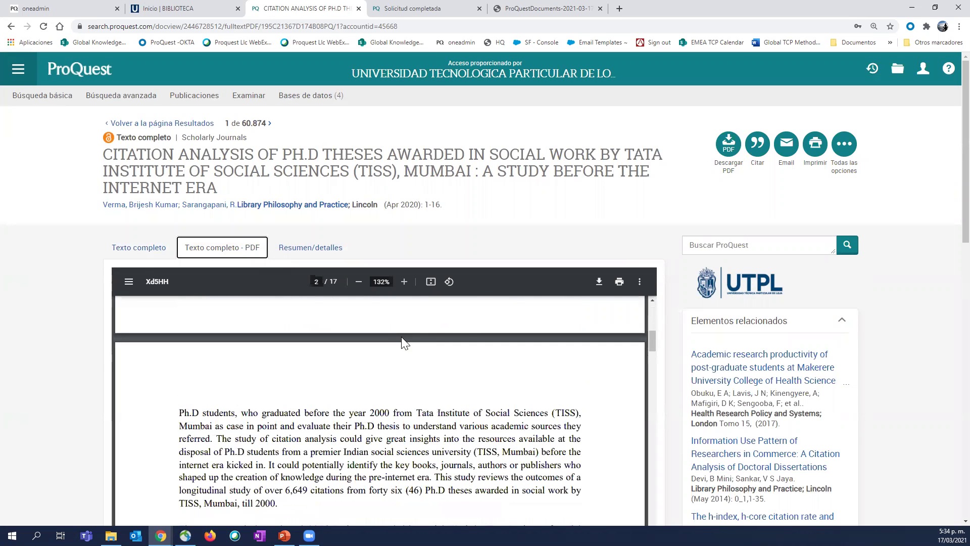
scroll(602, 303, "up", 10)
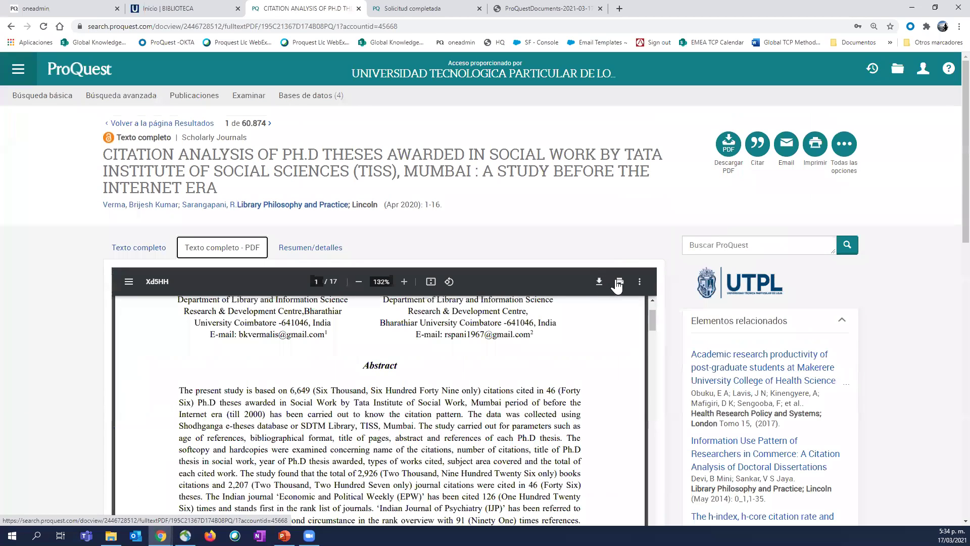
scroll(618, 286, "up", 3)
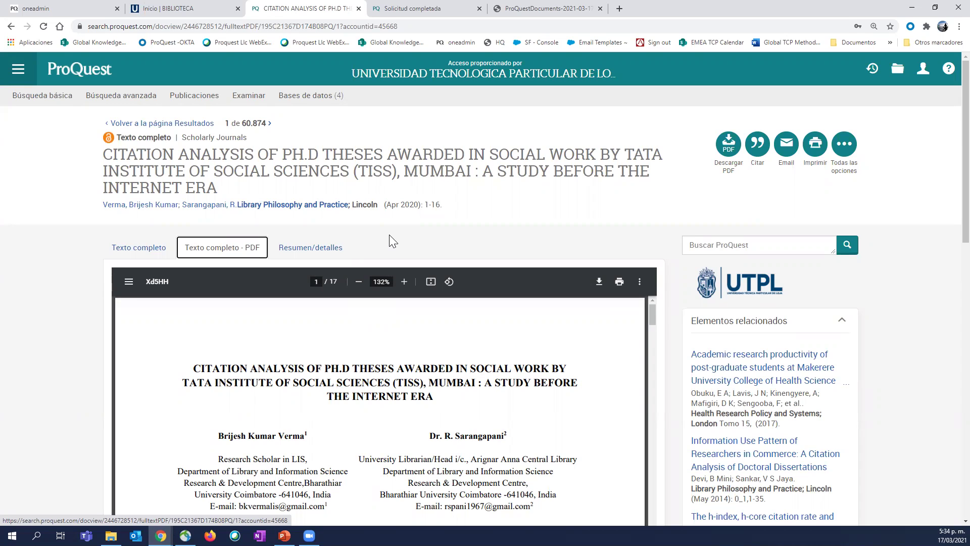
Step: Display the article's Resumen/detalles view and review its abstract, subject terms and publication details
left_click(317, 247)
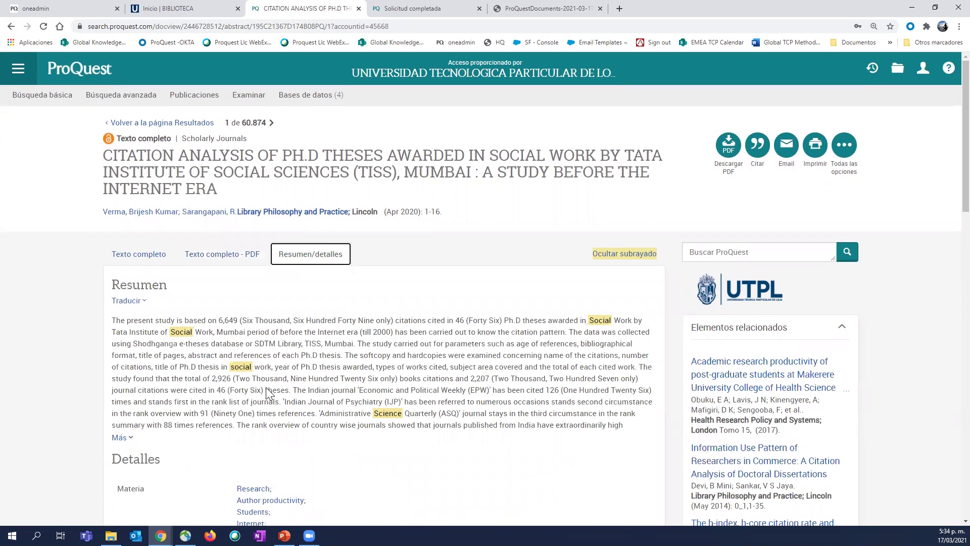
scroll(260, 484, "down", 3)
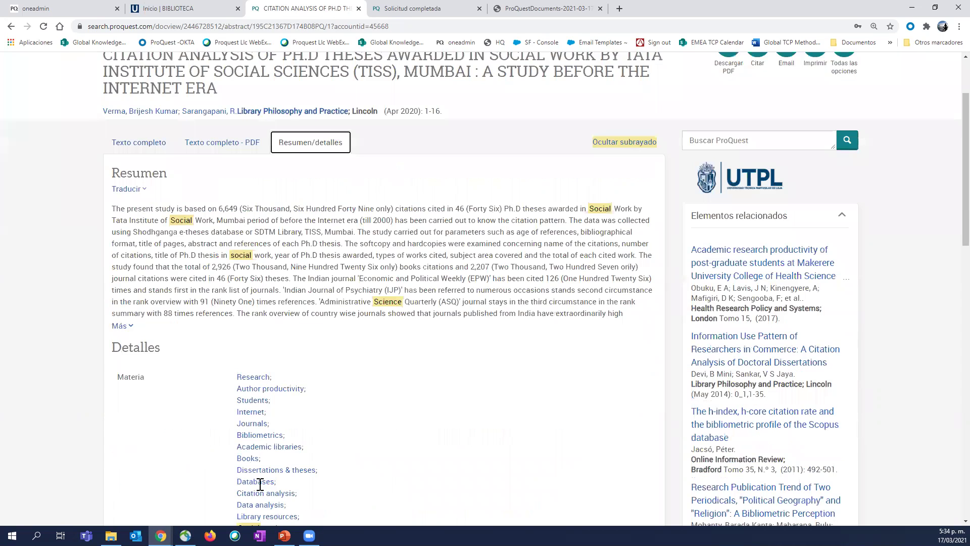
scroll(260, 484, "down", 2)
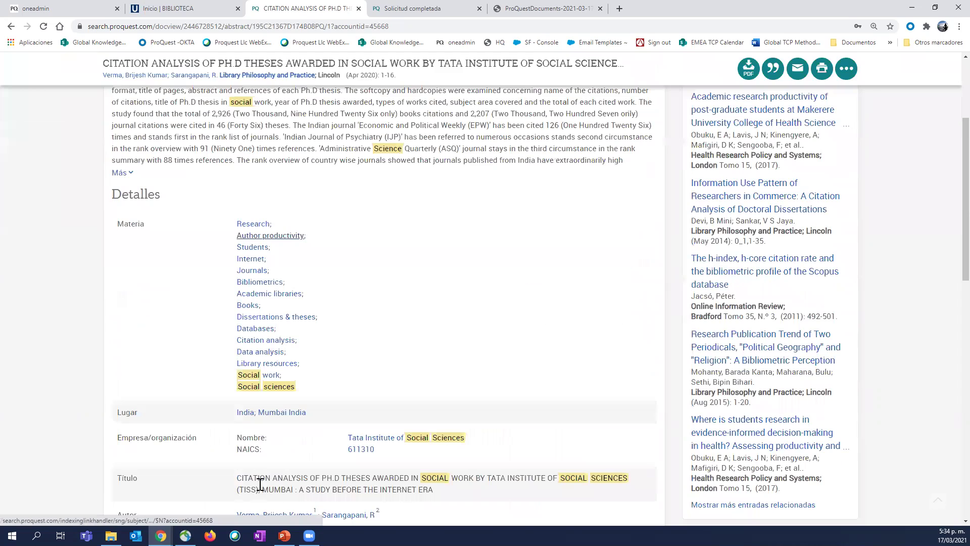
scroll(260, 484, "down", 10)
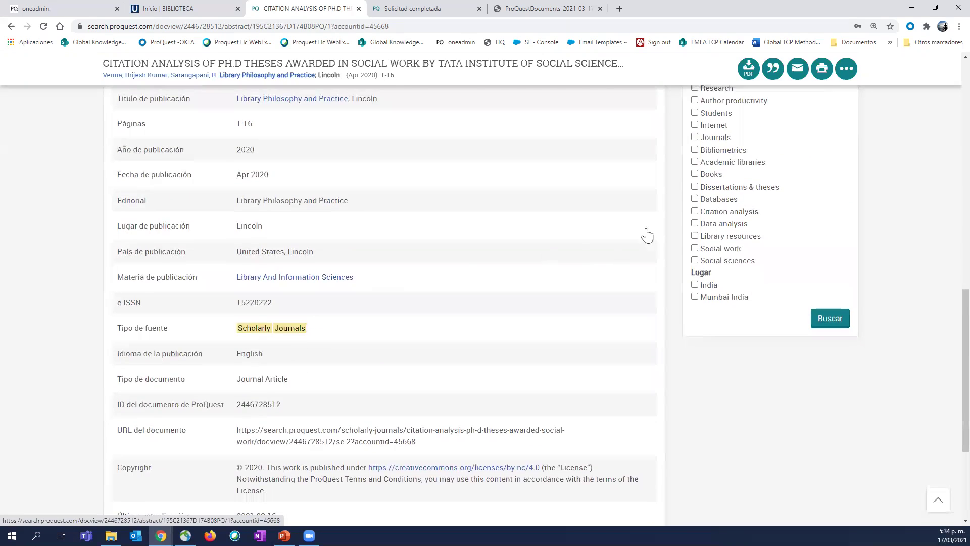
scroll(708, 111, "up", 2)
scroll(715, 99, "up", 9)
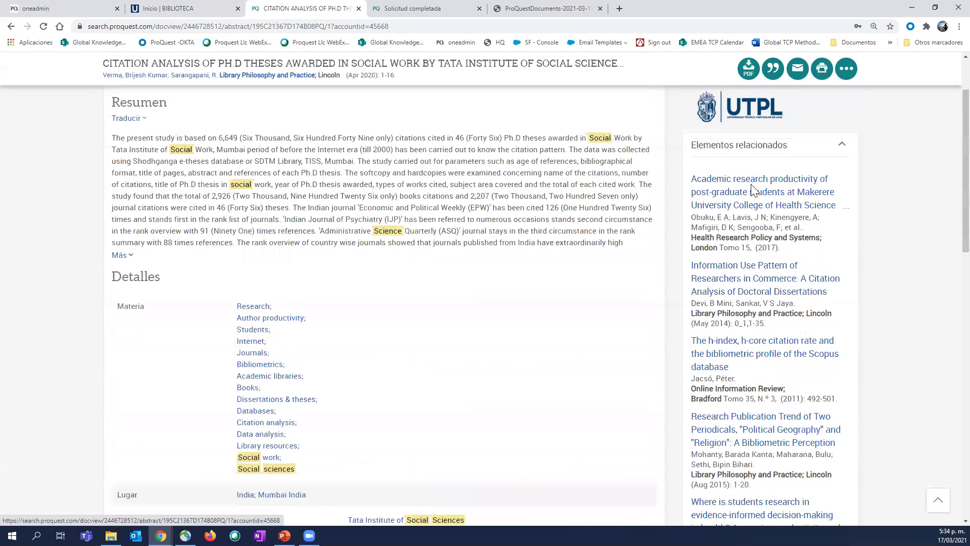
scroll(779, 169, "up", 3)
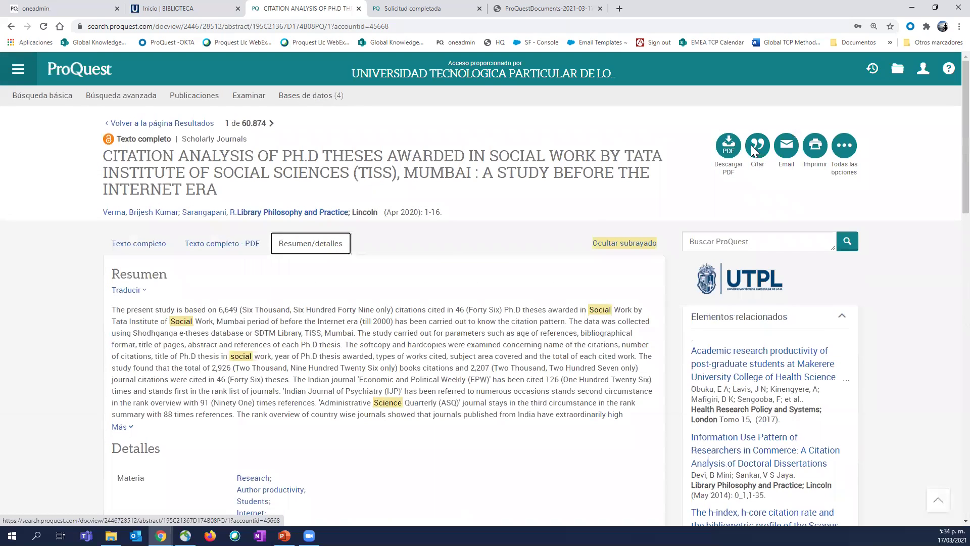
Step: Generate the article's citation in "APA 7th - No Case Changes (No Title Casing), DOI: empty, Annotated" style, review it and close the citation dialog
left_click(752, 151)
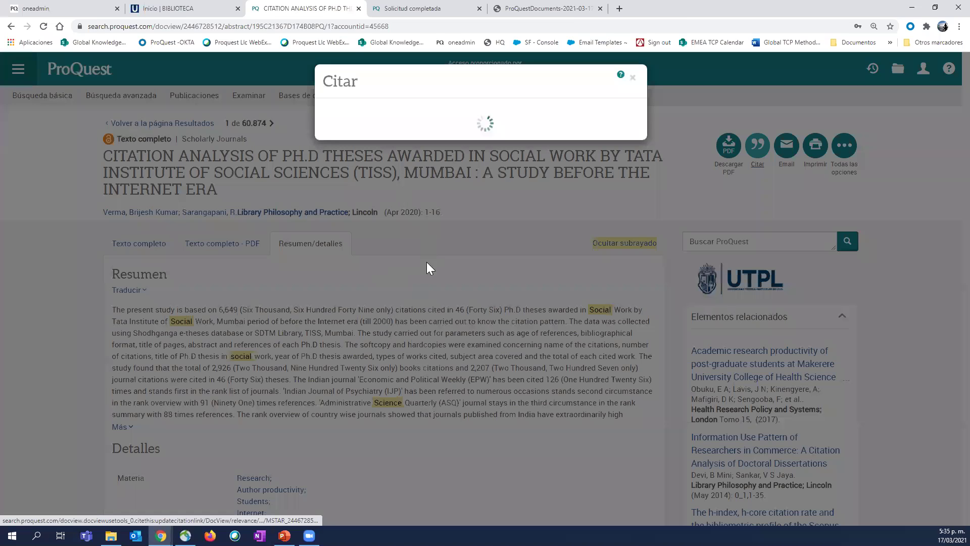
left_click(479, 150)
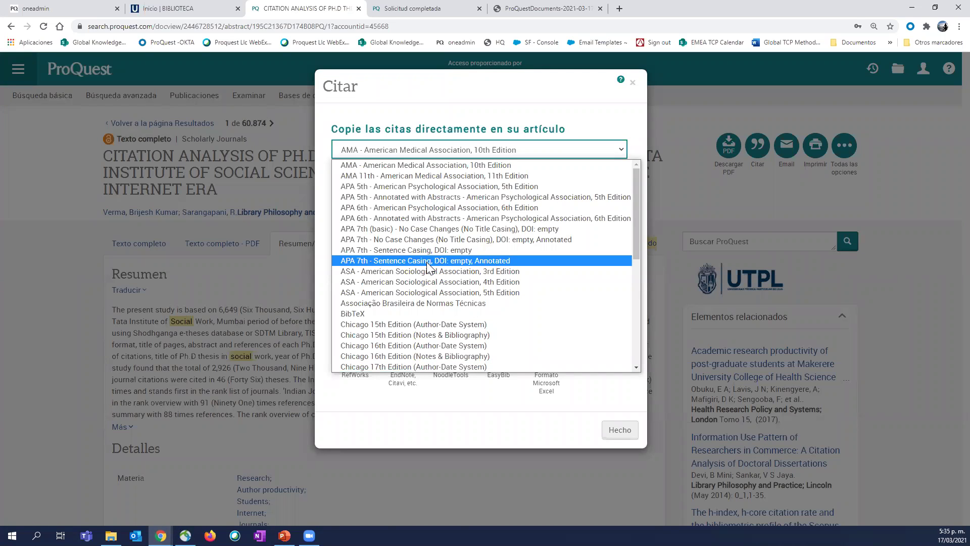
scroll(427, 266, "down", 6)
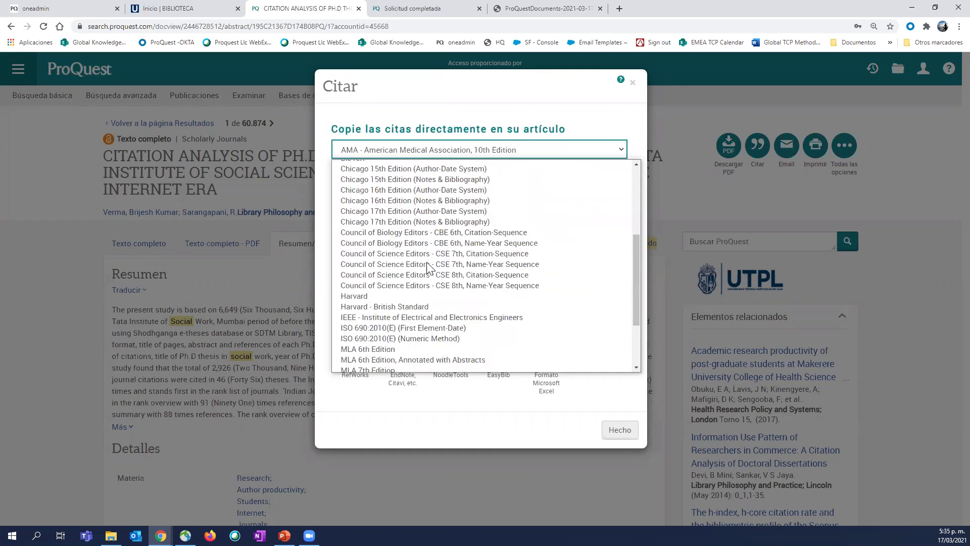
left_click(614, 116)
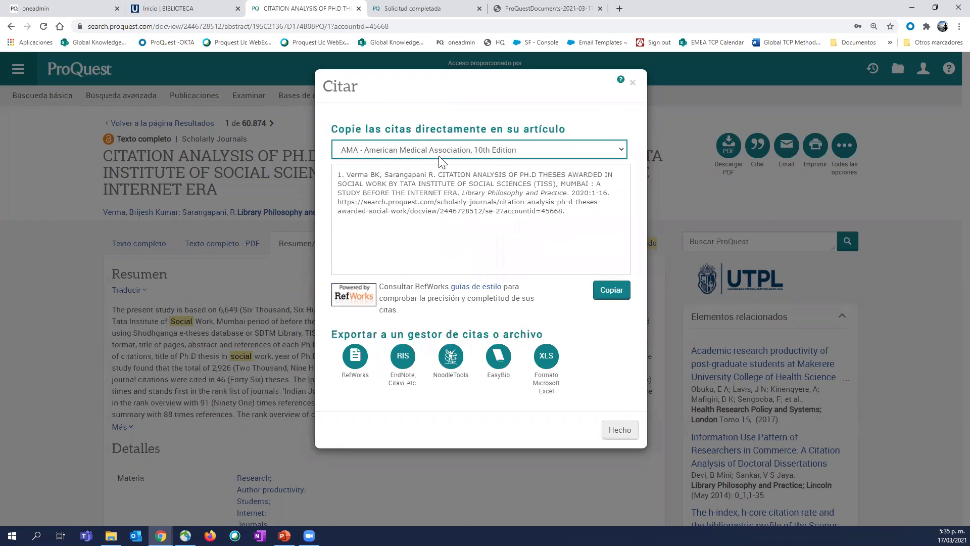
left_click(400, 145)
left_click(436, 239)
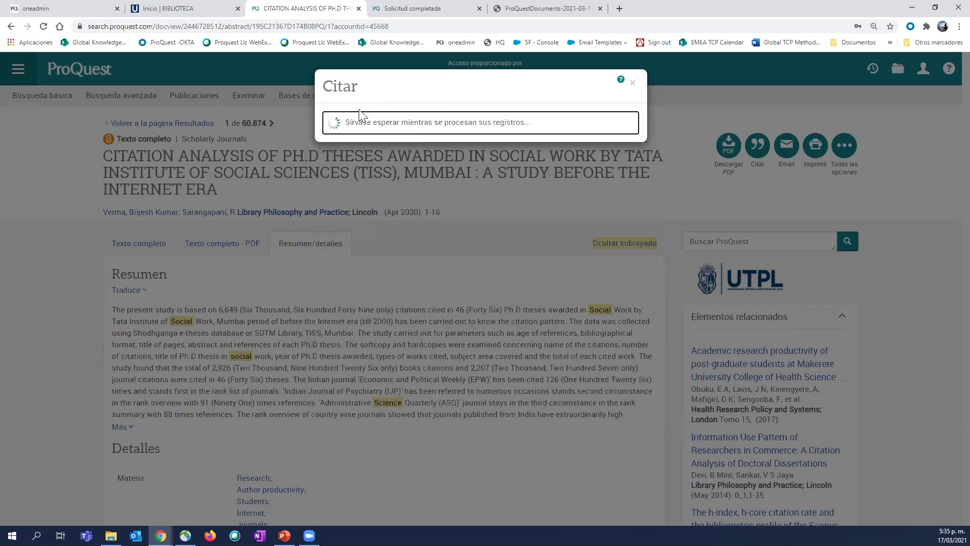
scroll(435, 239, "down", 5)
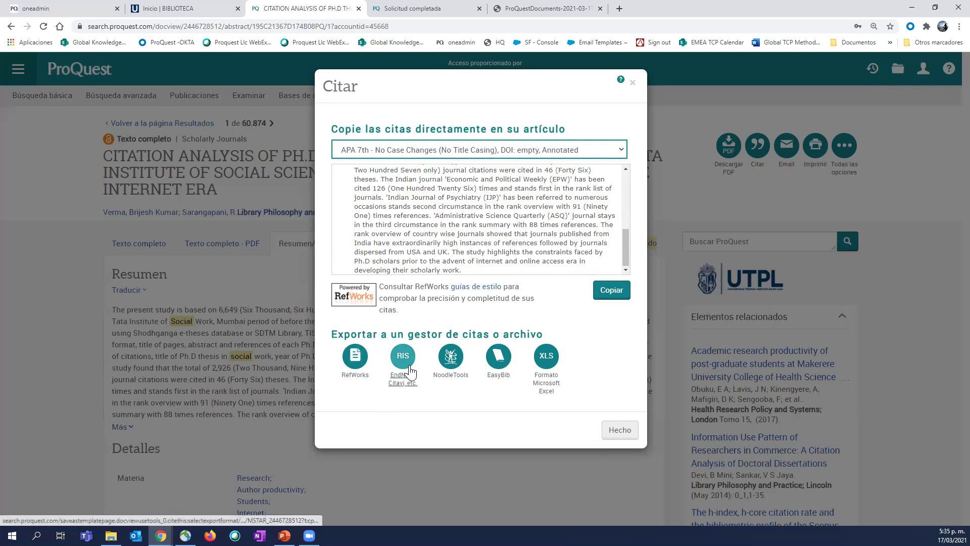
left_click(633, 83)
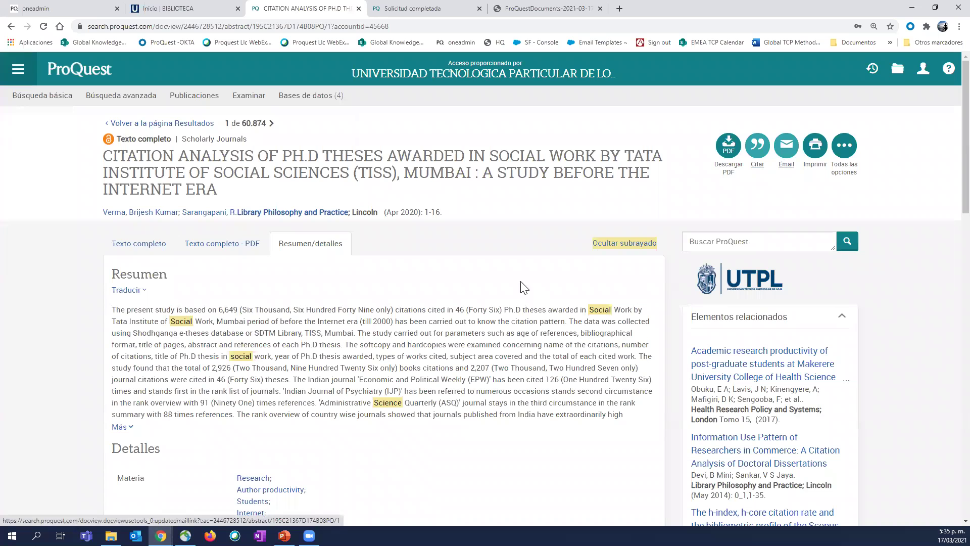
Step: Look over the article's subject, place, organization and author details beneath the abstract
scroll(520, 282, "down", 4)
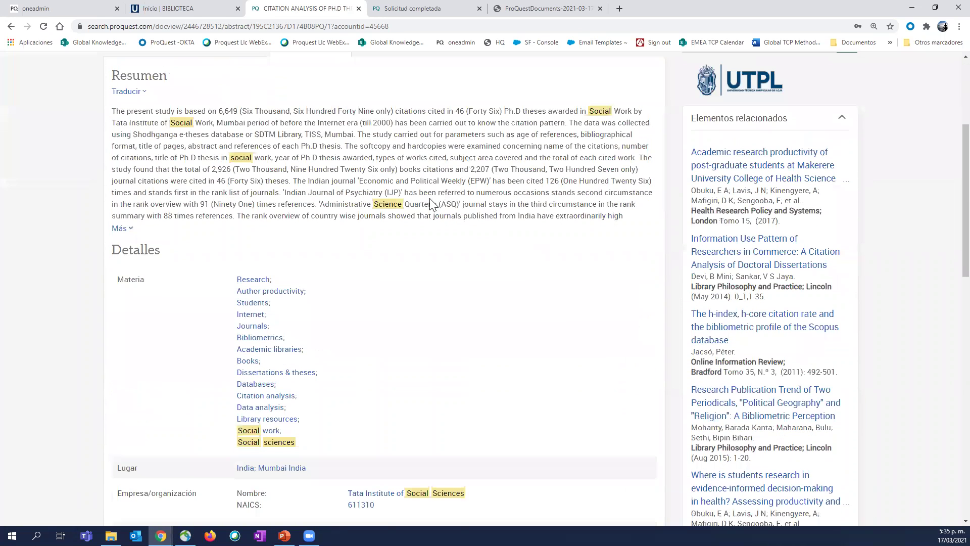
scroll(316, 266, "down", 2)
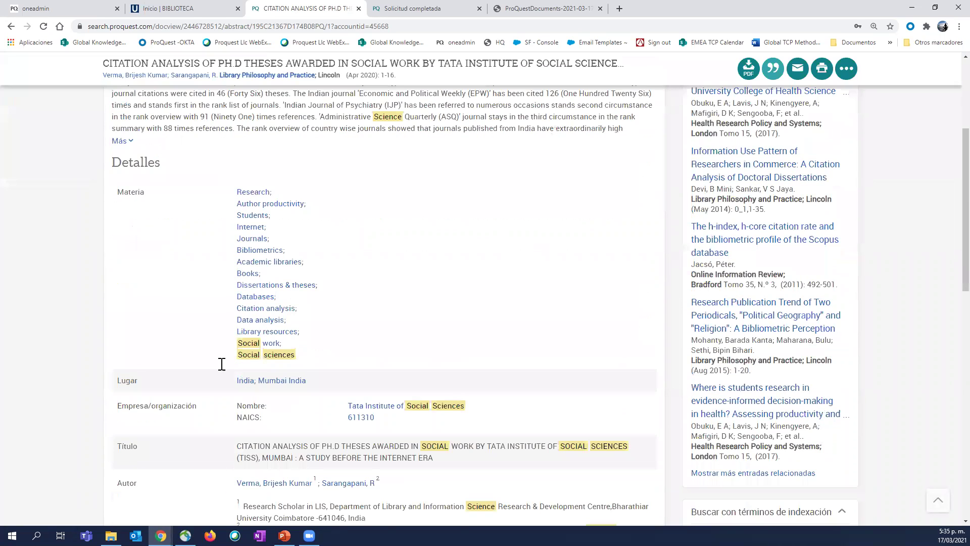
scroll(62, 375, "down", 1)
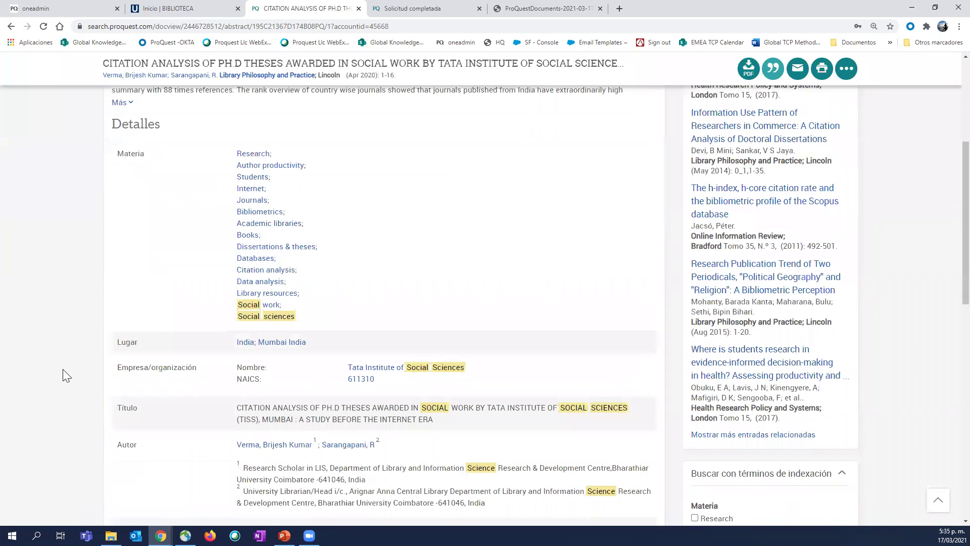
scroll(64, 370, "up", 2)
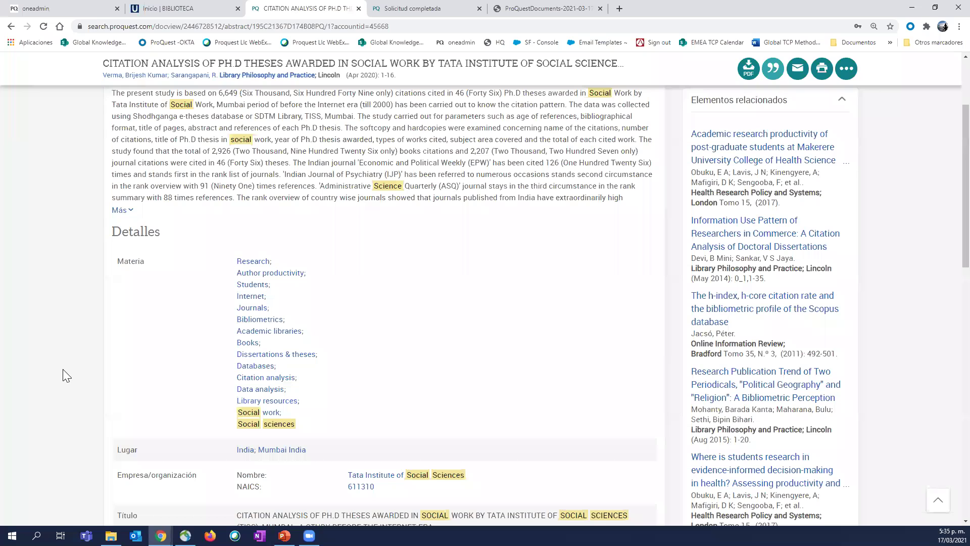
scroll(785, 116, "up", 4)
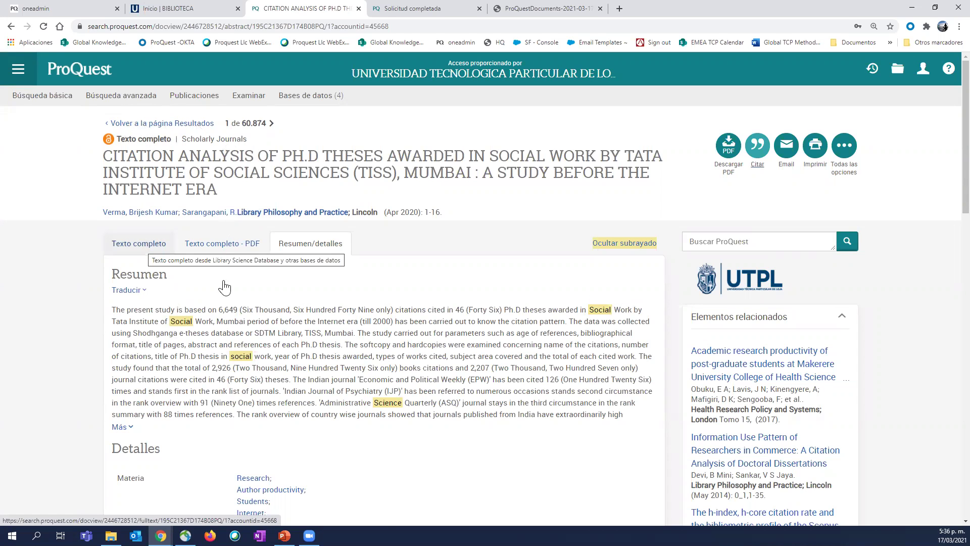
Step: Return to the "Social science" results, open the video "Bill Nye on how to talk to children about coronavirus" and review its page
key("alt+Left")
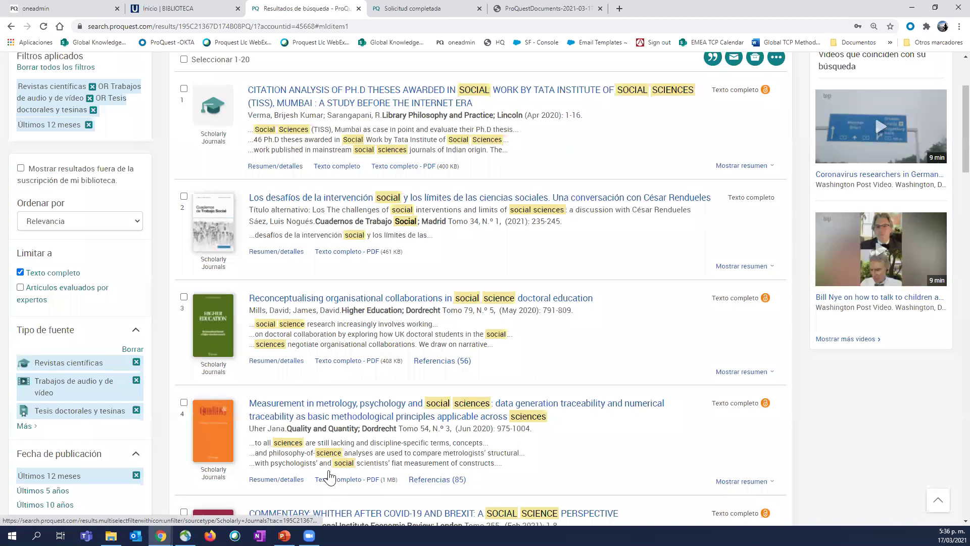
scroll(920, 235, "up", 3)
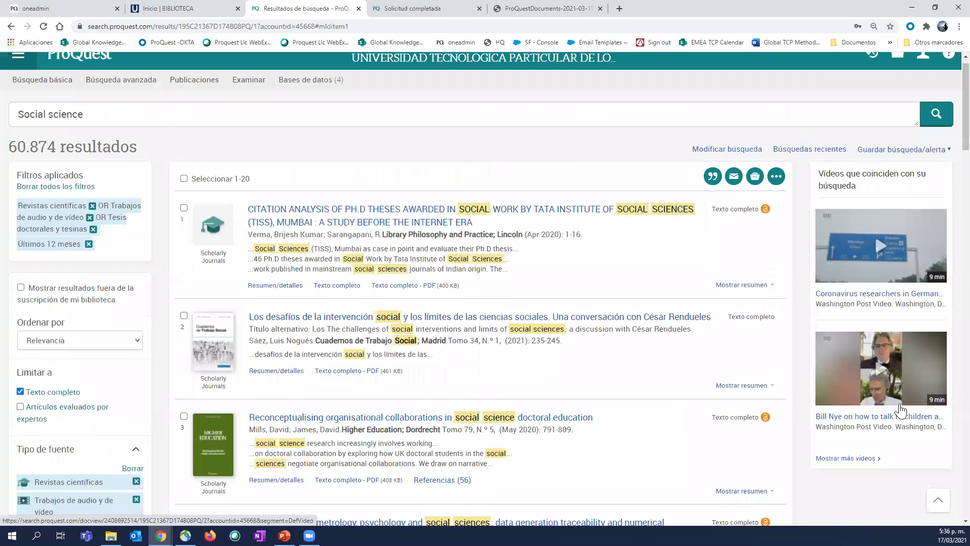
scroll(901, 409, "up", 1)
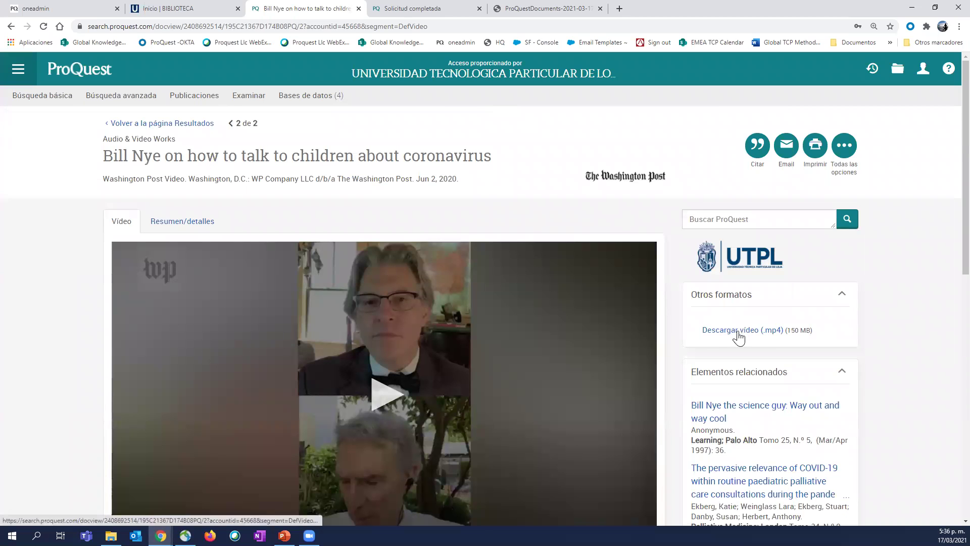
scroll(466, 309, "down", 3)
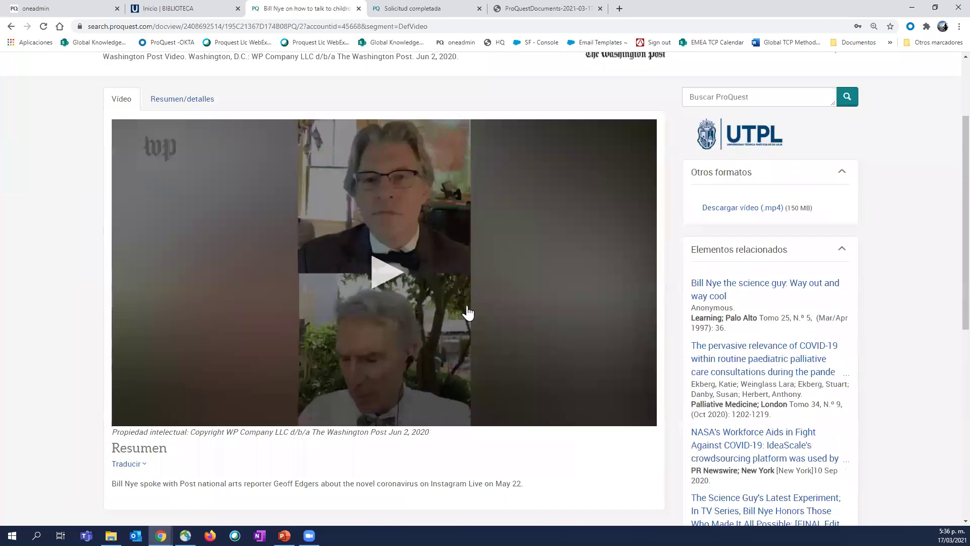
scroll(485, 280, "down", 2)
scroll(20, 34, "down", 2)
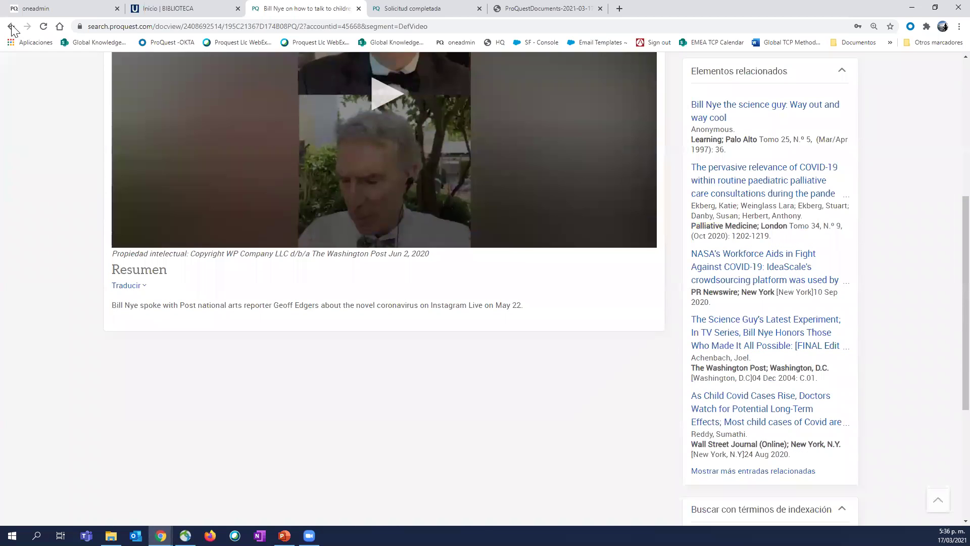
scroll(765, 234, "down", 2)
Step: Return to the results and remove the Revistas científicas and Tesis doctorales y tesinas filters, keeping only Trabajos de audio y de vídeo
double_click(11, 27)
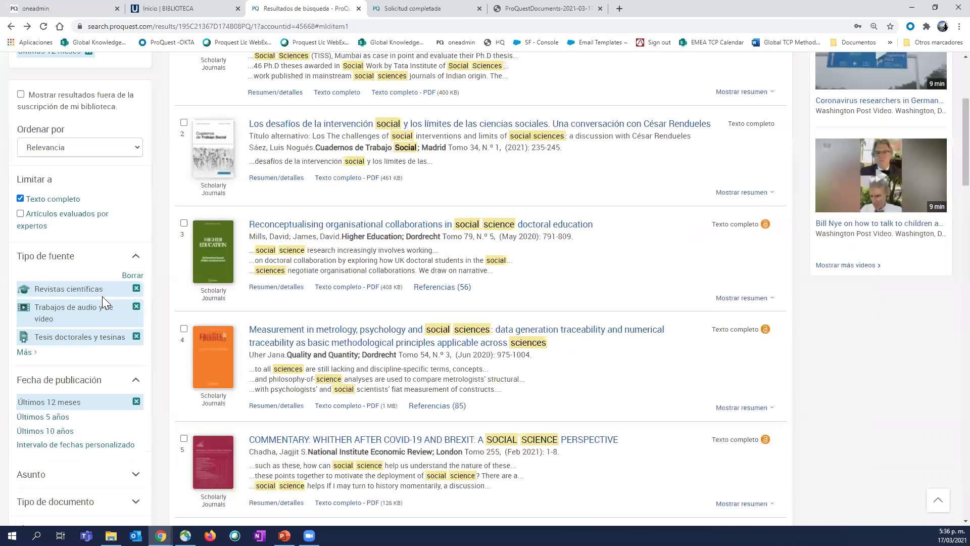
left_click(79, 405)
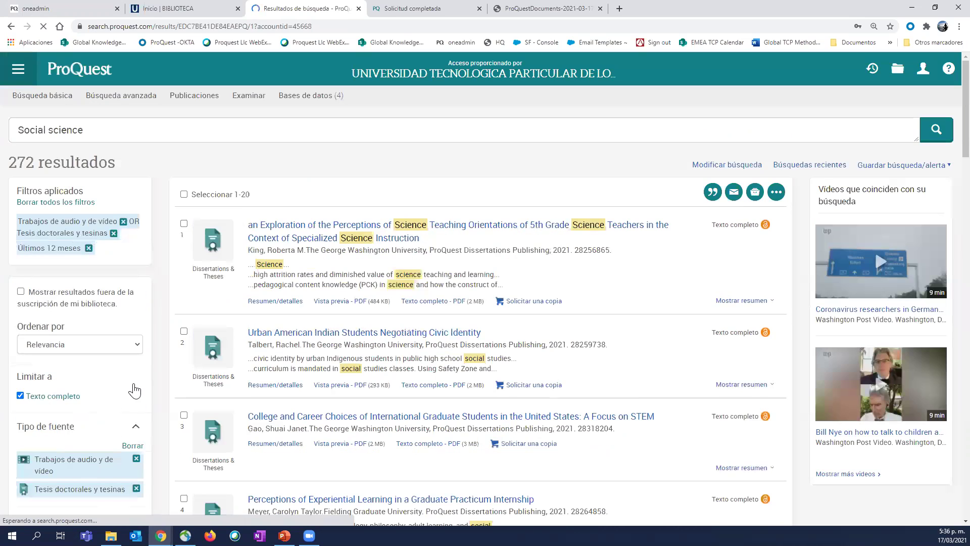
scroll(134, 391, "down", 2)
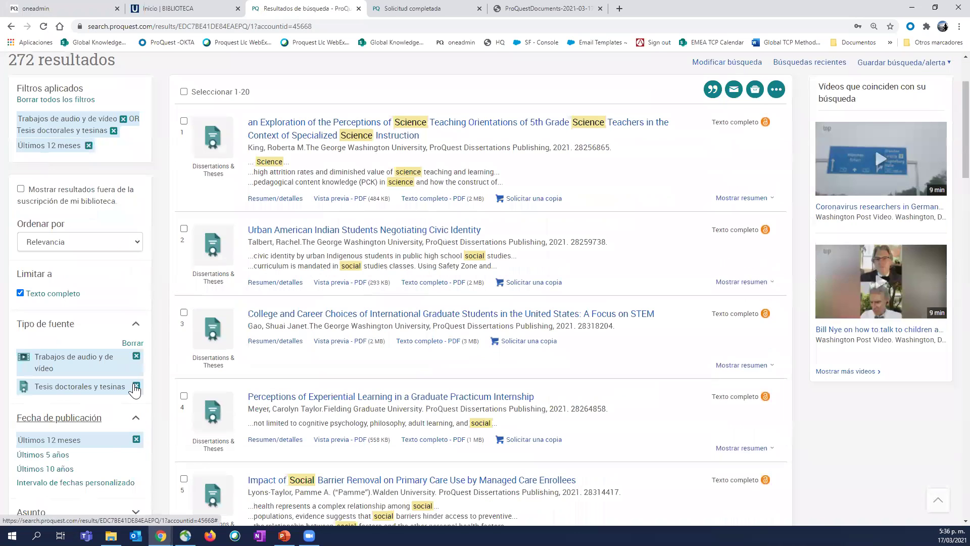
left_click(135, 387)
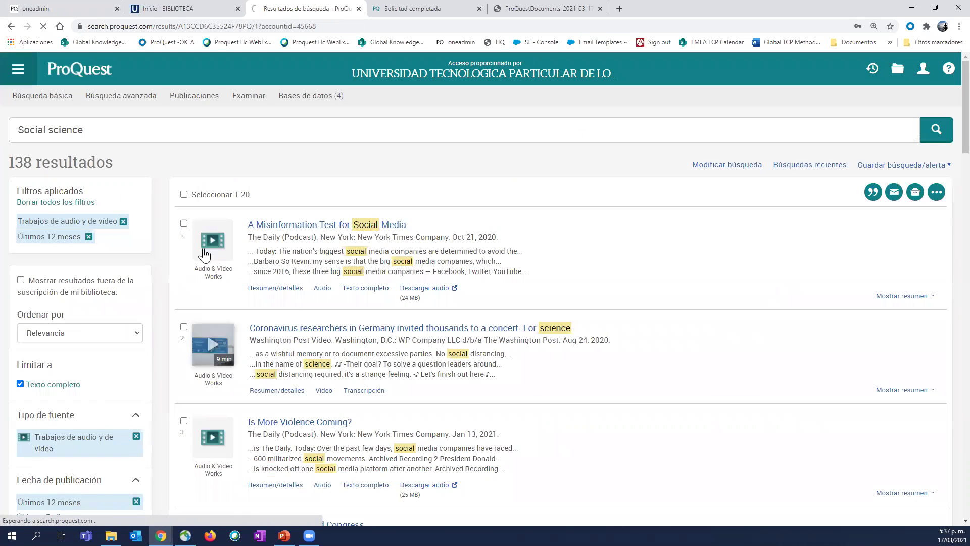
Step: View the podcast "A Misinformation Test for Social Media", return to the results and open the video on coronavirus researchers in Germany
left_click(205, 254)
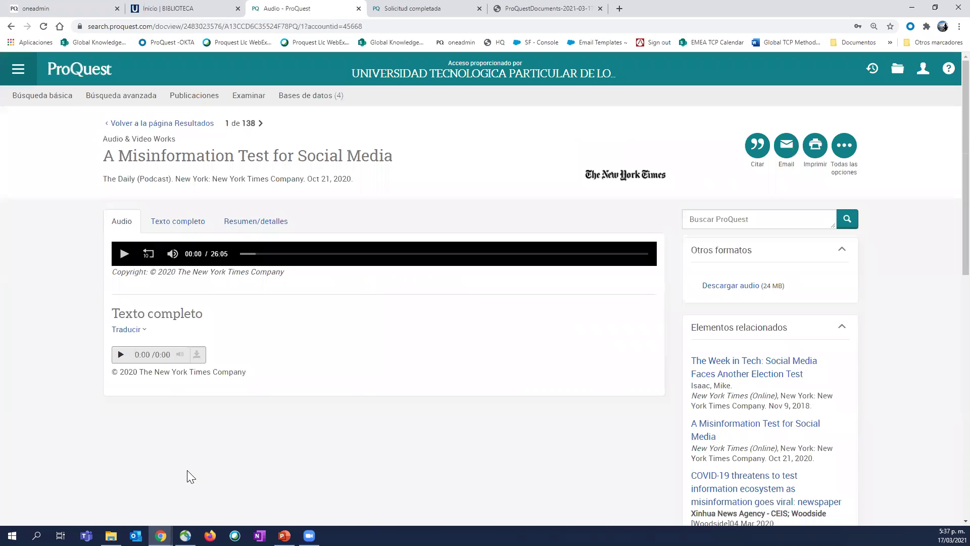
left_click(132, 123)
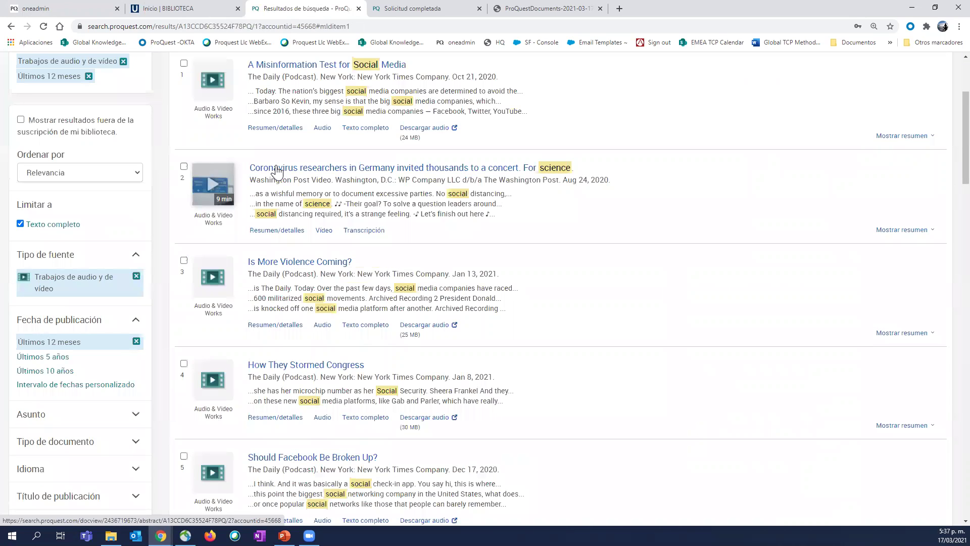
left_click(273, 167)
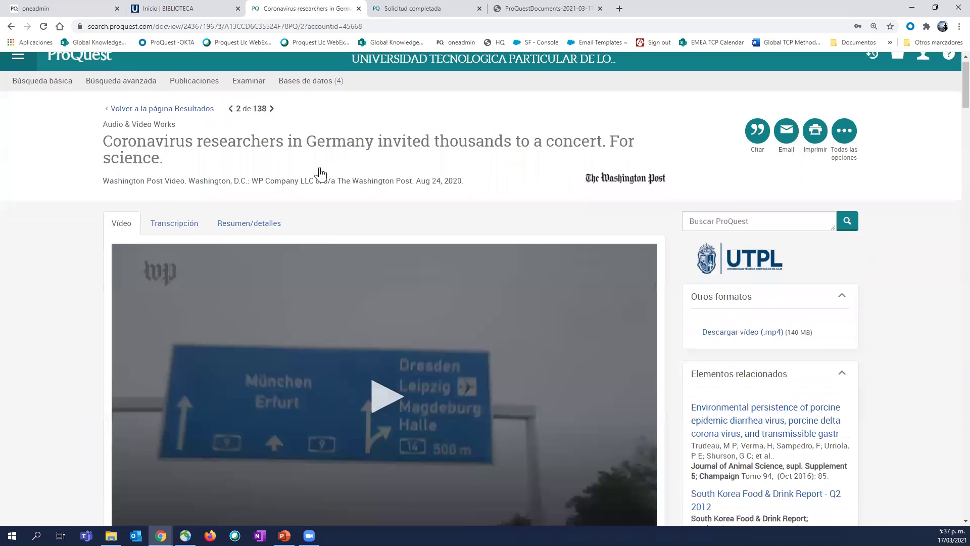
Step: Play the opening of the video on coronavirus researchers in Germany and pause it
scroll(310, 271, "down", 5)
left_click(192, 286)
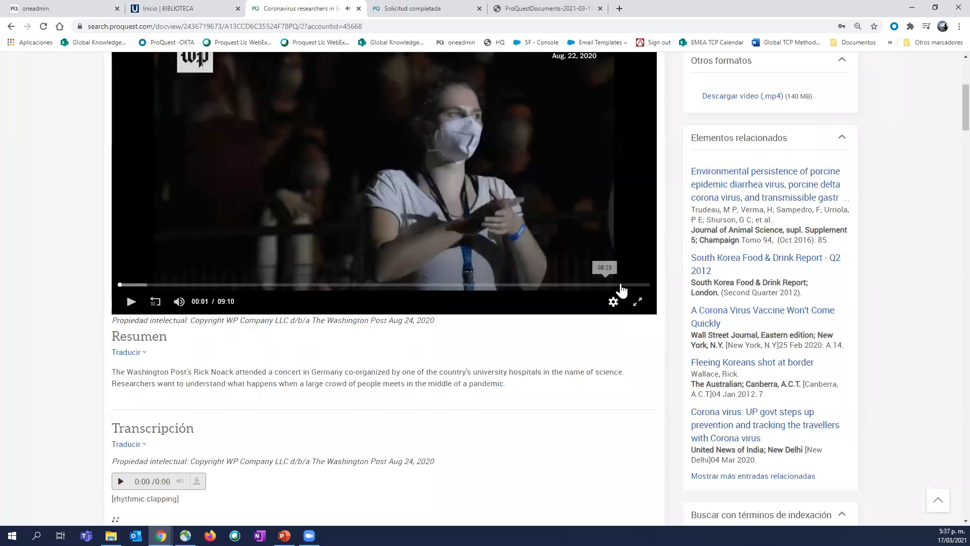
left_click(413, 306)
scroll(252, 253, "up", 5)
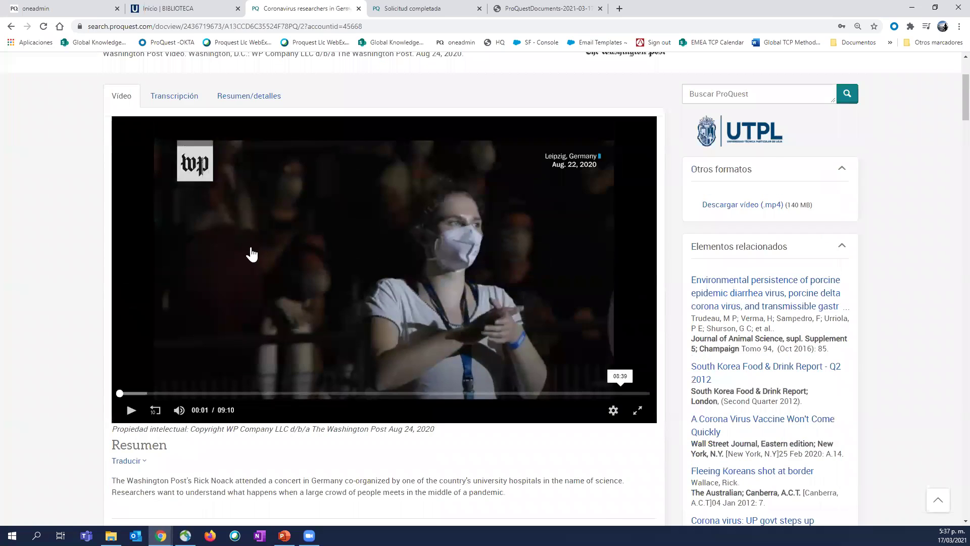
Step: Open the video's transcript and look over its opening lines
left_click(194, 238)
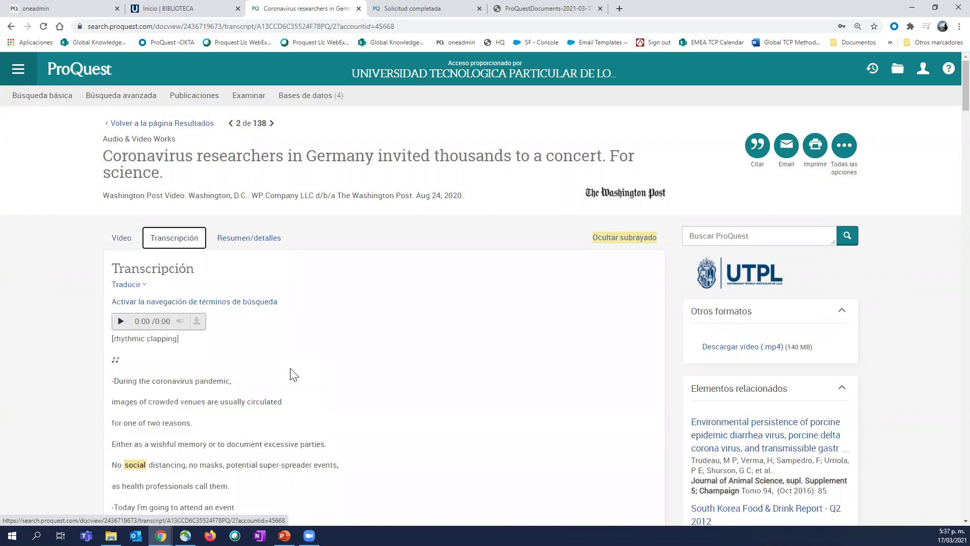
scroll(183, 253, "down", 4)
scroll(181, 197, "down", 1)
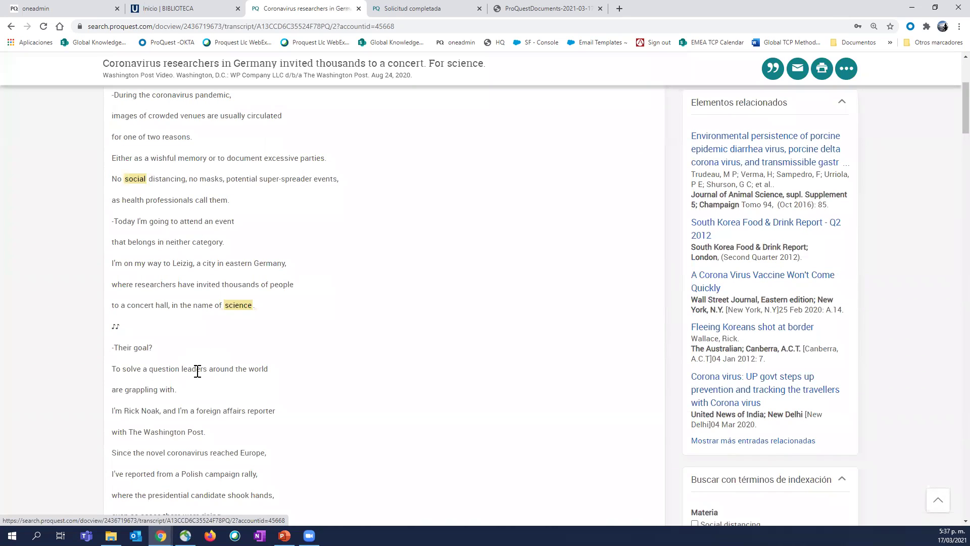
scroll(197, 371, "up", 5)
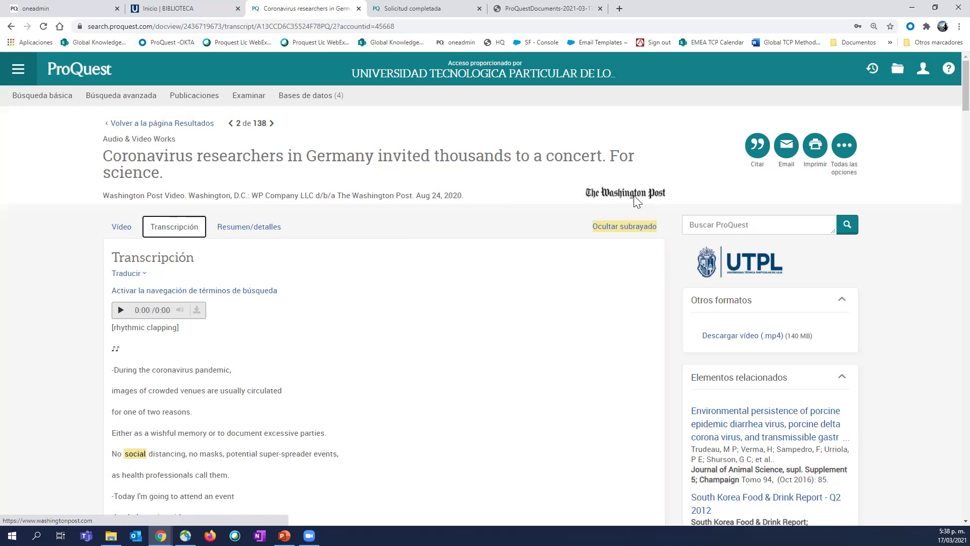
Step: Review the video's citation in APA 7th style, close it and skim the transcript again
left_click(756, 148)
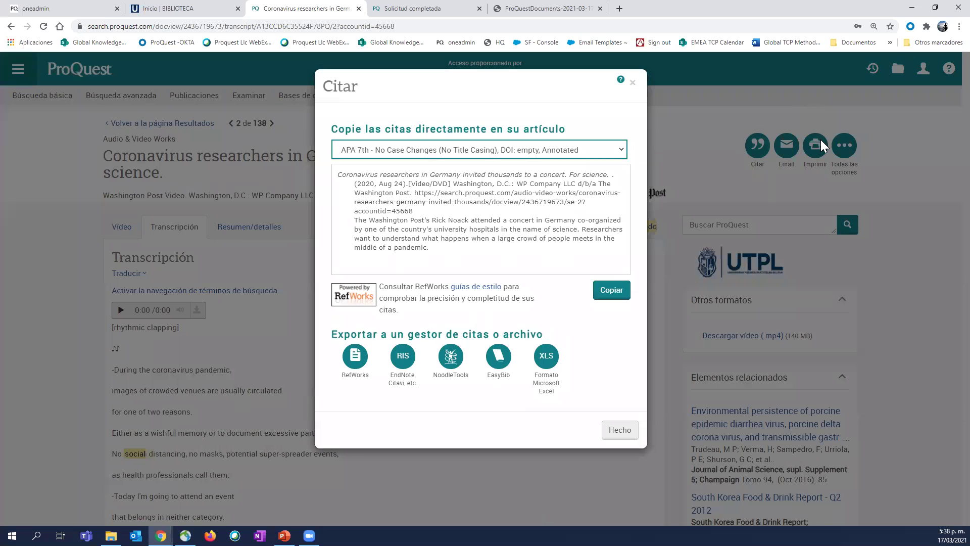
left_click(633, 83)
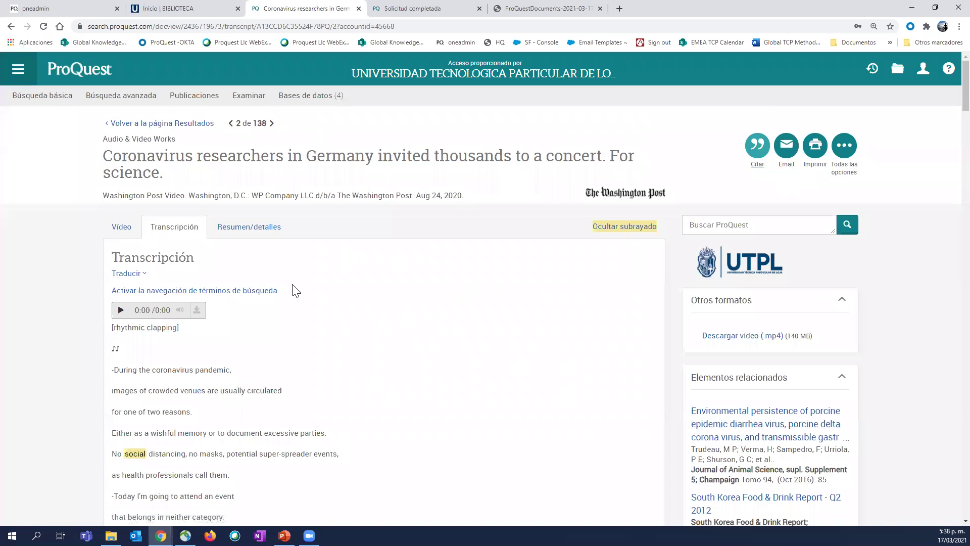
scroll(236, 417, "down", 1)
scroll(236, 418, "down", 15)
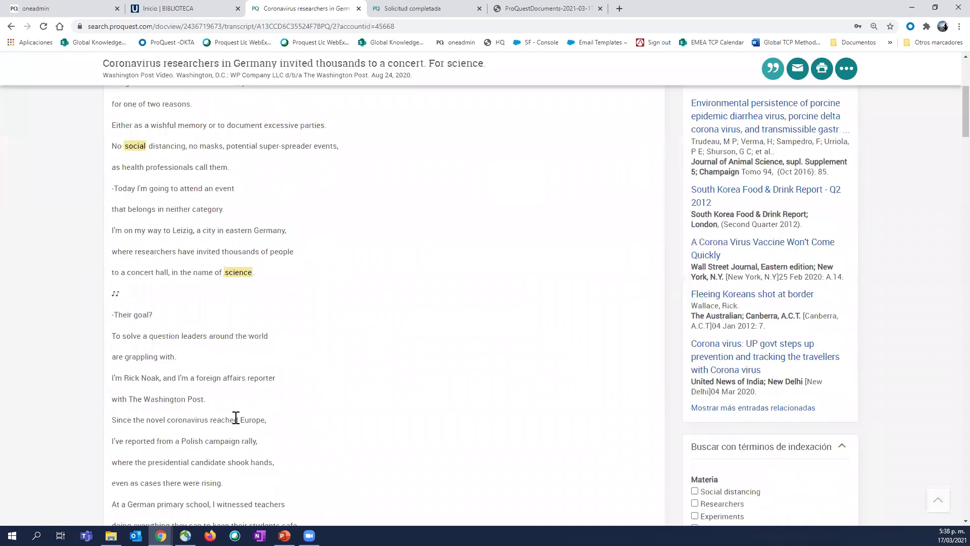
scroll(238, 436, "up", 10)
scroll(238, 436, "up", 6)
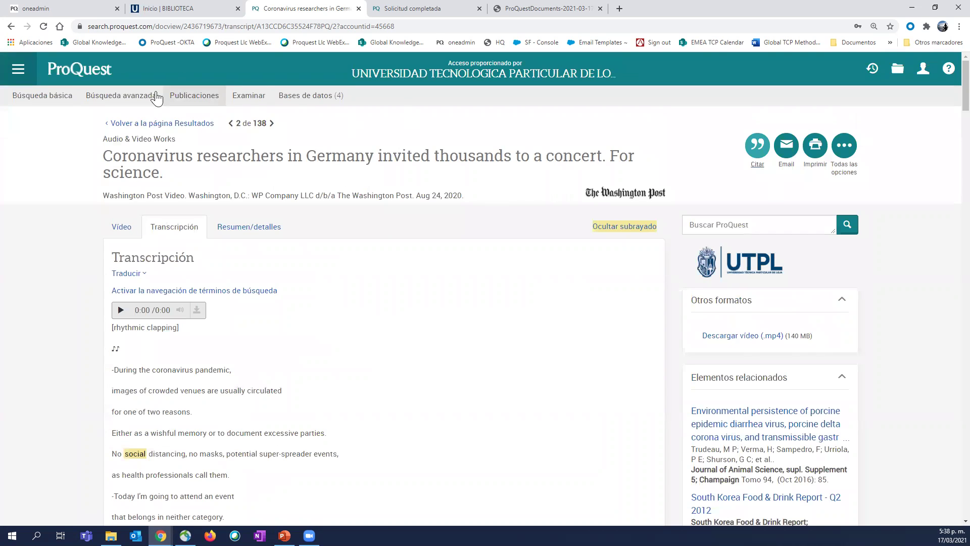
Step: Return to the results and replace the Trabajos de audio y de vídeo filter with Tesis doctorales y tesinas
left_click(118, 130)
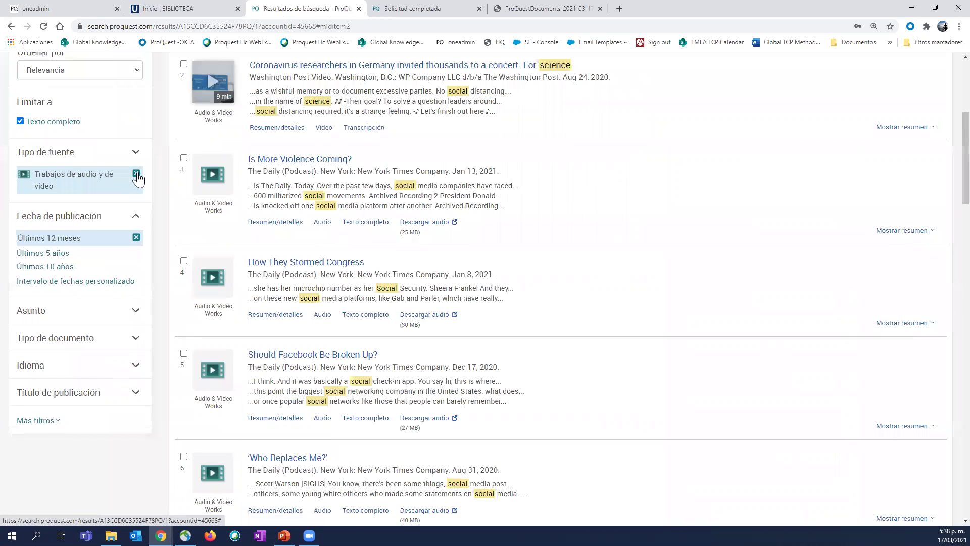
left_click(137, 177)
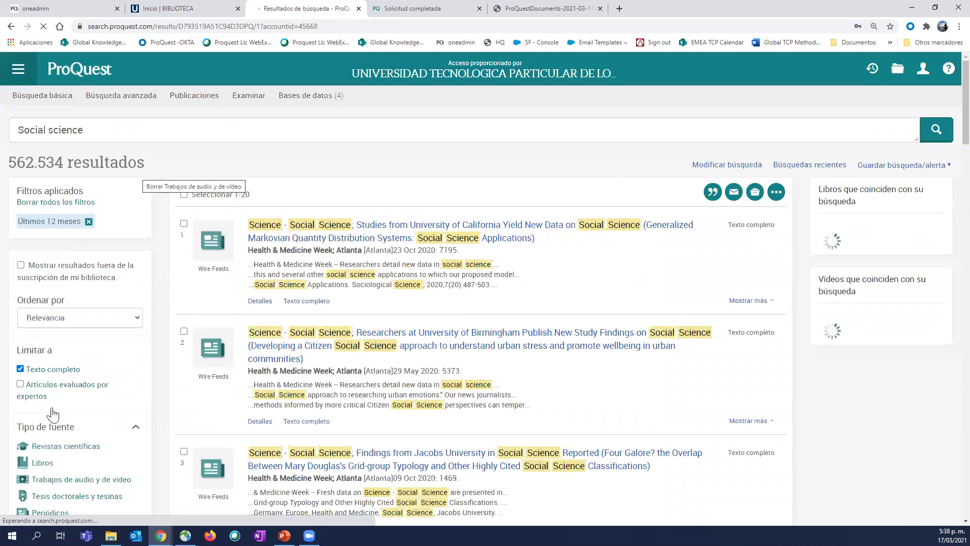
scroll(159, 410, "down", 2)
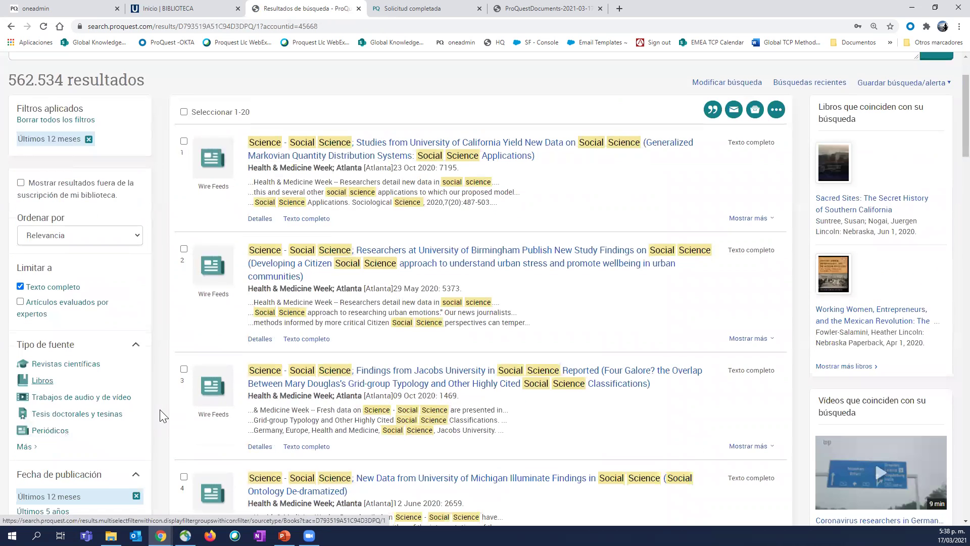
scroll(335, 283, "down", 1)
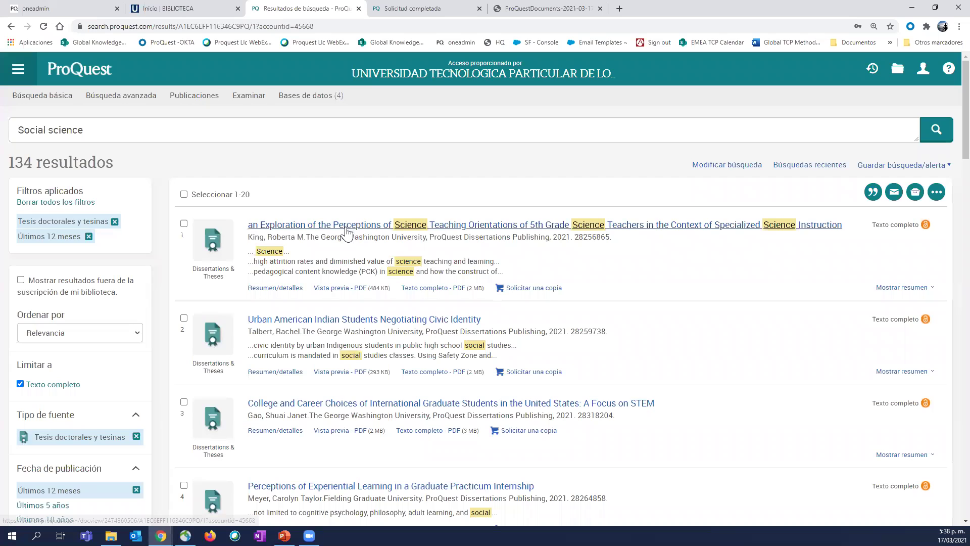
Step: Open the first dissertation, on 5th grade science teachers' teaching orientations, and examine the title and ProQuest notice pages of its full-text PDF
left_click(343, 227)
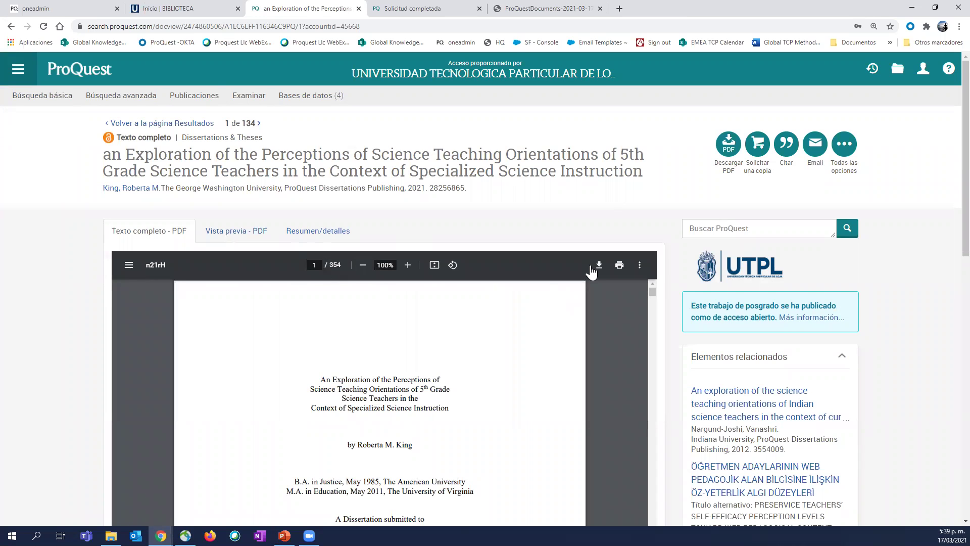
scroll(592, 272, "down", 1)
scroll(592, 272, "down", 5)
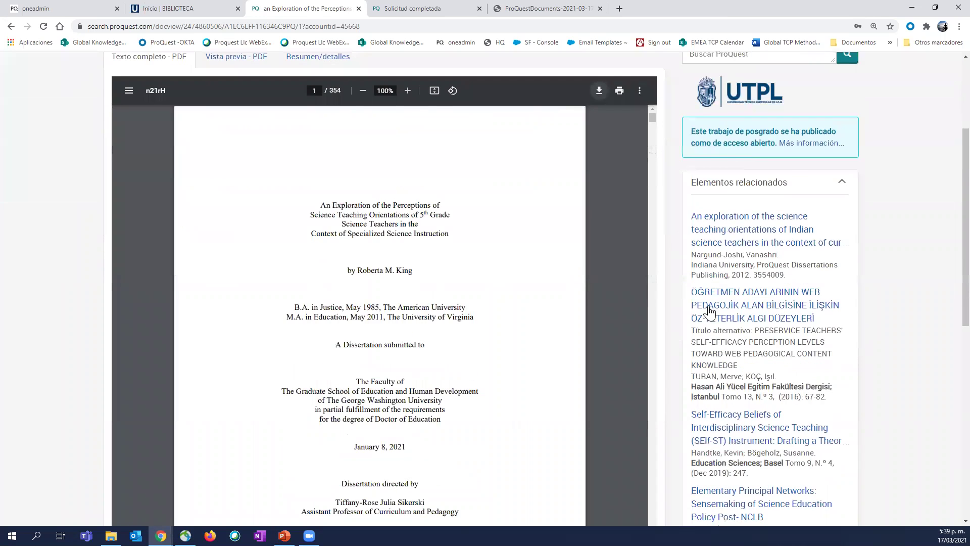
scroll(531, 409, "down", 2)
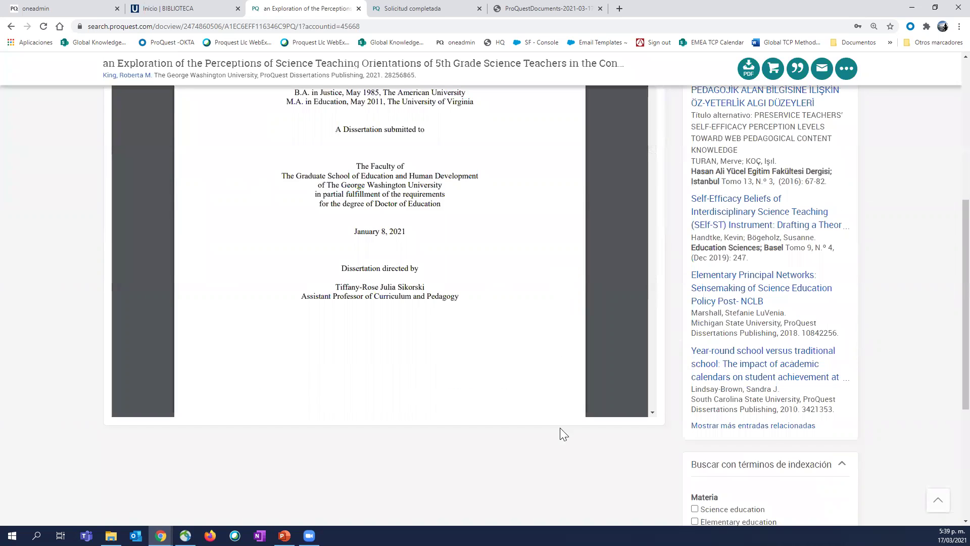
scroll(559, 440, "up", 8)
scroll(559, 440, "down", 10)
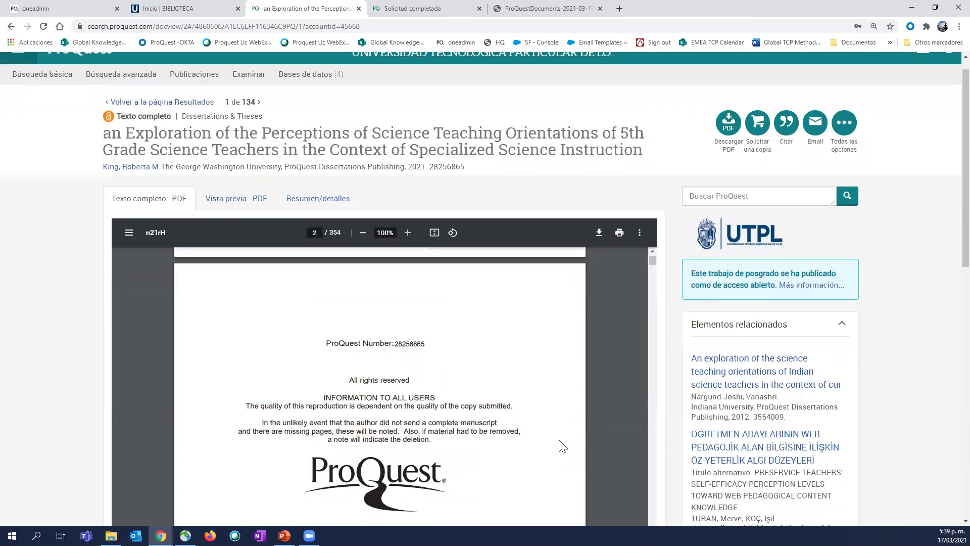
scroll(563, 446, "down", 3)
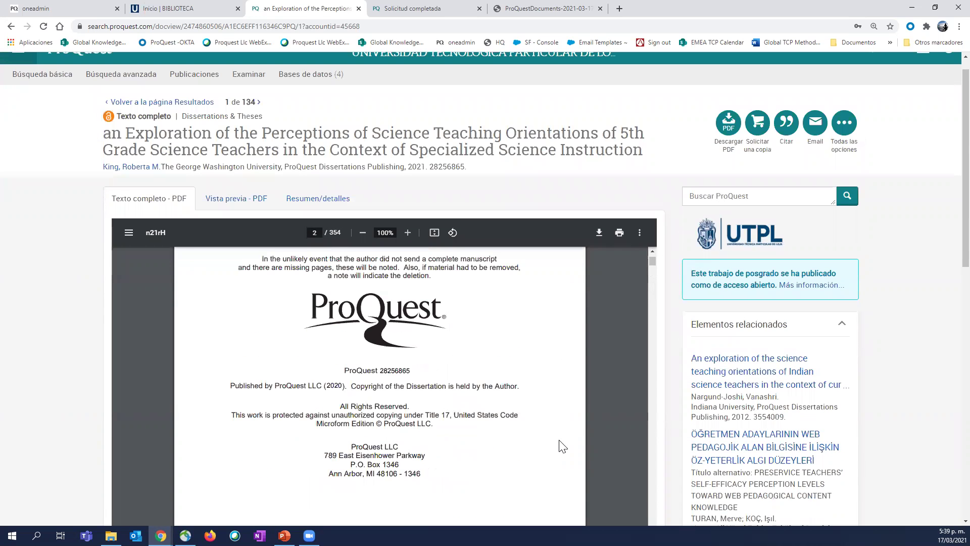
scroll(560, 445, "down", 3)
scroll(552, 430, "up", 6)
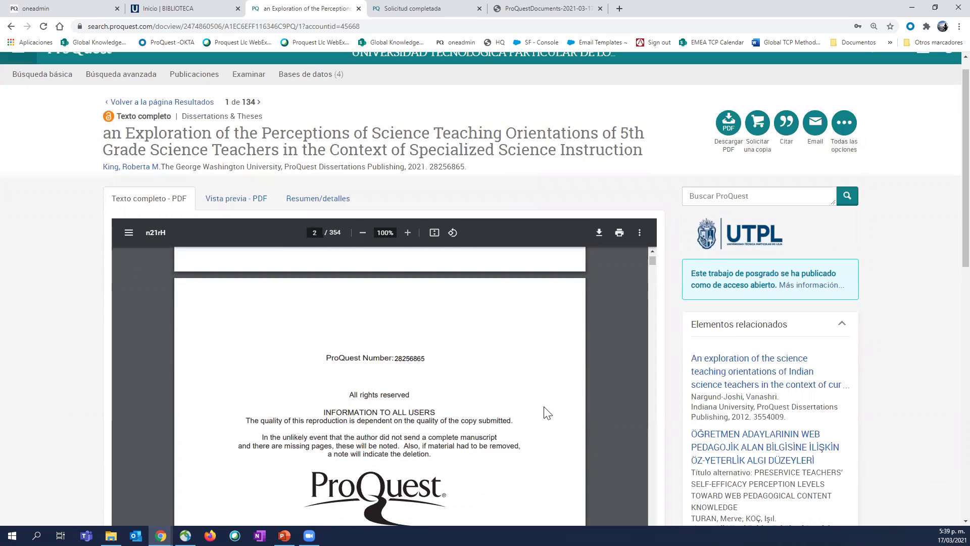
Step: Page further through the dissertation PDF to its committee and copyright pages
scroll(548, 412, "down", 1)
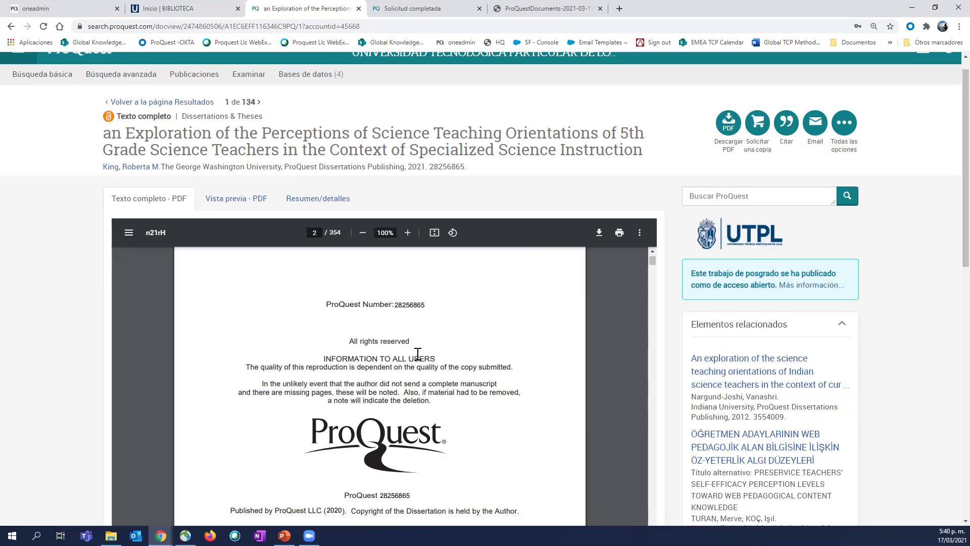
scroll(418, 354, "down", 1)
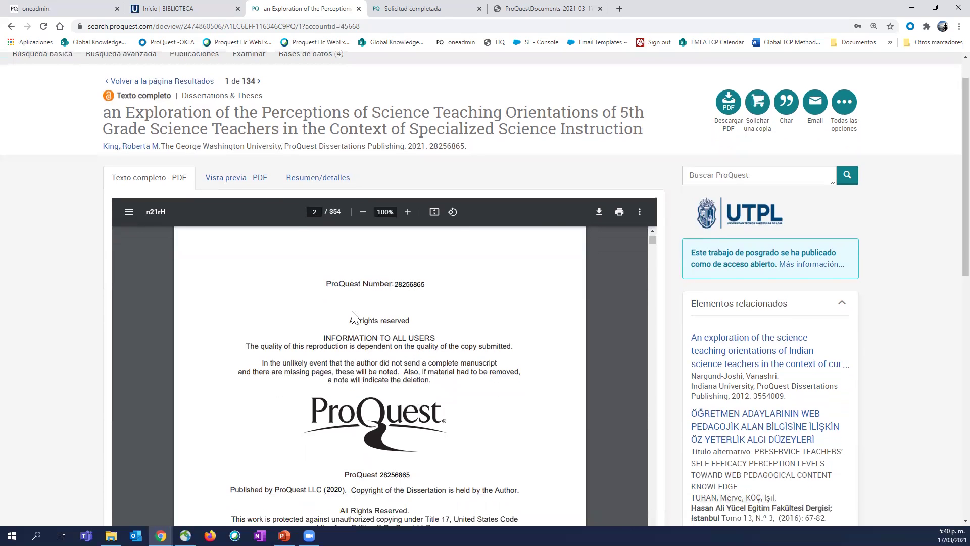
scroll(461, 277, "down", 10)
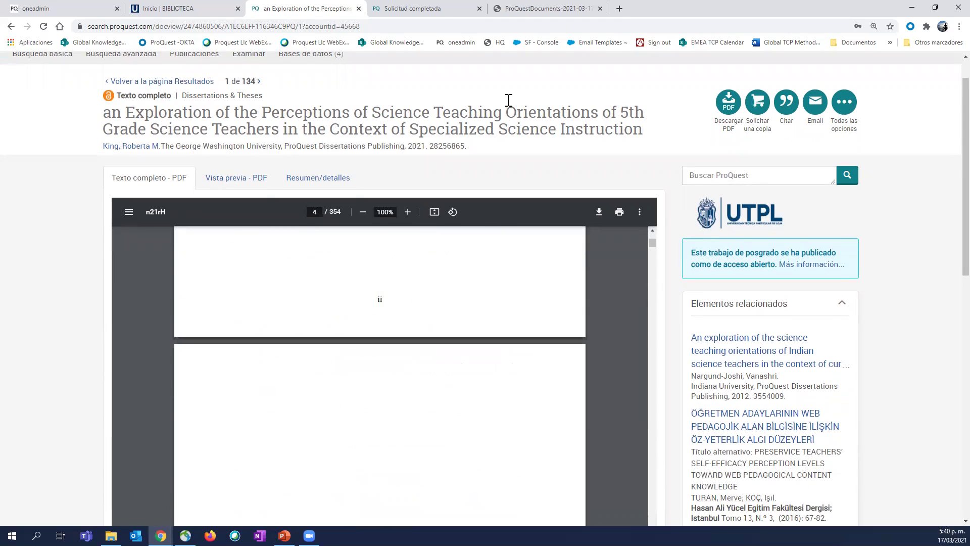
scroll(514, 211, "down", 2)
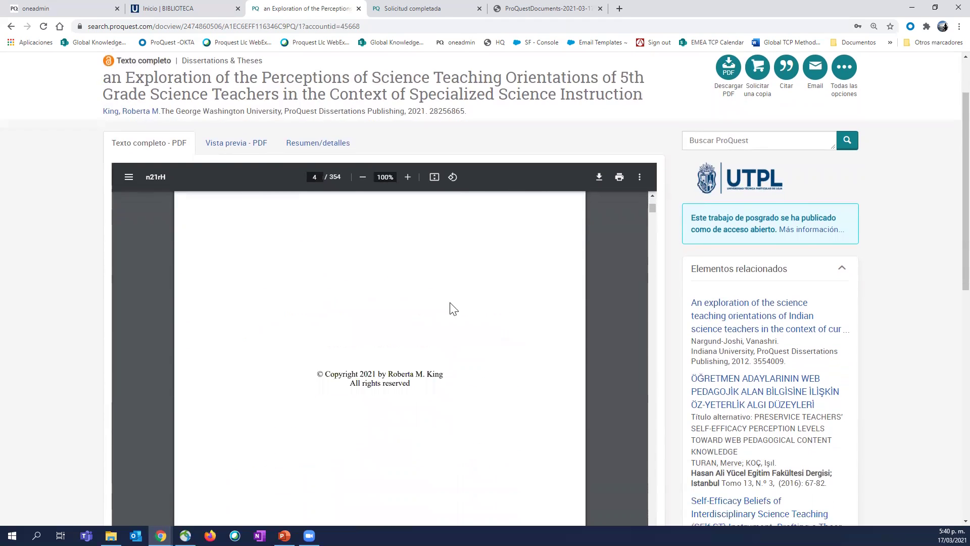
scroll(454, 309, "down", 3)
scroll(218, 247, "up", 5)
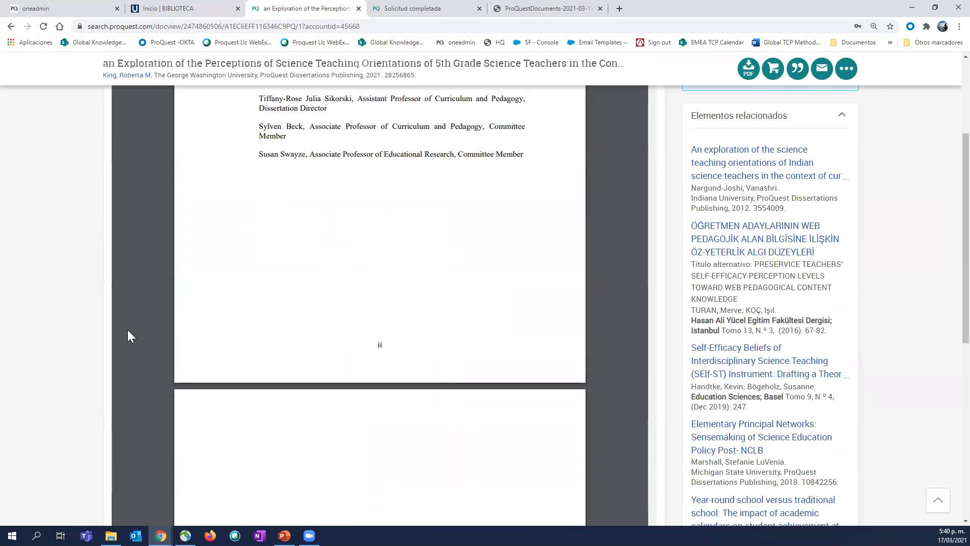
scroll(128, 331, "up", 6)
scroll(109, 459, "up", 3)
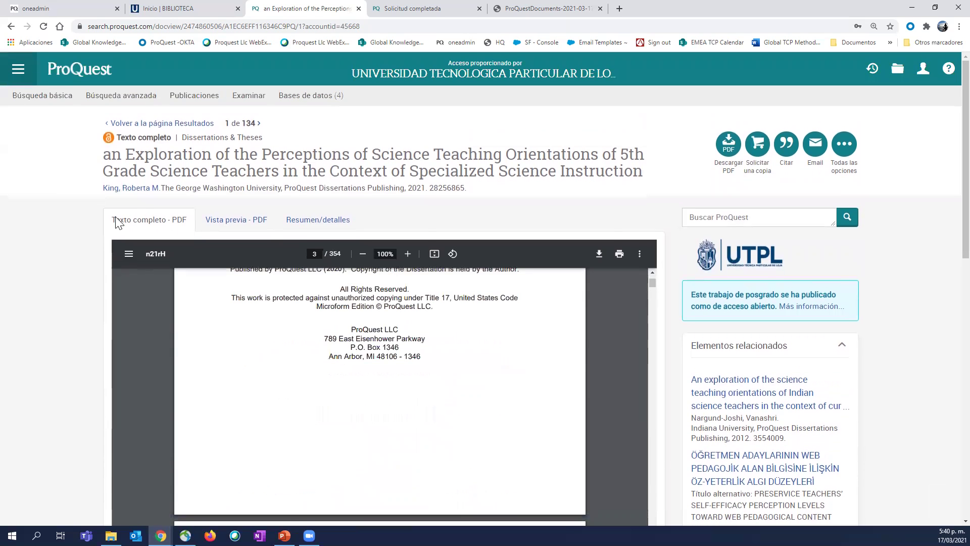
Step: Return to the dissertation results and run a new search for "antropologia"
left_click(131, 125)
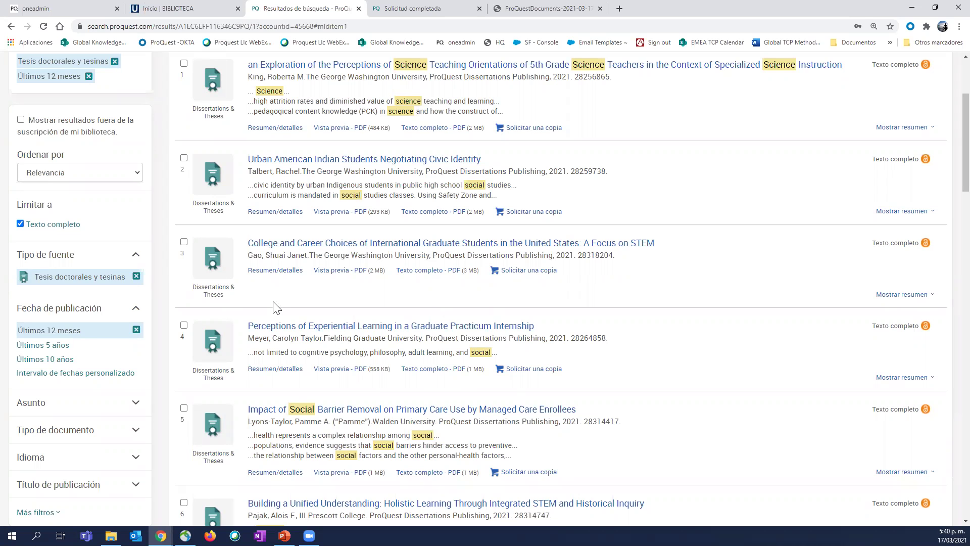
scroll(248, 359, "up", 3)
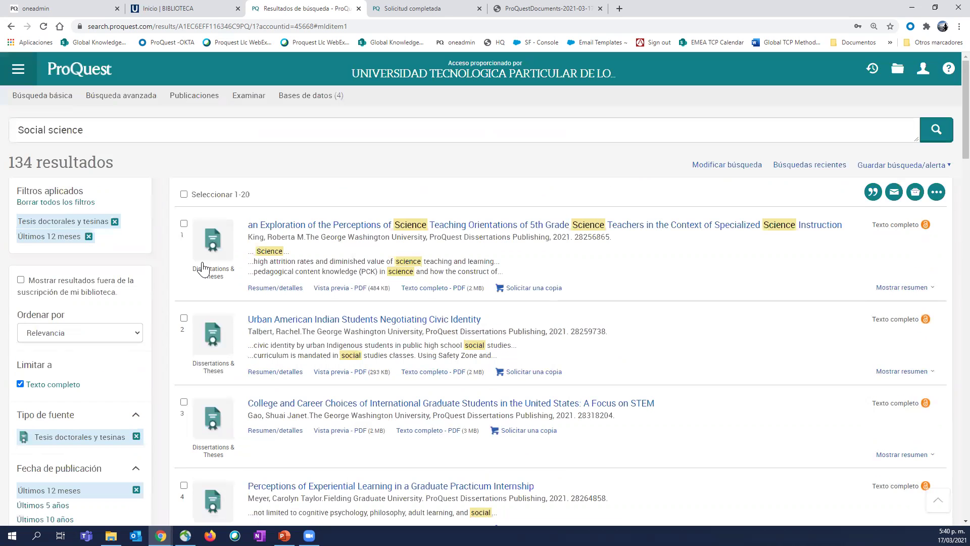
triple_click(82, 132)
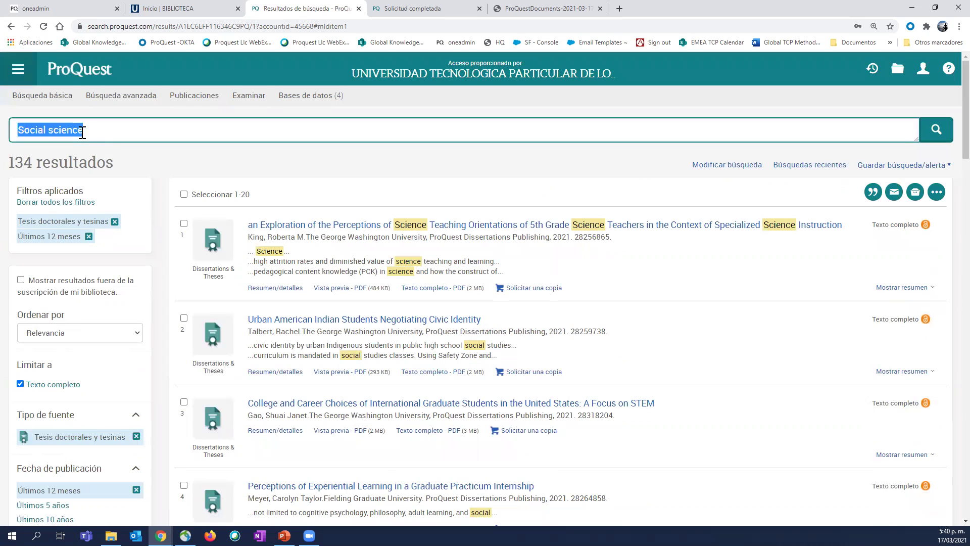
type("antro")
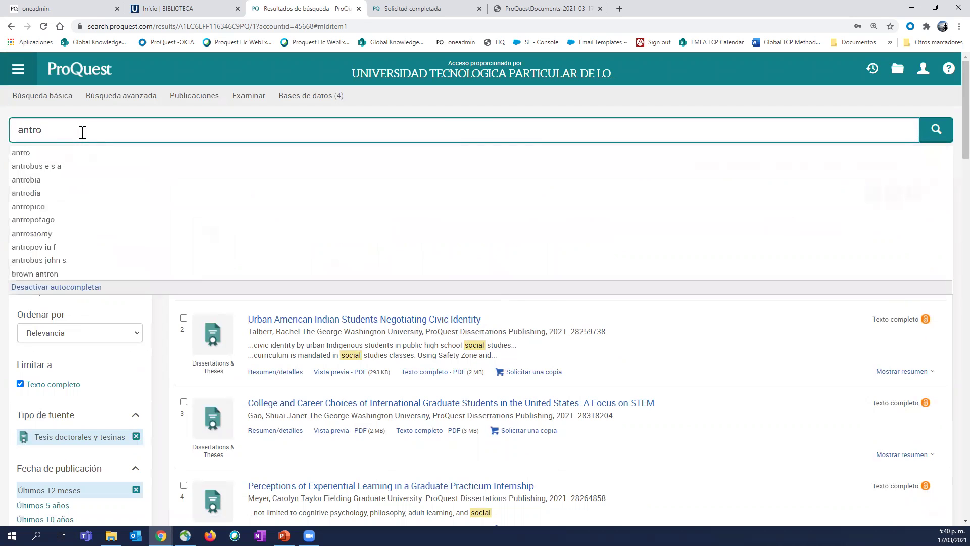
type("pologia")
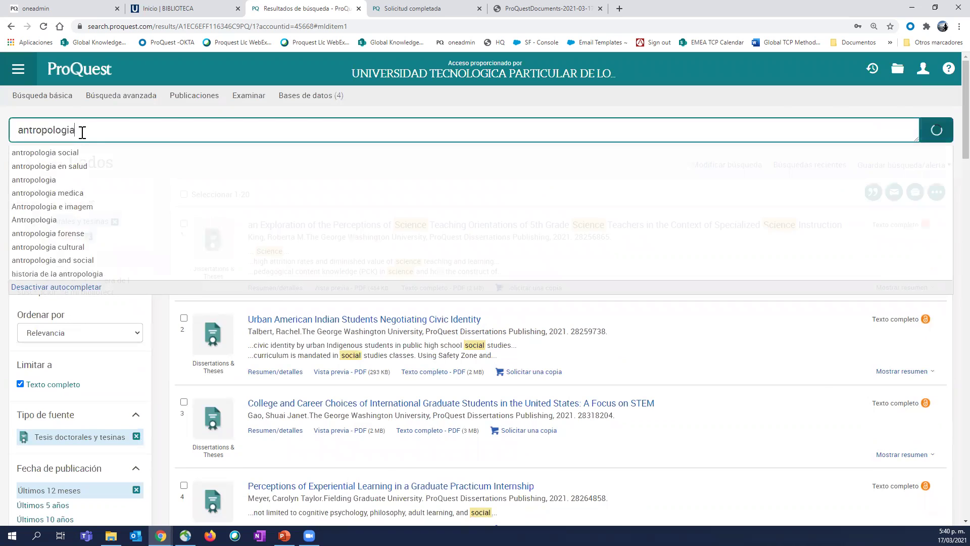
key("Return")
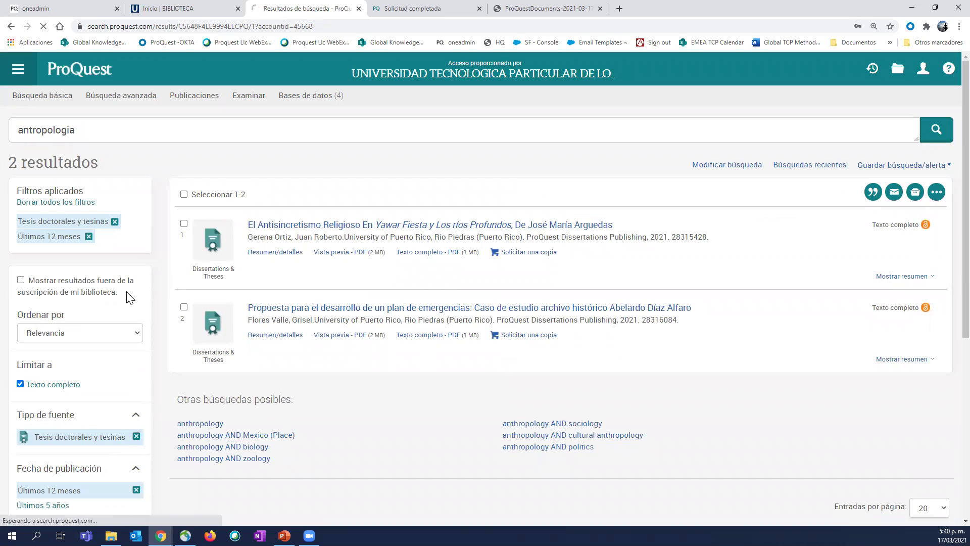
Step: Remove the Tesis doctorales y tesinas and Últimos 12 meses filters from the "antropologia" search and browse the results
left_click(111, 221)
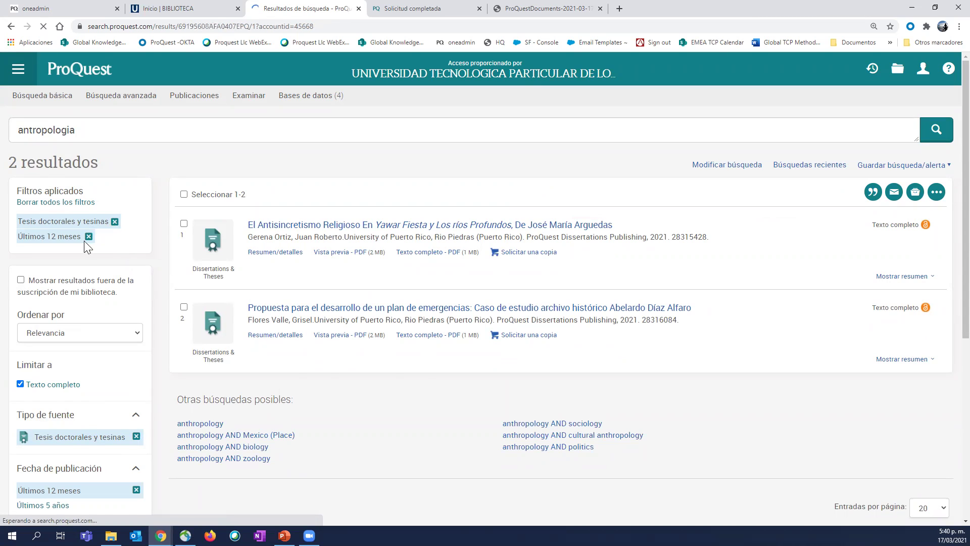
left_click(89, 222)
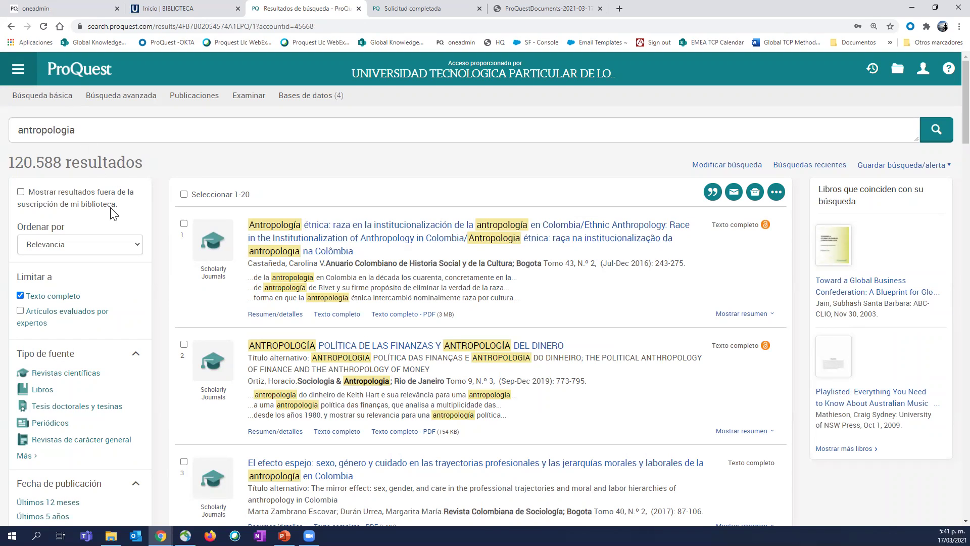
scroll(111, 208, "down", 13)
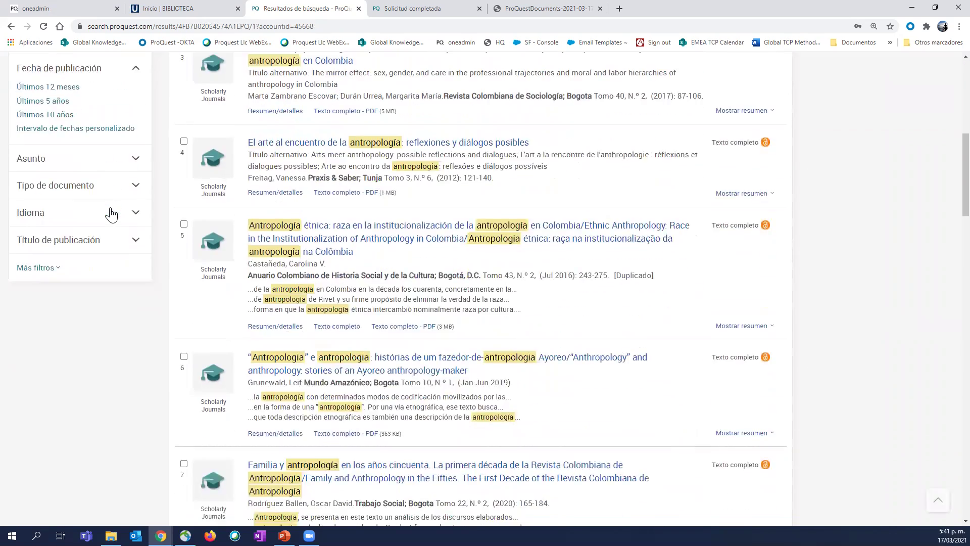
scroll(111, 209, "down", 3)
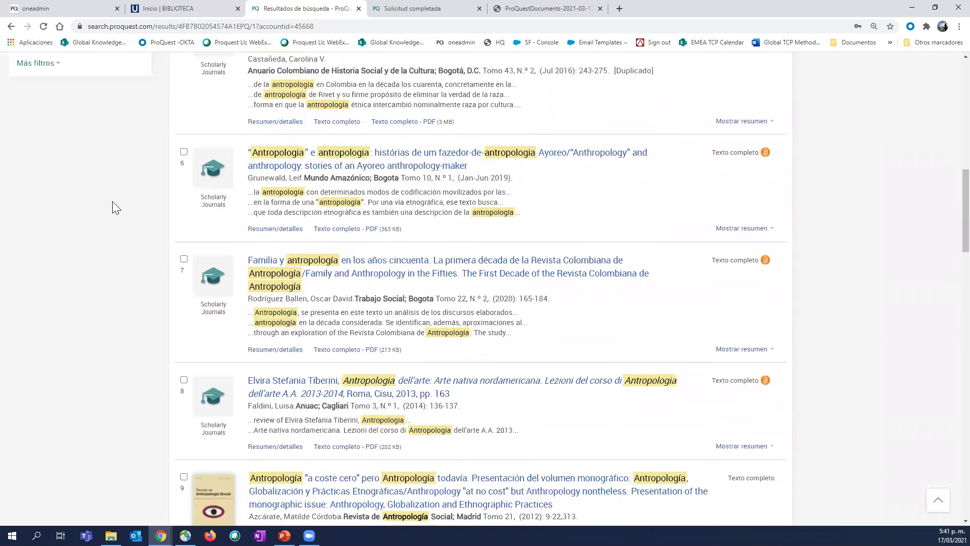
Step: Browse the "antropologia" results down through the fourteenth item and return to the start of the list
scroll(176, 111, "down", 2)
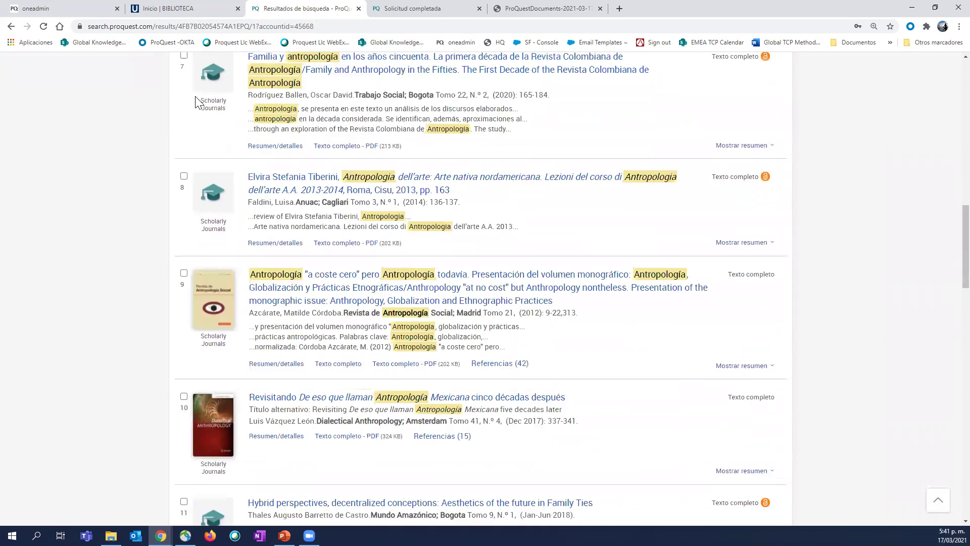
scroll(196, 101, "down", 8)
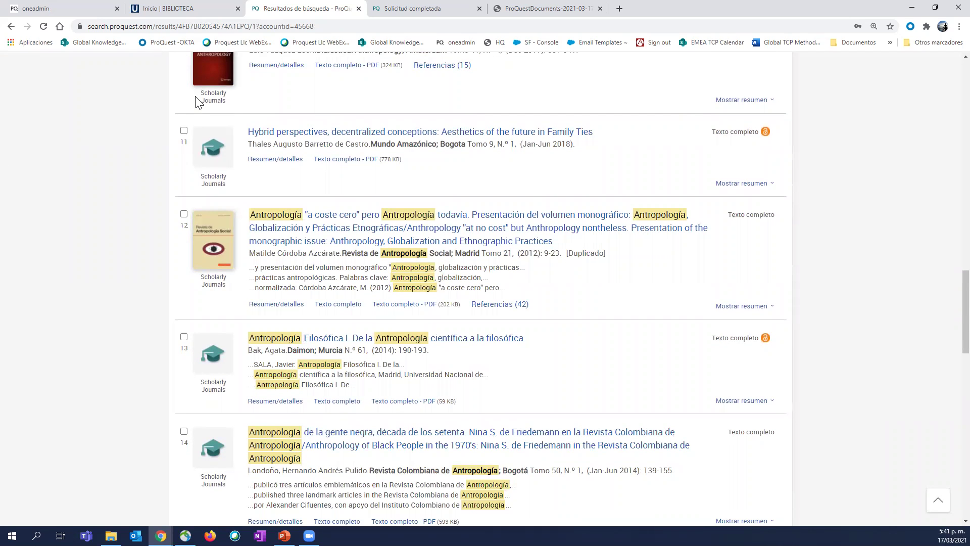
scroll(196, 101, "up", 8)
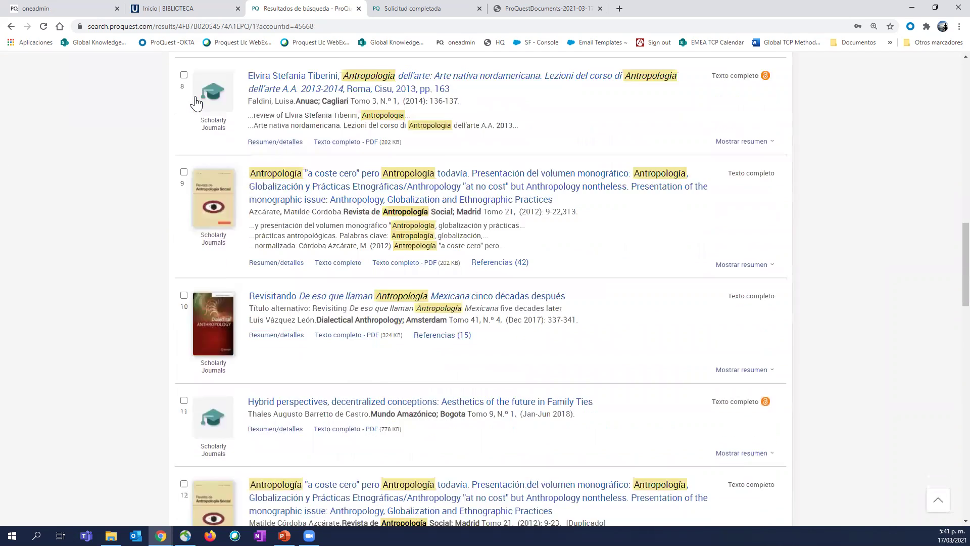
scroll(196, 102, "up", 5)
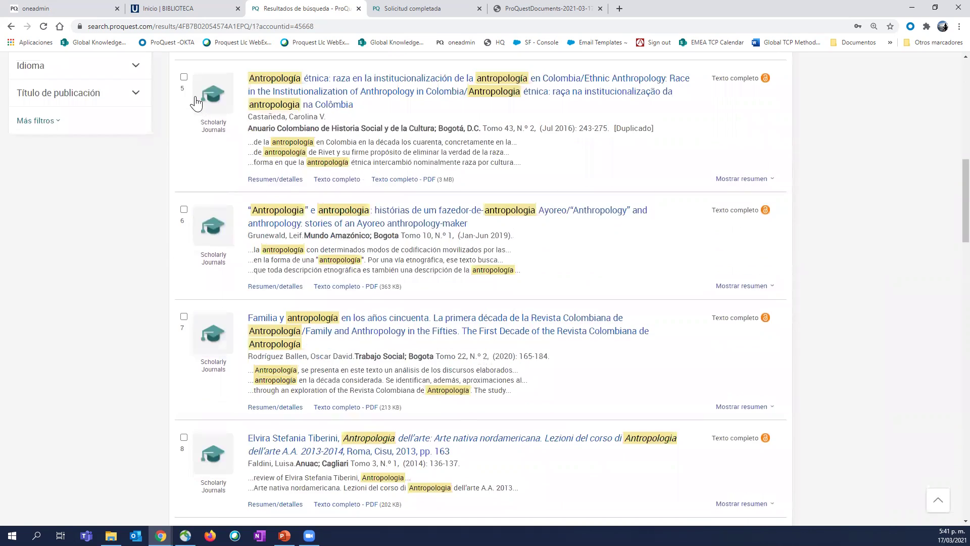
scroll(196, 103, "up", 4)
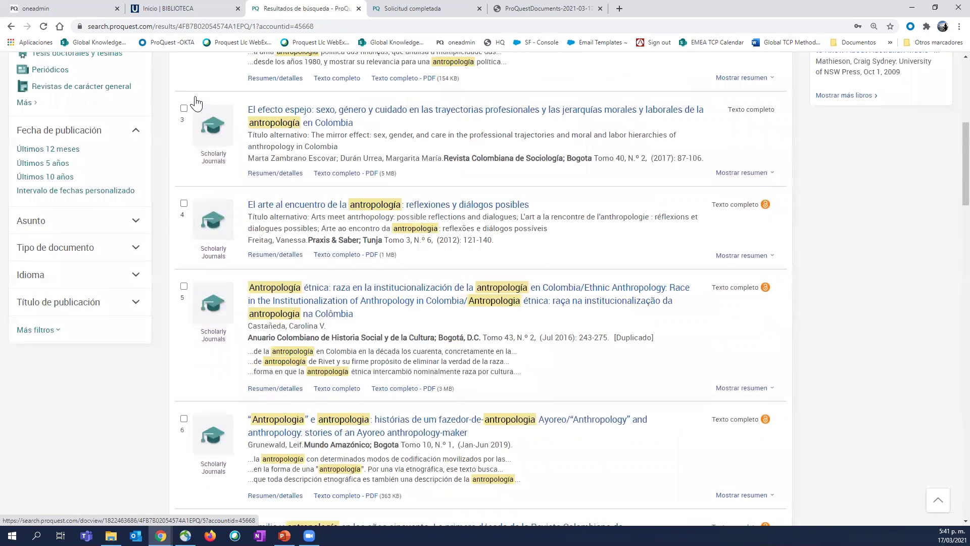
scroll(196, 103, "up", 1)
scroll(196, 103, "up", 5)
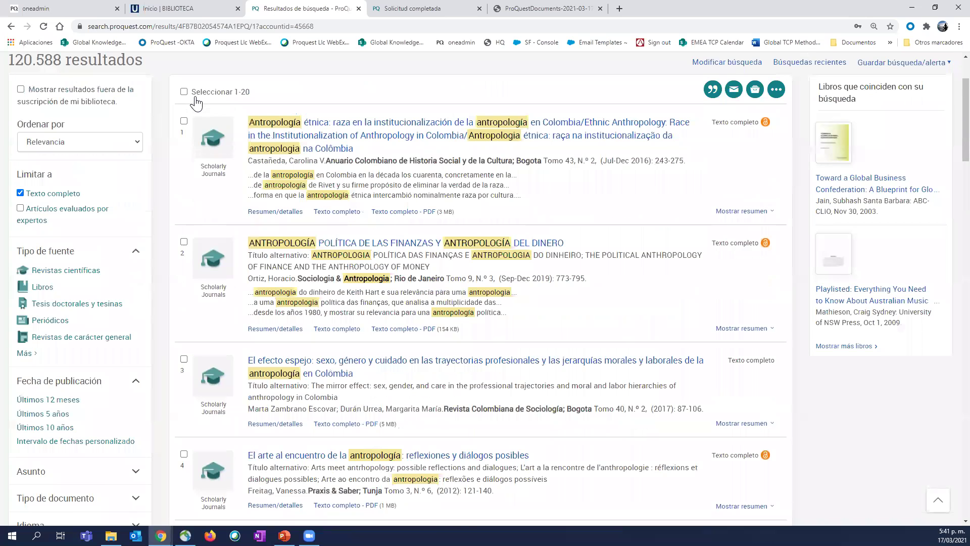
scroll(196, 103, "up", 2)
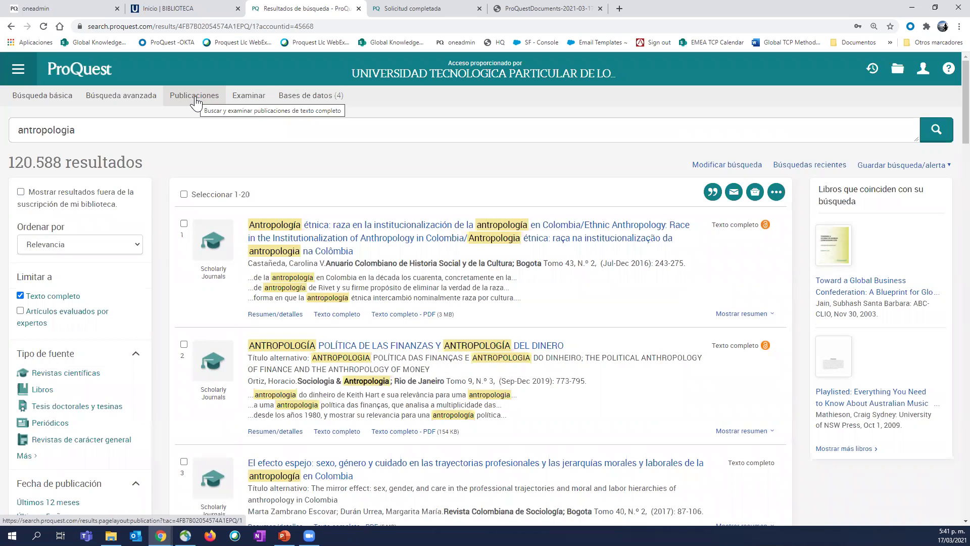
Step: View the advanced search form with its second search row, and return to the basic search page
left_click(128, 103)
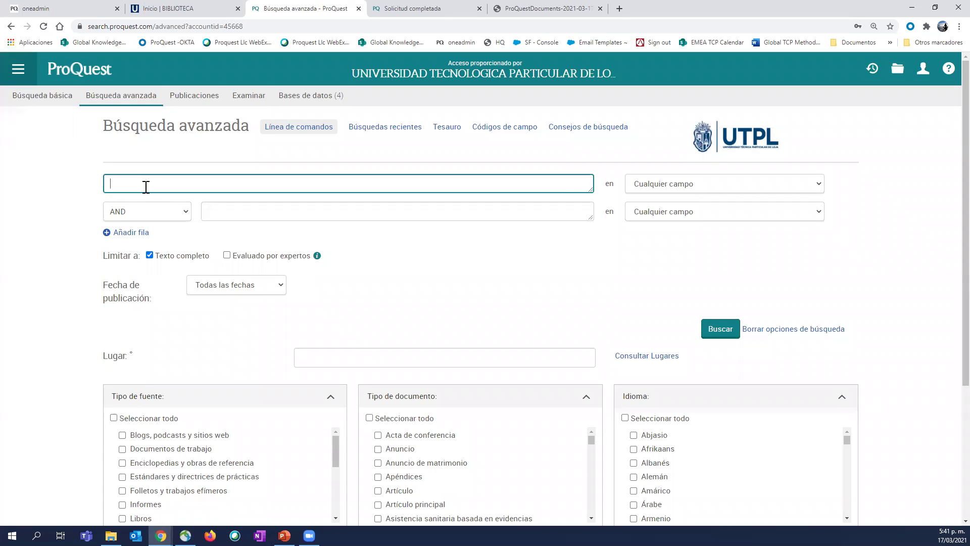
left_click(208, 202)
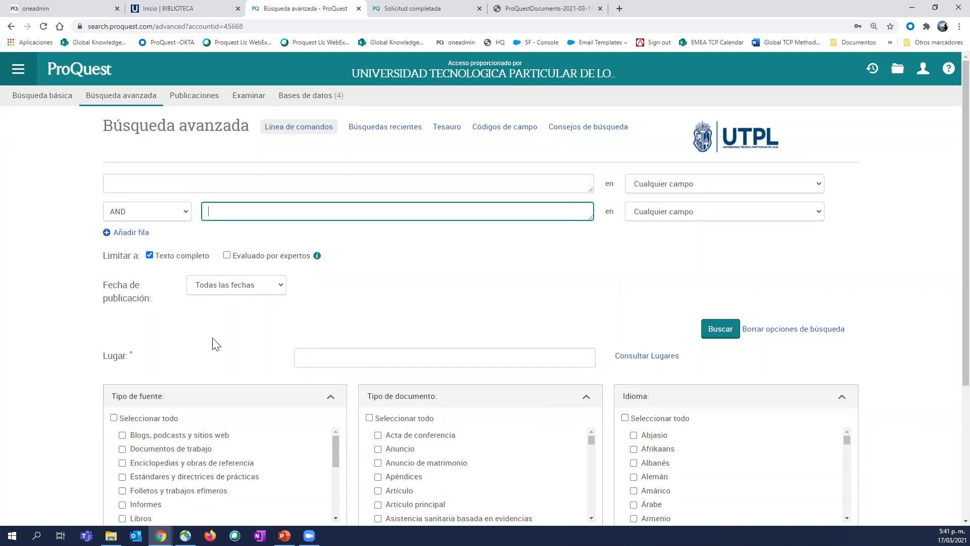
left_click(63, 103)
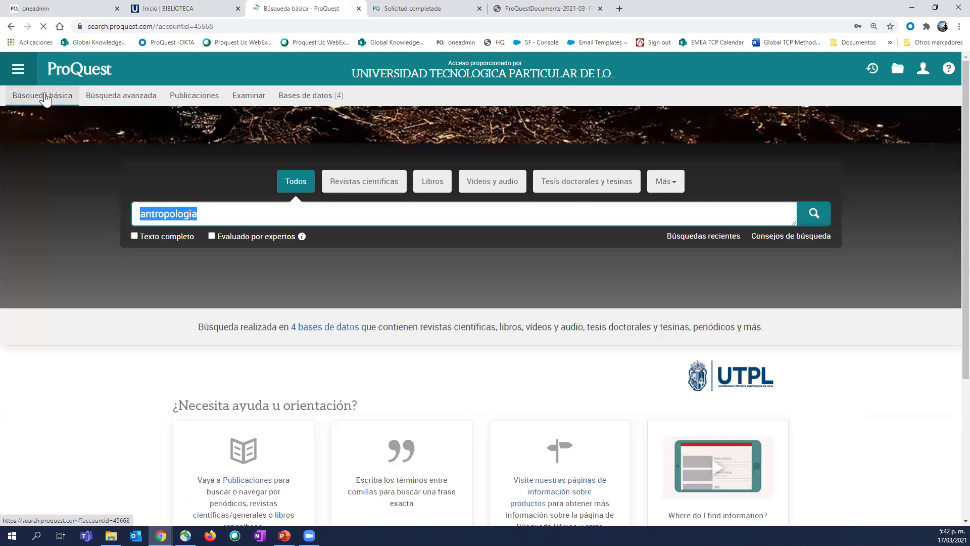
Step: Consult the Consejos de búsqueda help from the basic search page and clear the search box
left_click(791, 238)
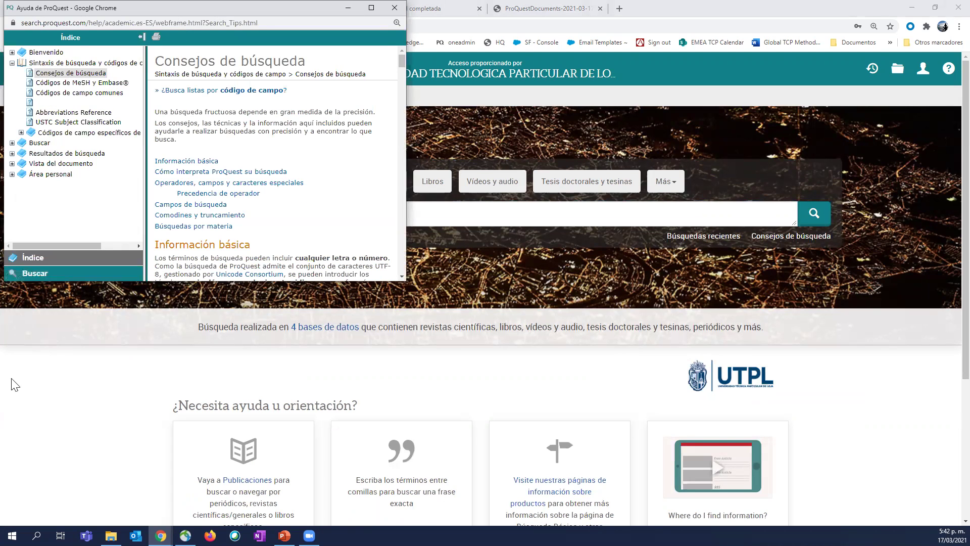
left_click(152, 23)
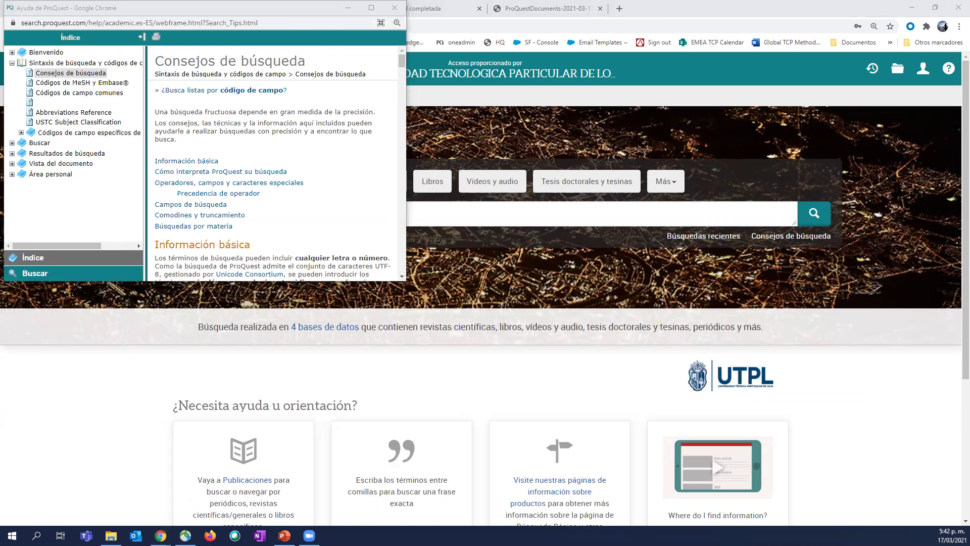
key("ctrl+w")
left_click(448, 214)
key("ctrl+a")
key("BackSpace")
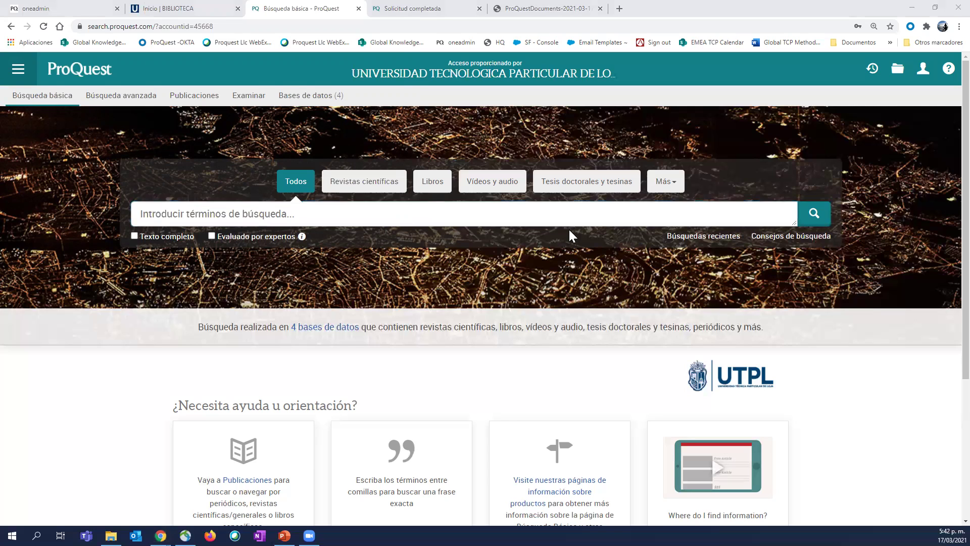
left_click(791, 236)
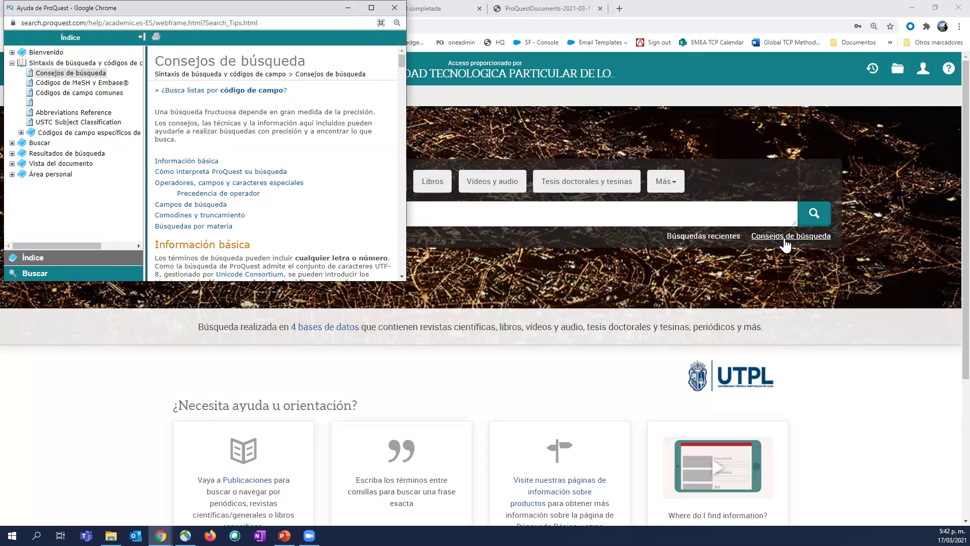
left_click(394, 7)
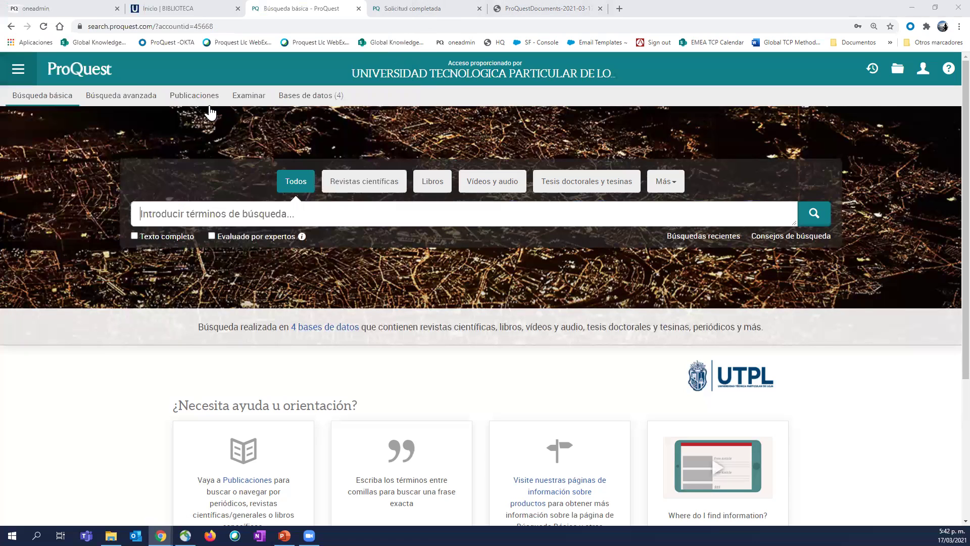
Step: In the advanced search form, enter "antropologia" in the first row and "social" in the second, combined with AND
left_click(132, 96)
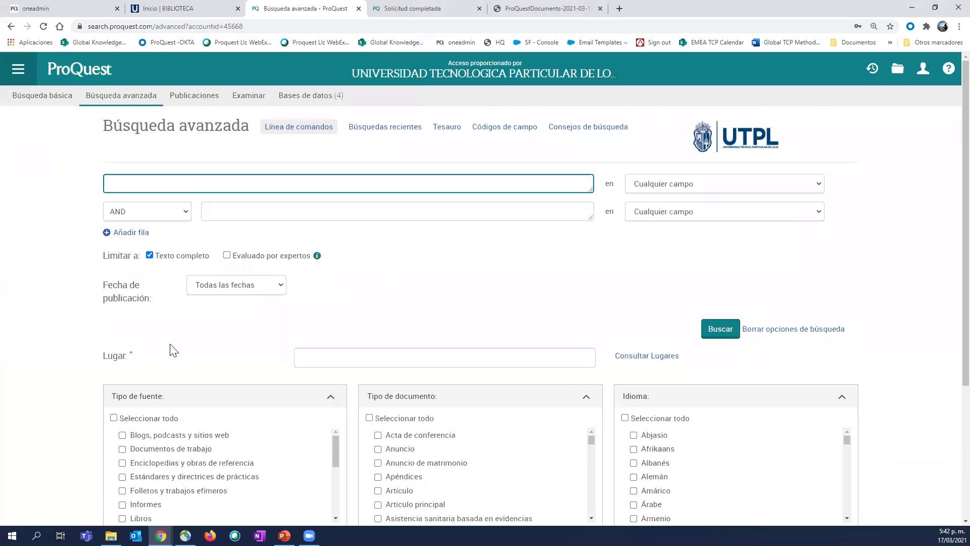
scroll(199, 328, "down", 2)
scroll(199, 328, "down", 1)
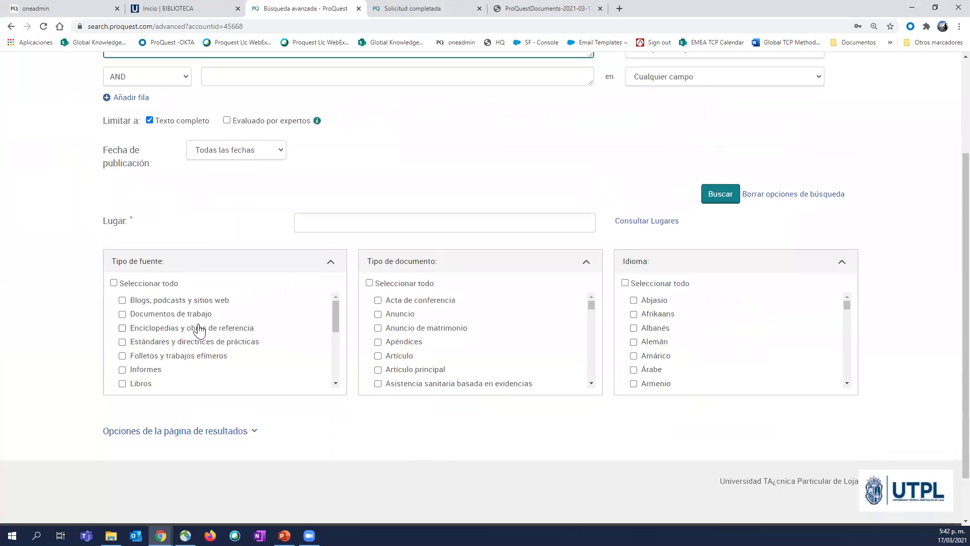
scroll(174, 195, "up", 3)
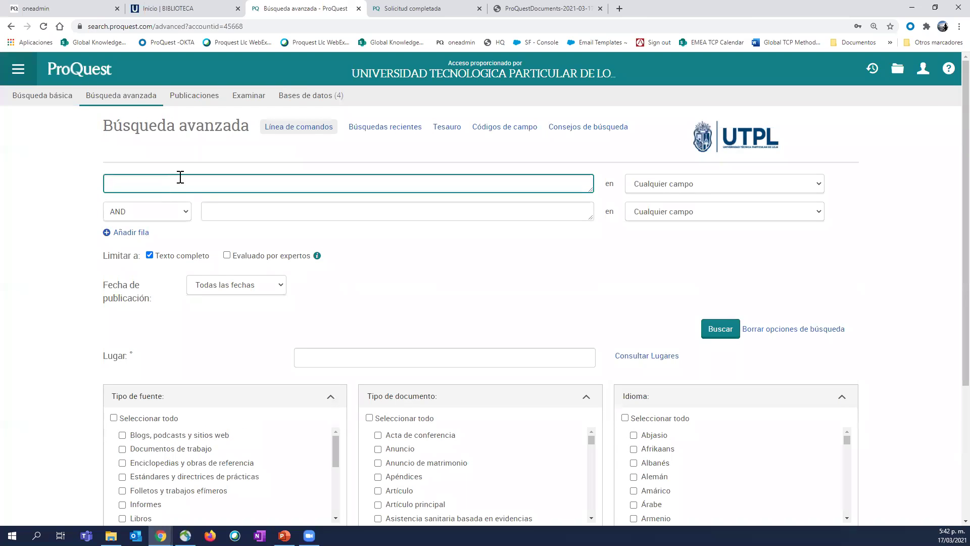
type("ntropologia")
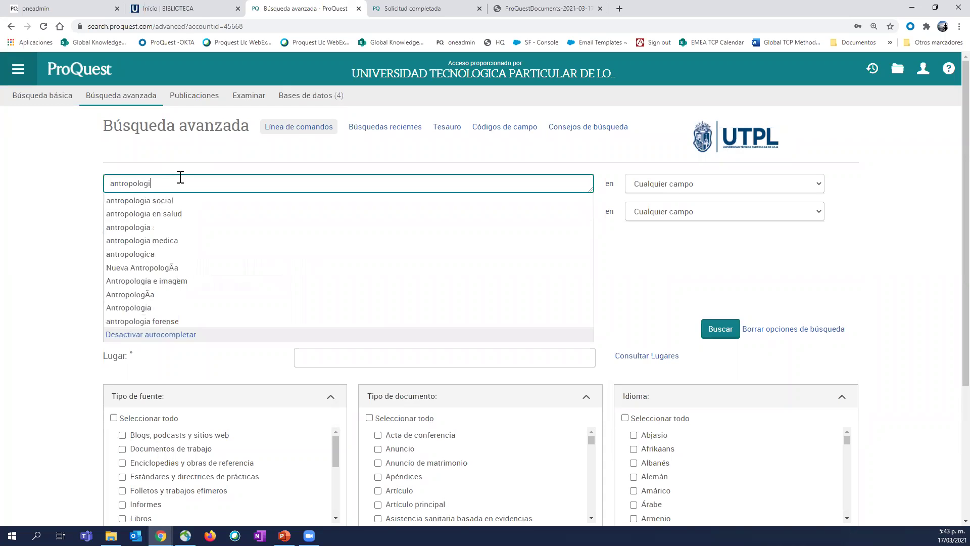
left_click(159, 227)
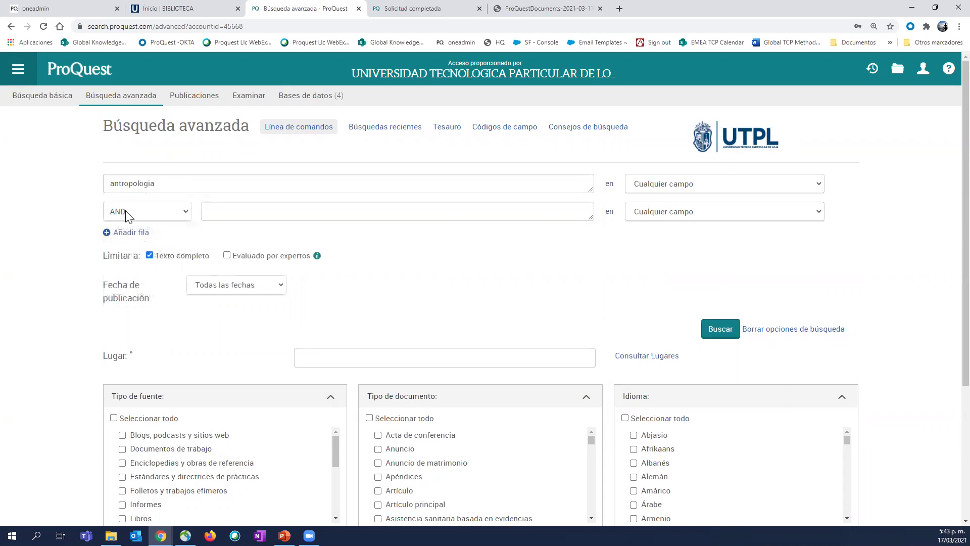
left_click(217, 205)
type("social")
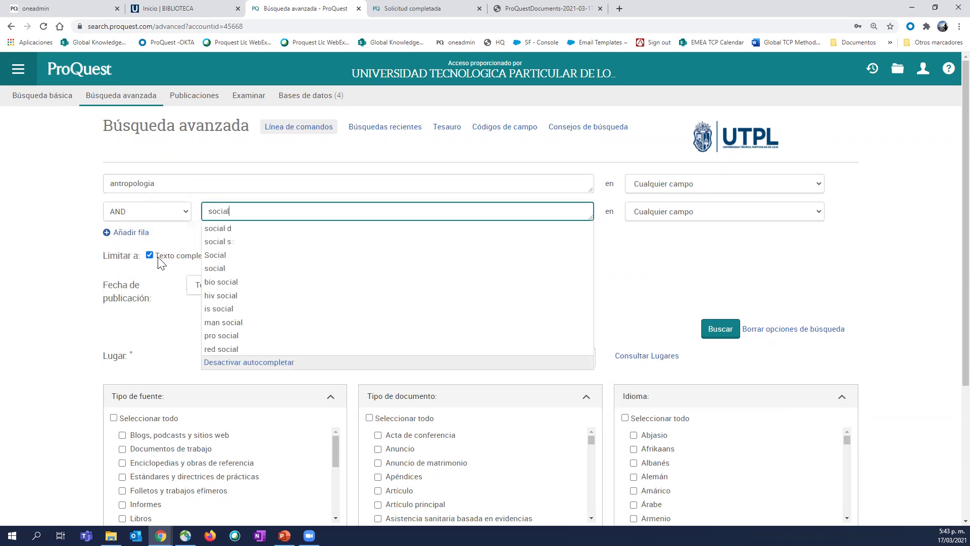
left_click(186, 383)
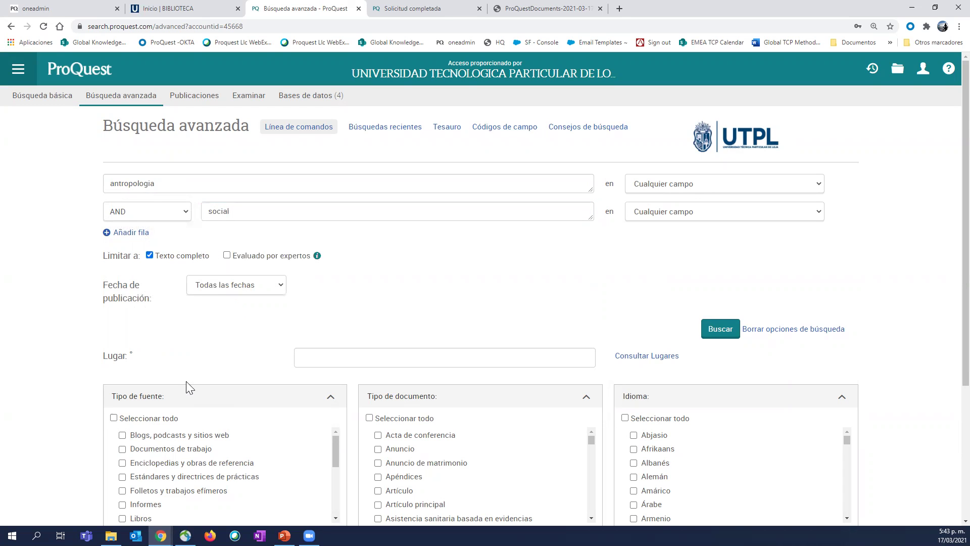
Step: Examine the source type, document type and language options of the advanced search
scroll(137, 335, "down", 2)
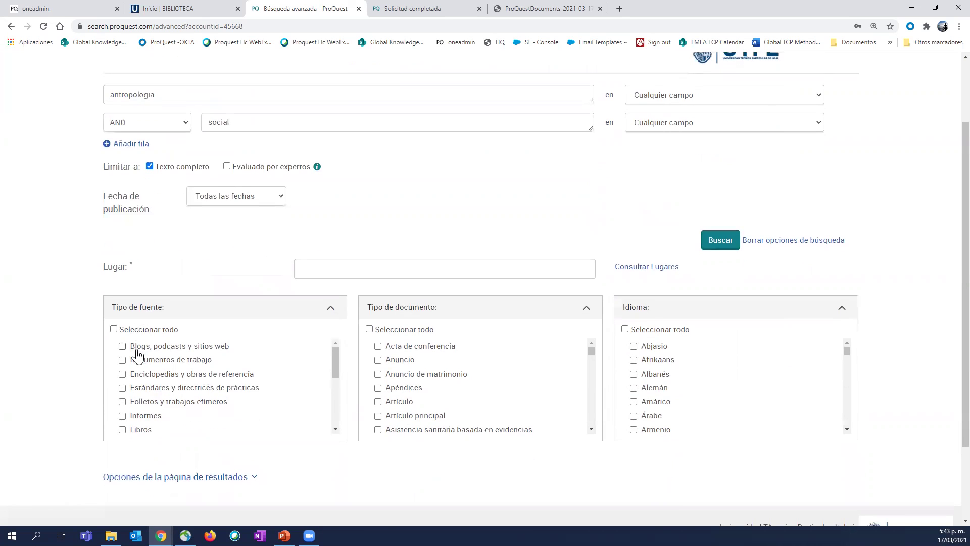
scroll(169, 412, "down", 2)
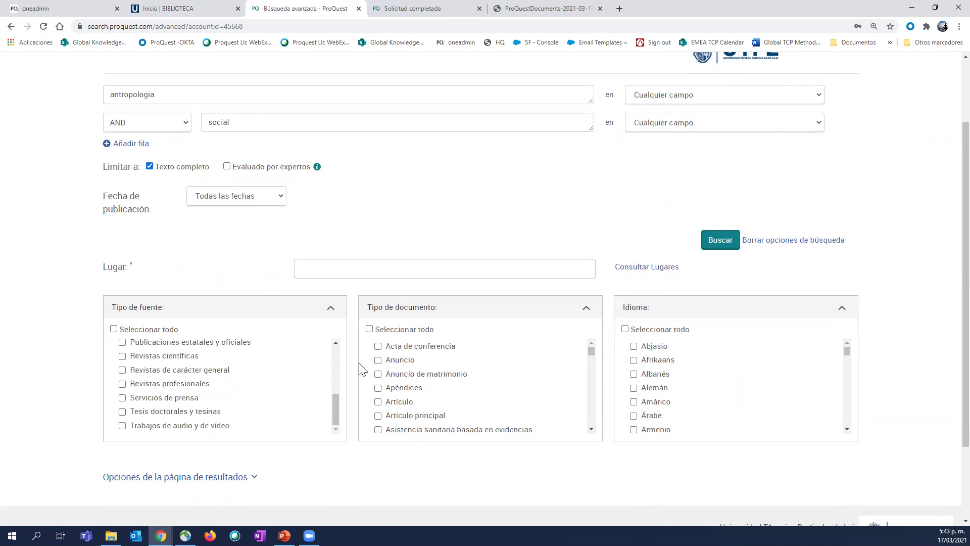
scroll(505, 390, "down", 2)
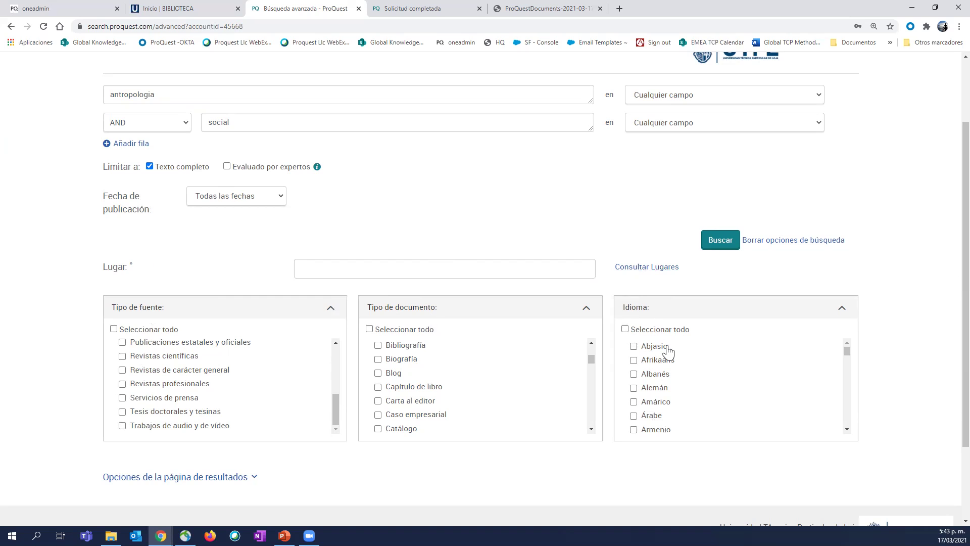
scroll(684, 396, "up", 2)
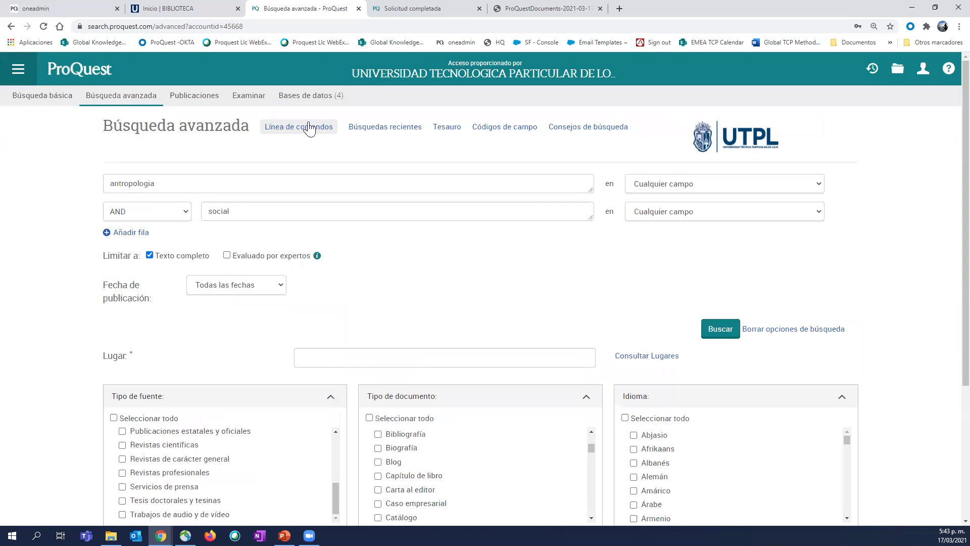
Step: Open the publication search and filter the publications to Revistas científicas in Español
left_click(203, 101)
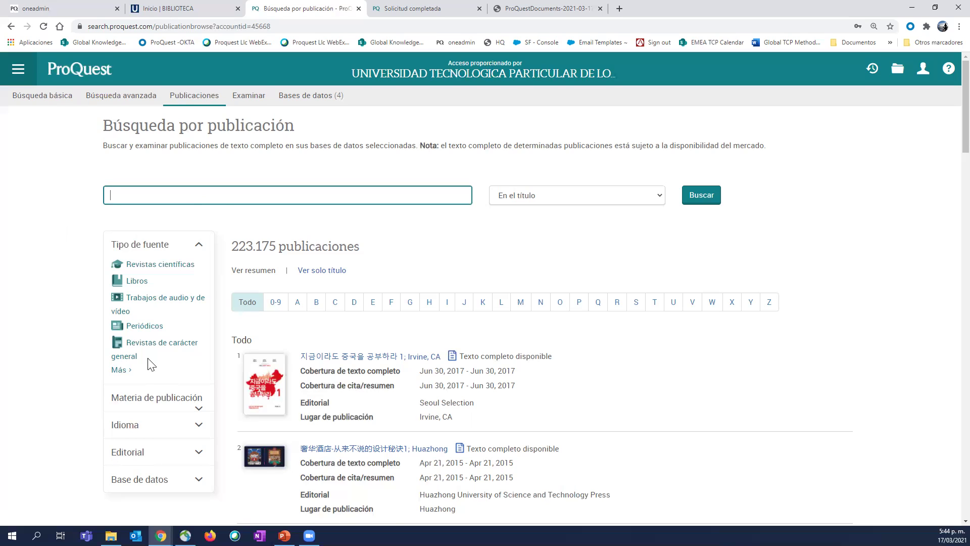
left_click(138, 268)
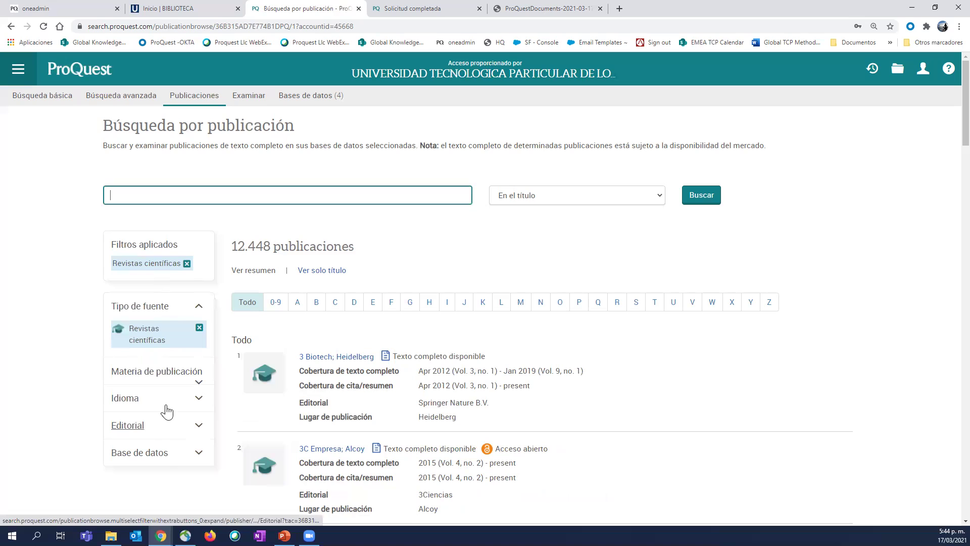
left_click(194, 401)
left_click(130, 433)
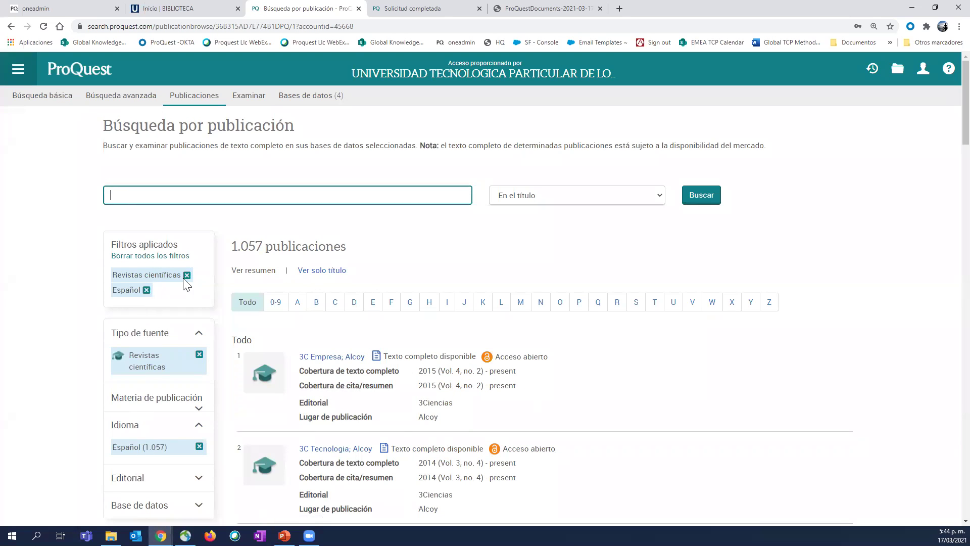
Step: Look through the filtered list of Spanish scholarly journals and open the publication page of Acta Hispanica; Szeged
scroll(402, 426, "down", 2)
scroll(404, 425, "down", 8)
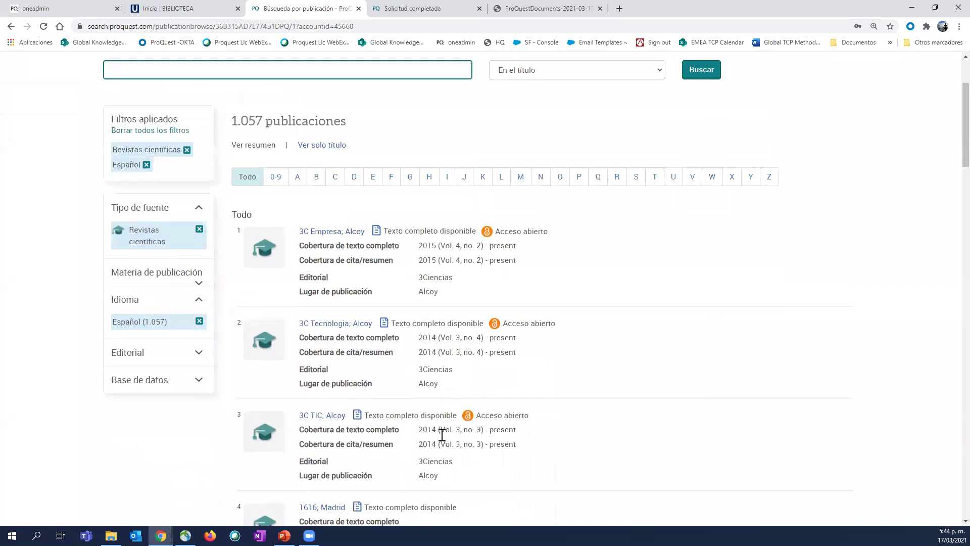
scroll(441, 458, "down", 5)
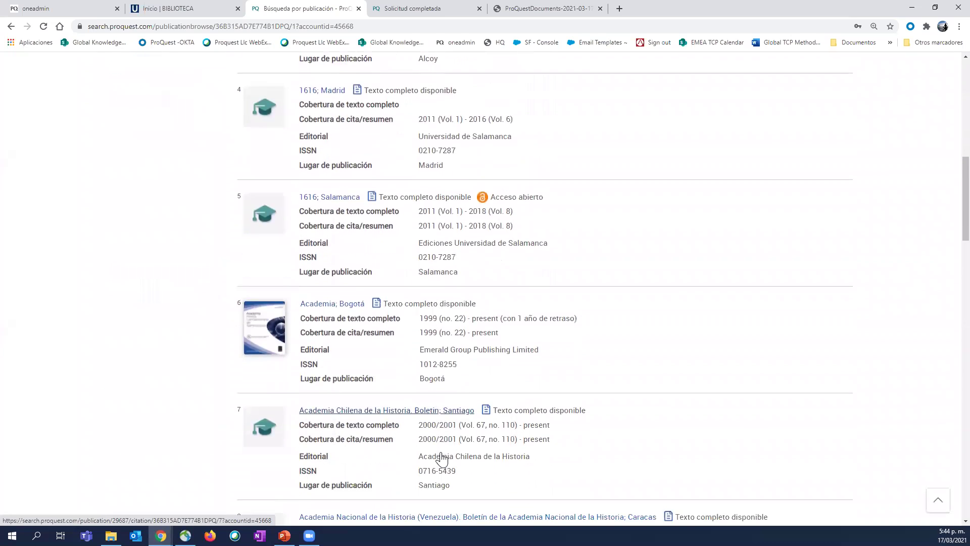
scroll(452, 89, "down", 4)
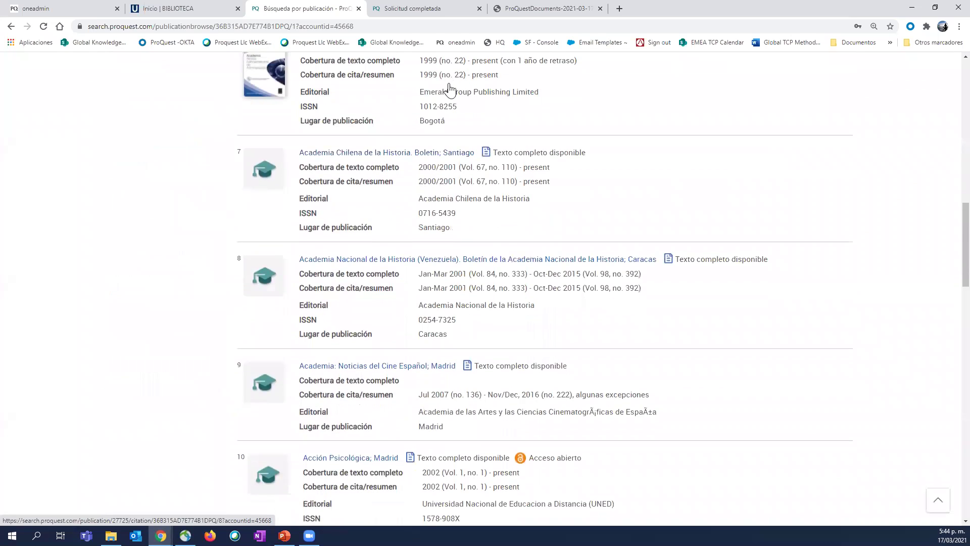
scroll(450, 85, "down", 13)
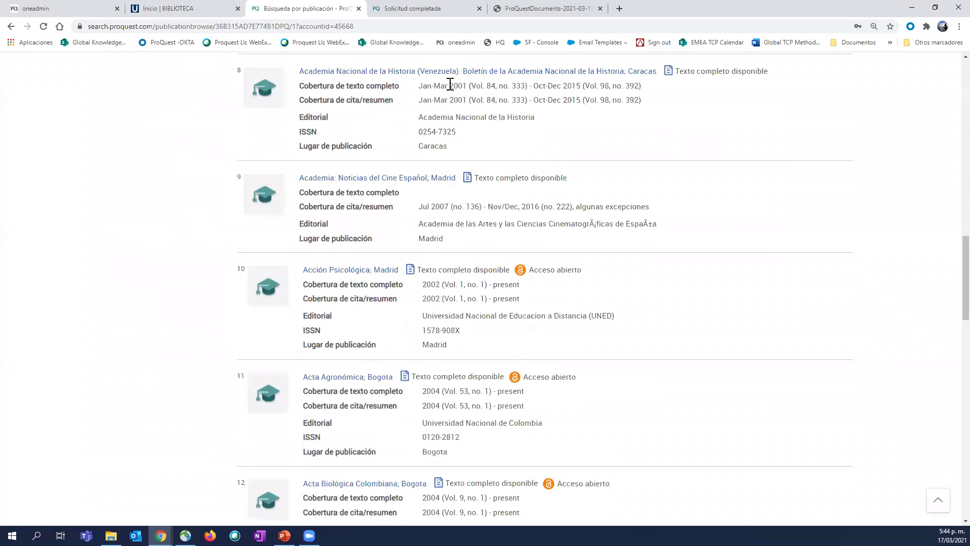
scroll(270, 246, "down", 4)
scroll(269, 244, "down", 3)
scroll(269, 244, "up", 5)
scroll(271, 247, "up", 7)
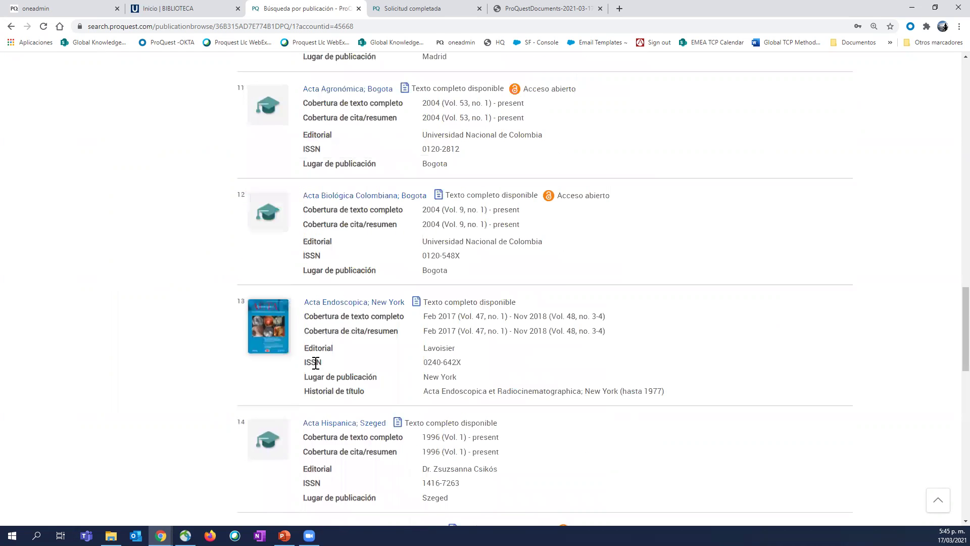
left_click(324, 423)
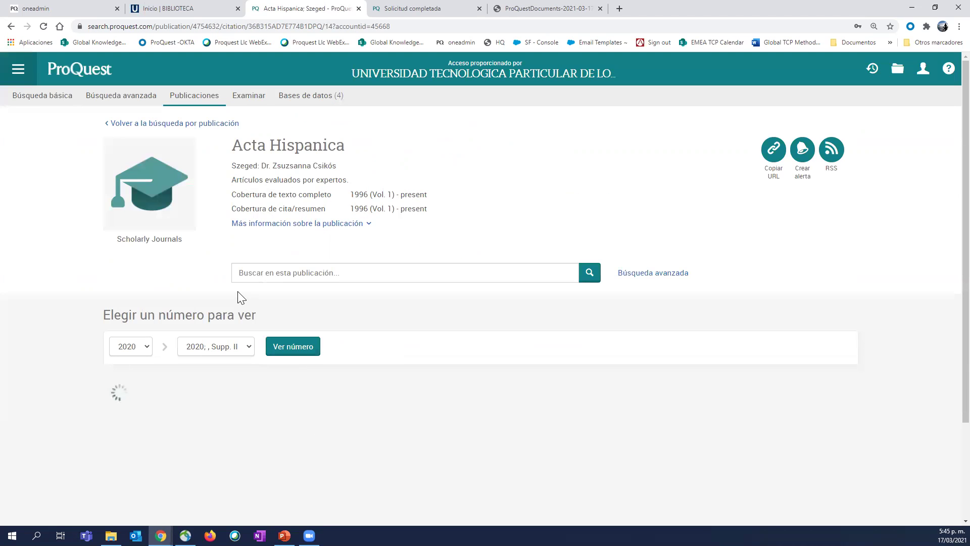
Step: Examine the search field and title on the Acta Hispanica publication page, and return to the advanced search
left_click(269, 277)
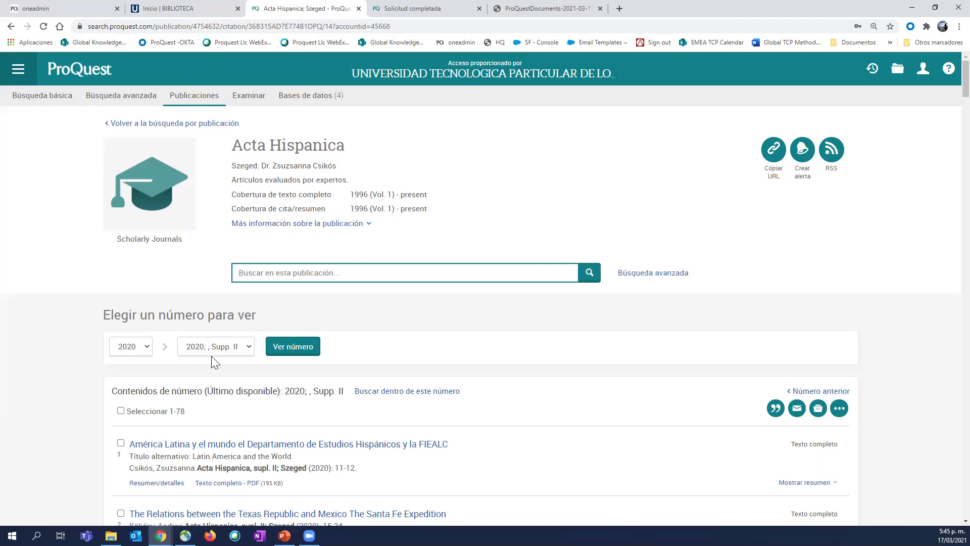
triple_click(272, 145)
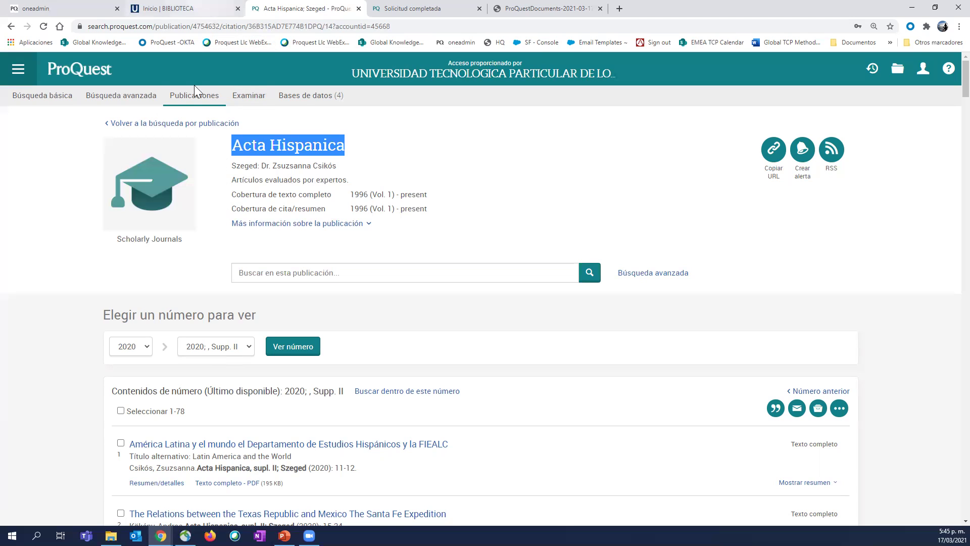
left_click(125, 97)
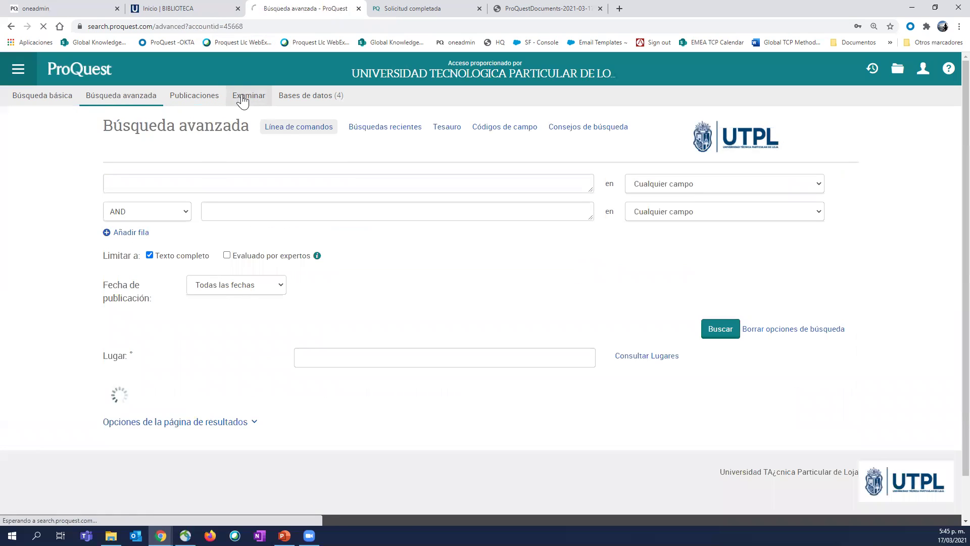
Step: Open the page for browsing topics and included content, and examine its Empresa and Profesiones sections
left_click(243, 100)
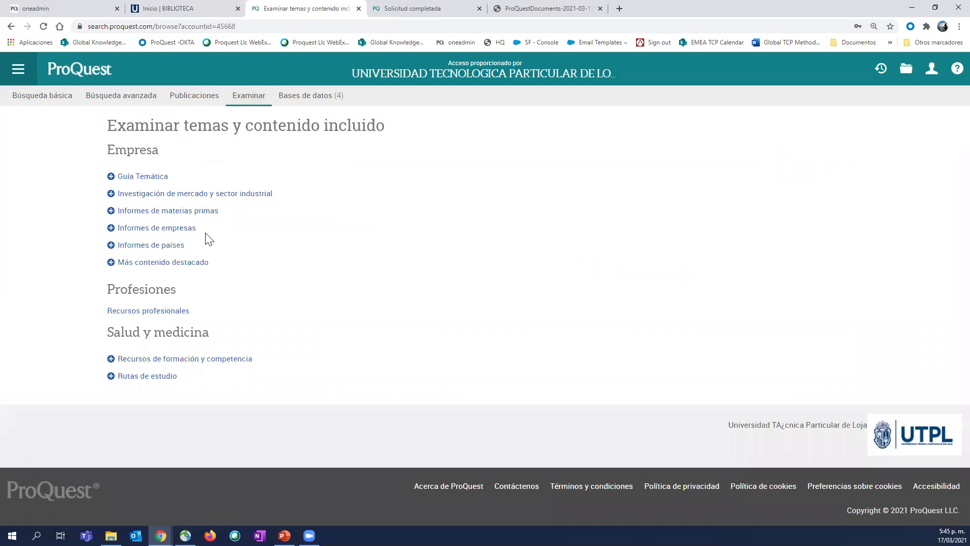
double_click(145, 149)
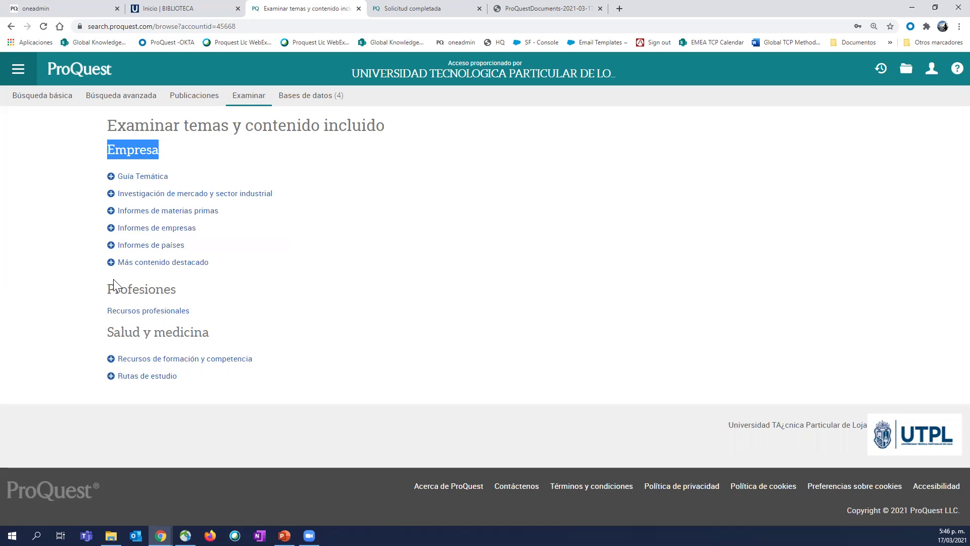
left_click(154, 293)
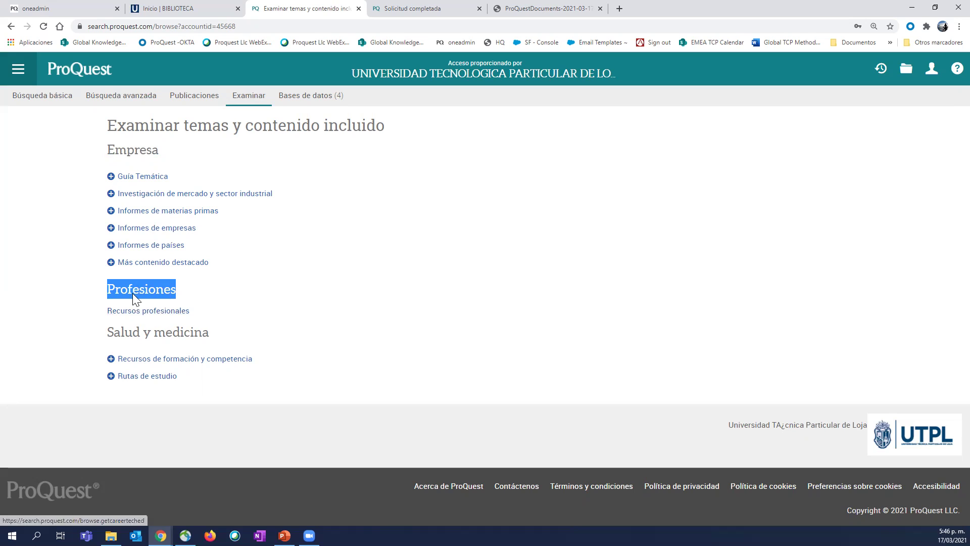
Step: Open the Recursos profesionales subject list and expand Law, Public Safety, Corrections & Security
left_click(145, 311)
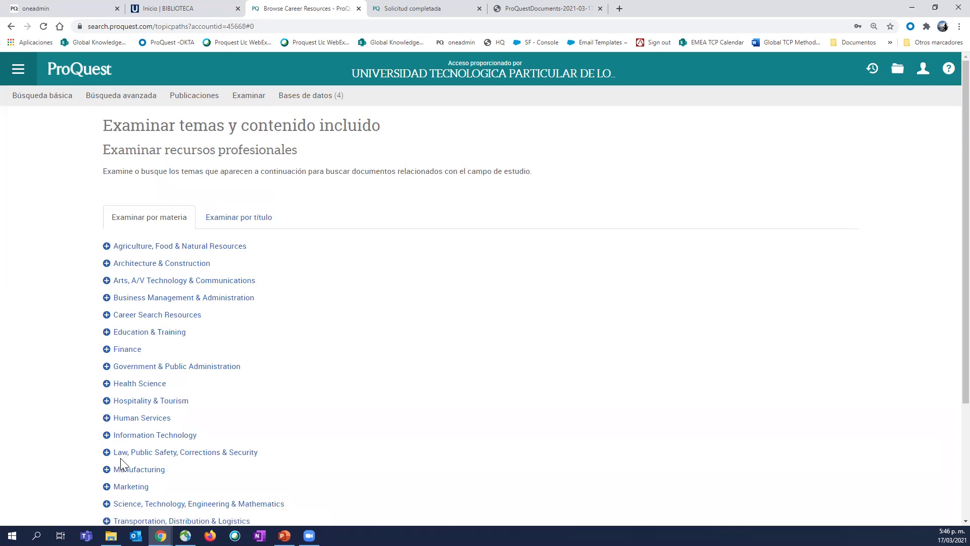
left_click(150, 457)
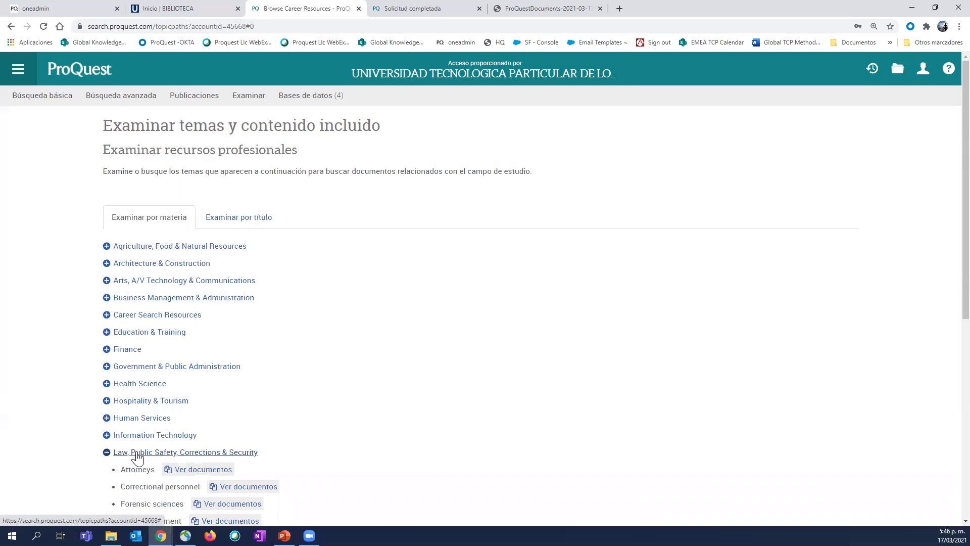